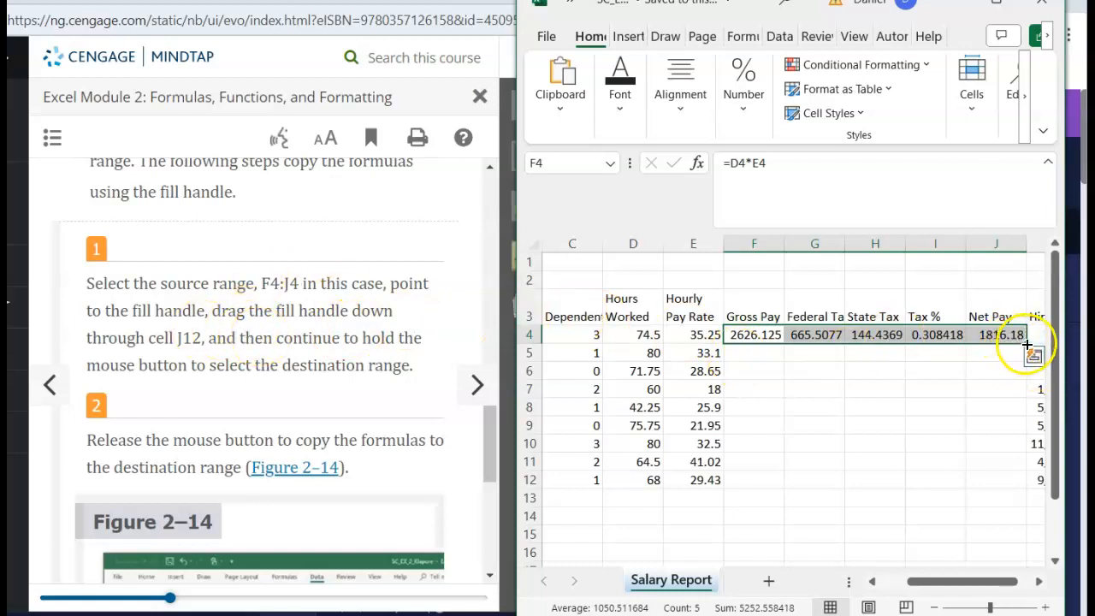
- Fill the formulas in F4:J4 down through row 12 and check the result against Figure 2–14 in the course text
{"action": "left_click_drag", "start_coordinate": [1026, 343], "coordinate": [963, 489]}
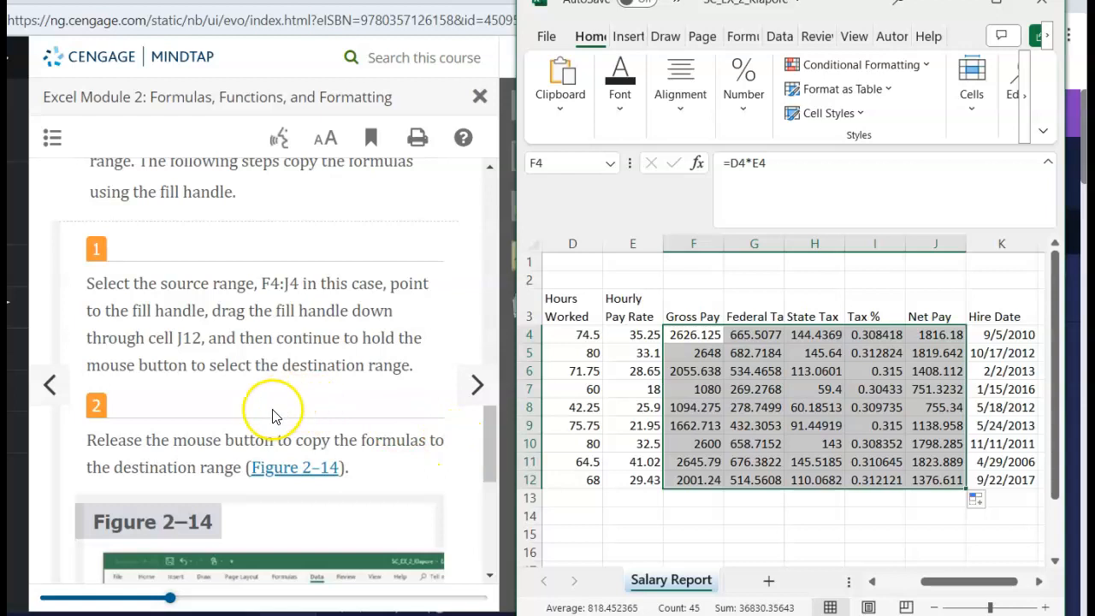
{"action": "scroll", "coordinate": [274, 408], "scroll_direction": "down", "scroll_amount": 3}
{"action": "scroll", "coordinate": [272, 408], "scroll_direction": "down", "scroll_amount": 4}
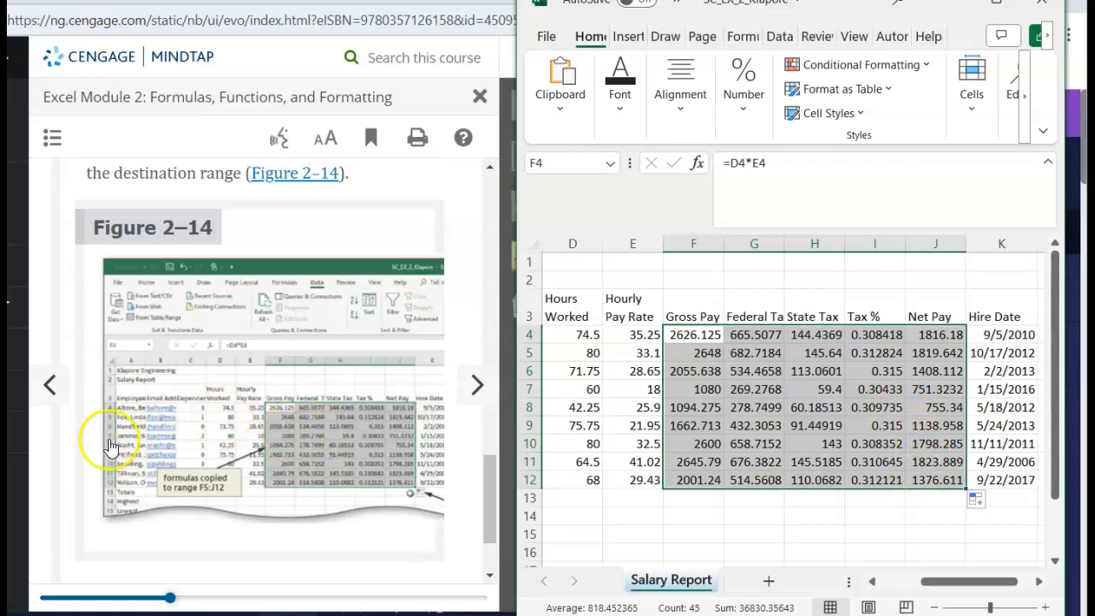
{"action": "scroll", "coordinate": [130, 366], "scroll_direction": "down", "scroll_amount": 3}
{"action": "left_click", "coordinate": [130, 366]}
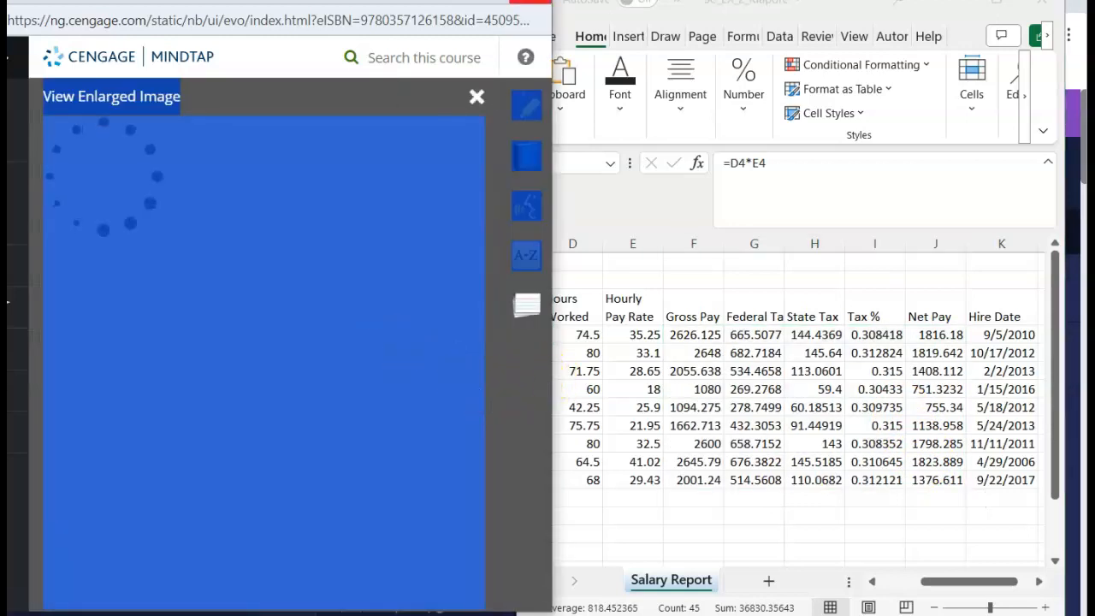
{"action": "left_click", "coordinate": [476, 96]}
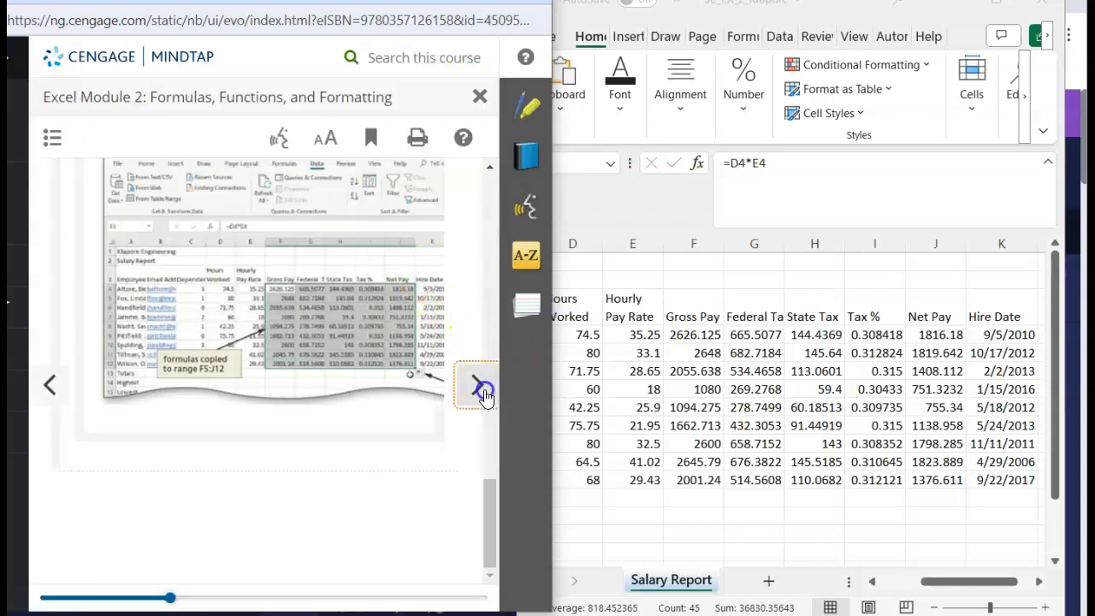
- Move on past the Option Buttons section to the EX 2-5a instructions on determining totals with AutoSum and read the first steps
{"action": "left_click", "coordinate": [479, 386]}
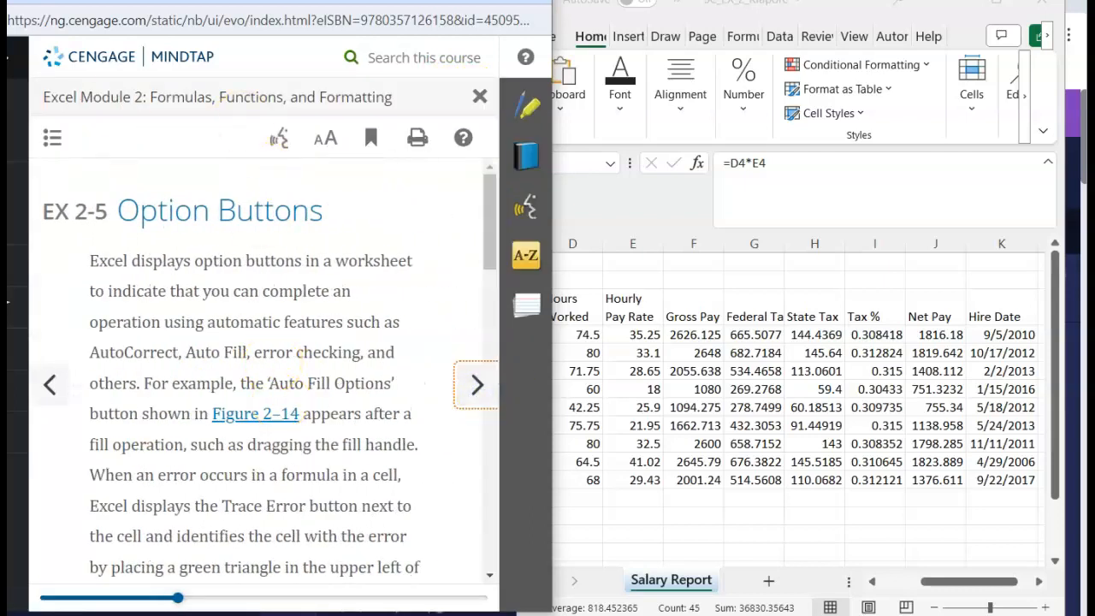
{"action": "scroll", "coordinate": [192, 342], "scroll_direction": "down", "scroll_amount": 3}
{"action": "scroll", "coordinate": [191, 342], "scroll_direction": "down", "scroll_amount": 10}
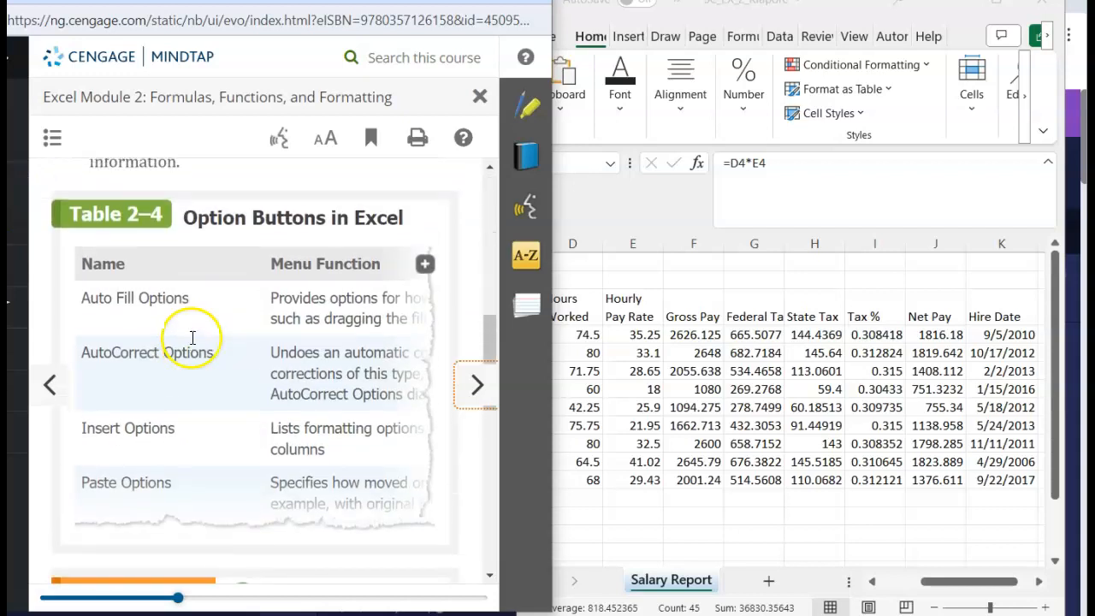
{"action": "left_click", "coordinate": [477, 386]}
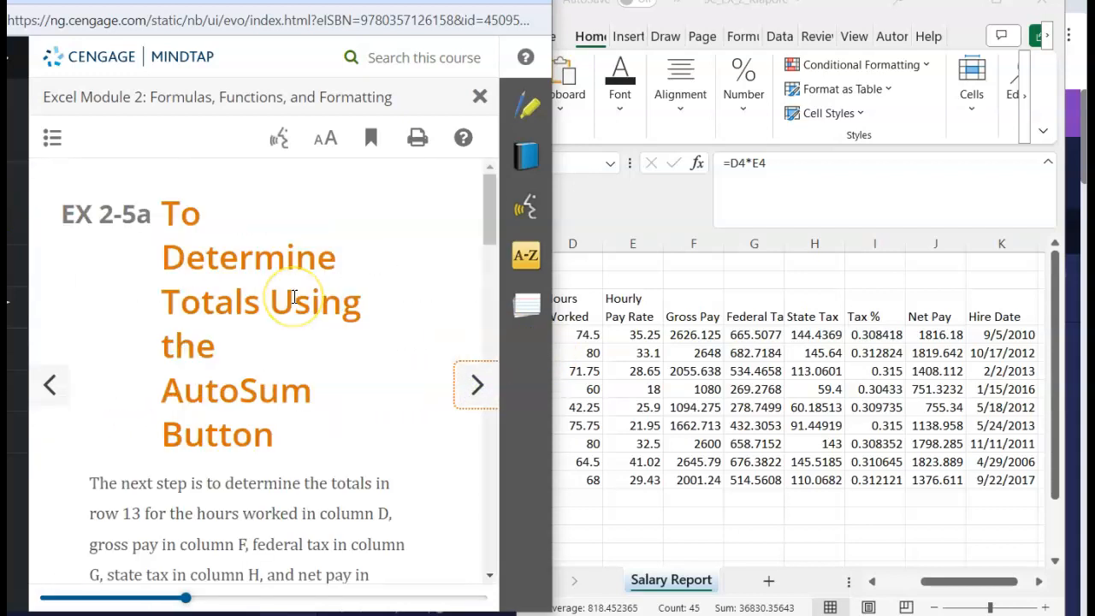
{"action": "scroll", "coordinate": [308, 536], "scroll_direction": "down", "scroll_amount": 7}
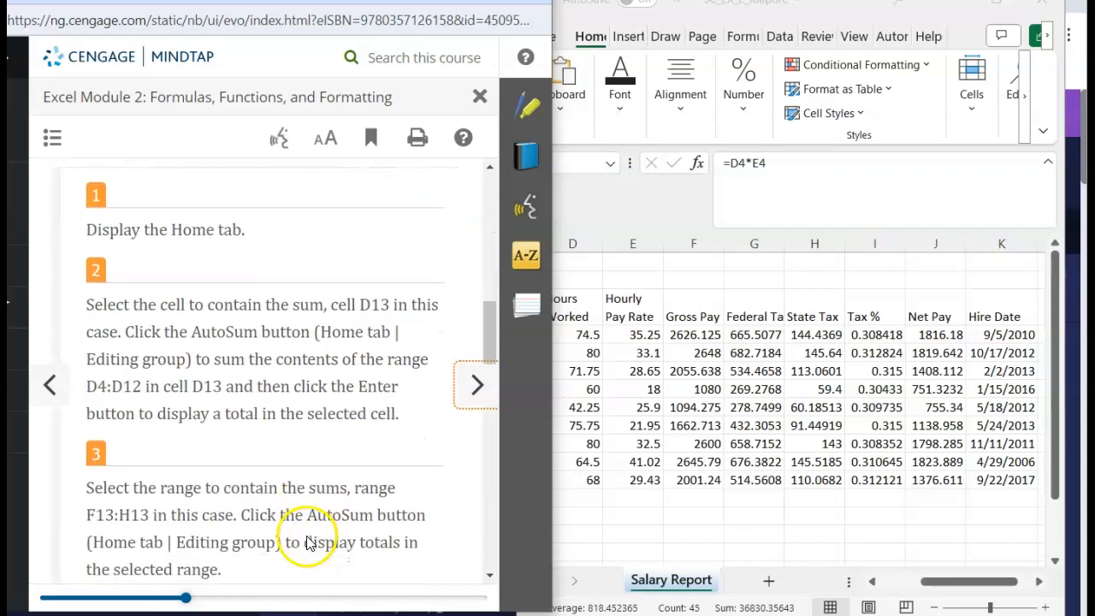
{"action": "scroll", "coordinate": [308, 537], "scroll_direction": "down", "scroll_amount": 1}
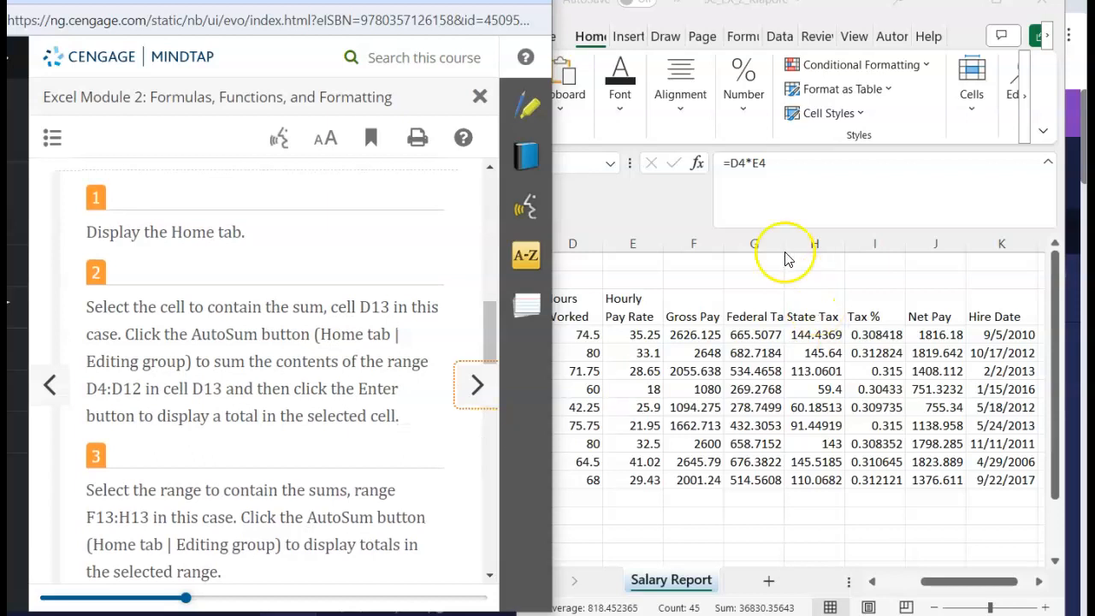
- Total the hours worked in D4:D12 in cell D13 with AutoSum
{"action": "left_click", "coordinate": [592, 36]}
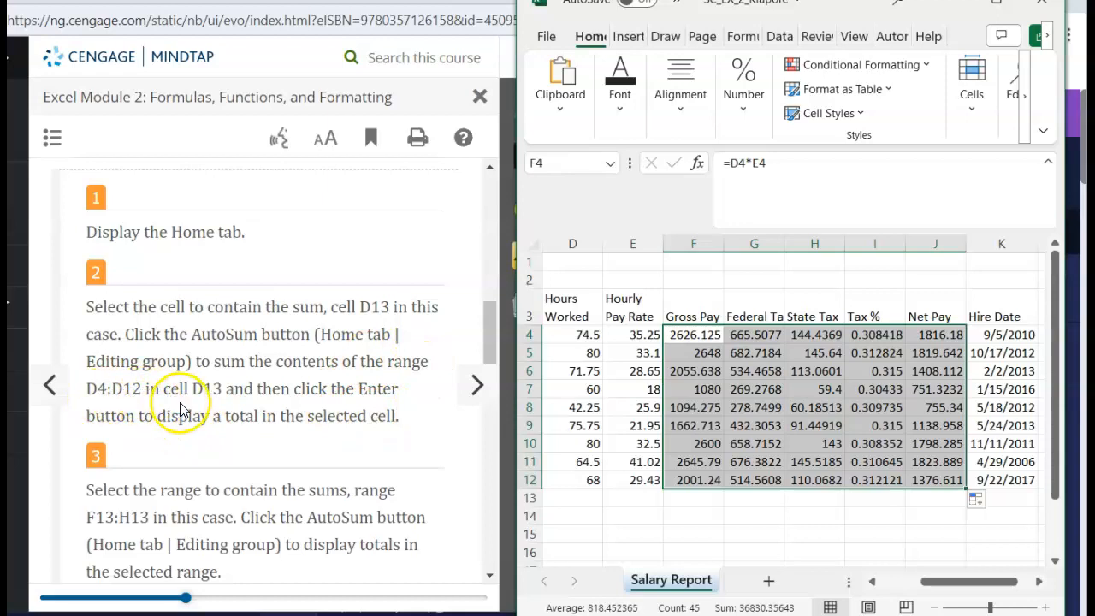
{"action": "left_click", "coordinate": [715, 503]}
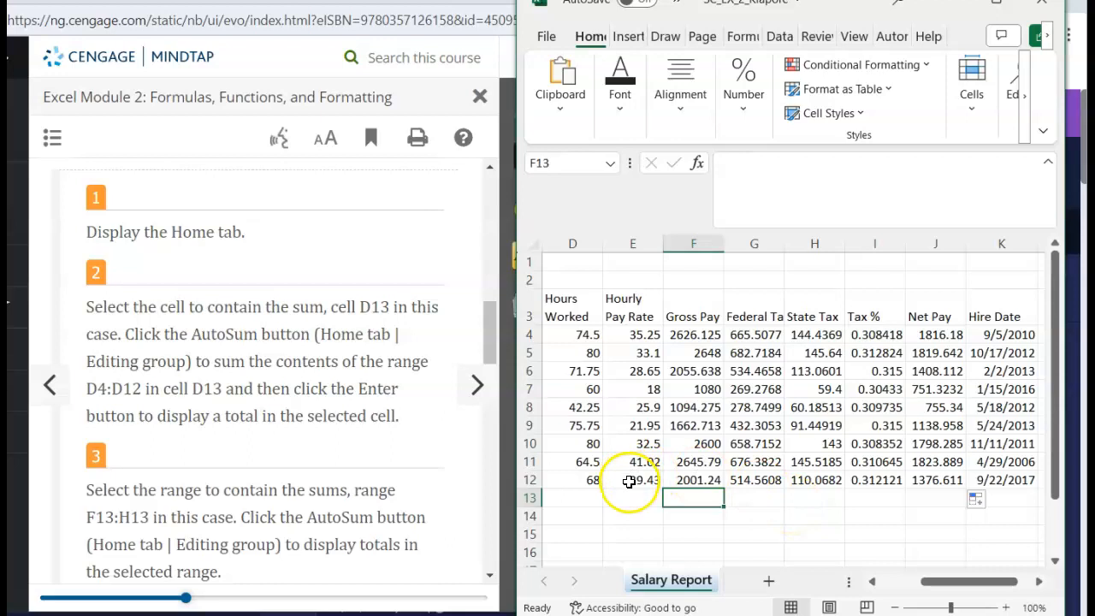
{"action": "left_click", "coordinate": [582, 496]}
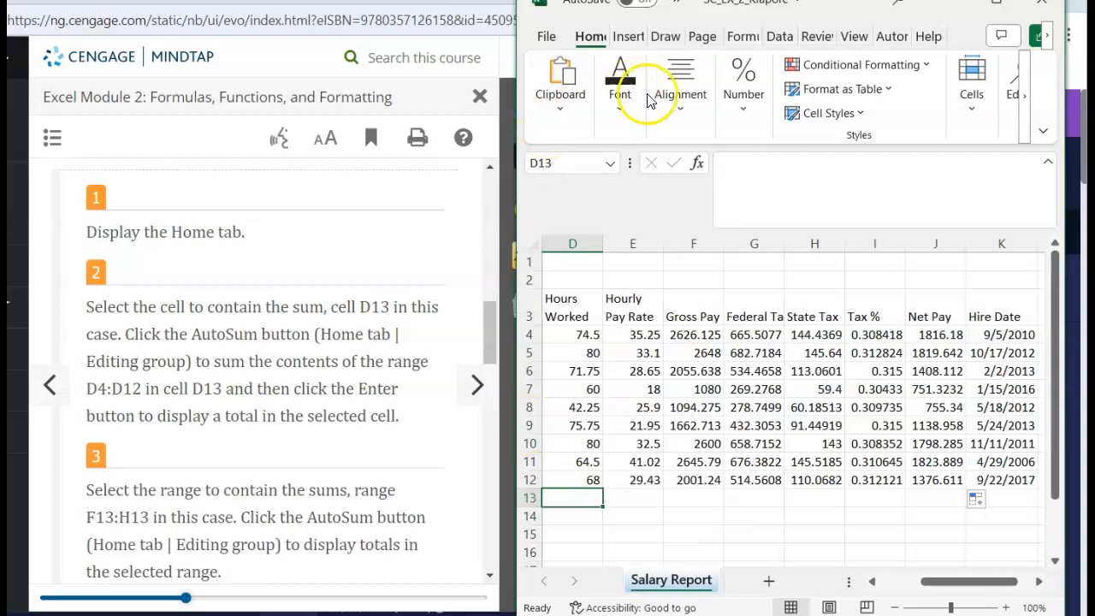
{"action": "left_click", "coordinate": [603, 48]}
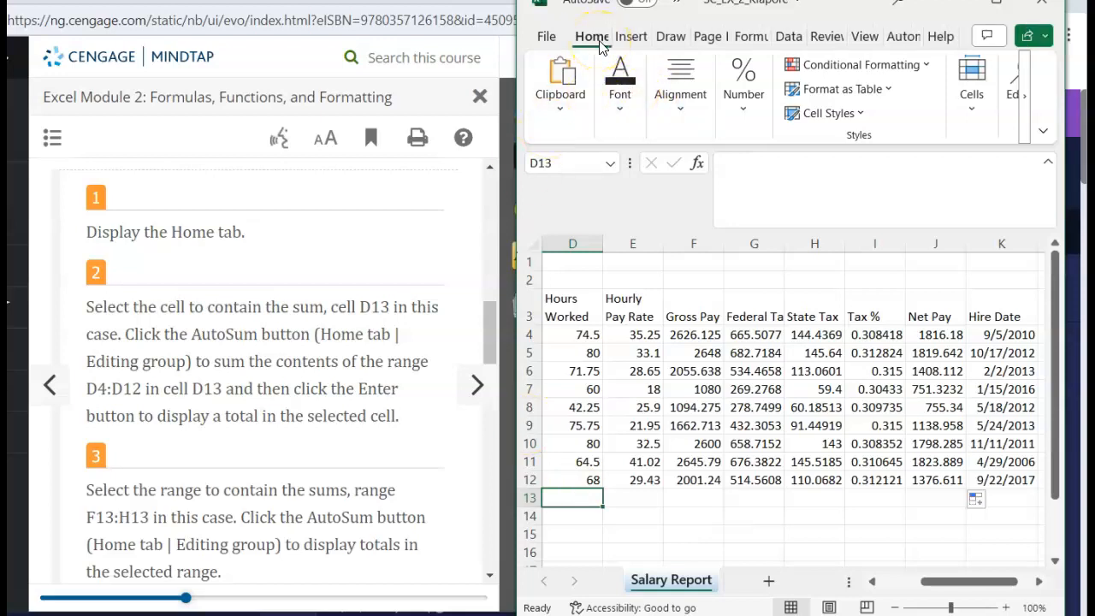
{"action": "left_click", "coordinate": [995, 128]}
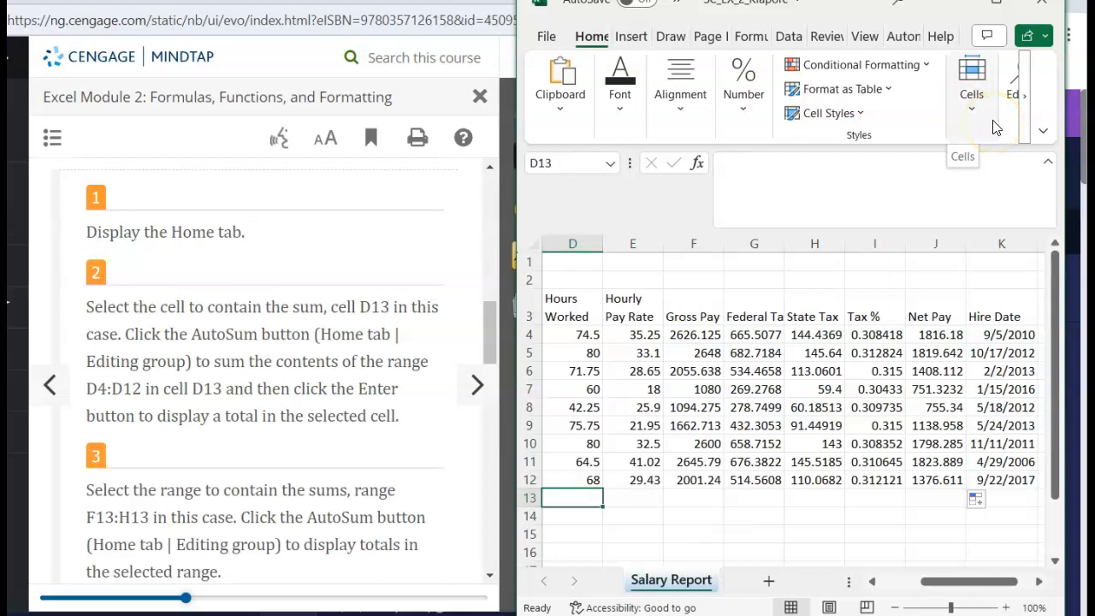
{"action": "left_click", "coordinate": [1016, 107]}
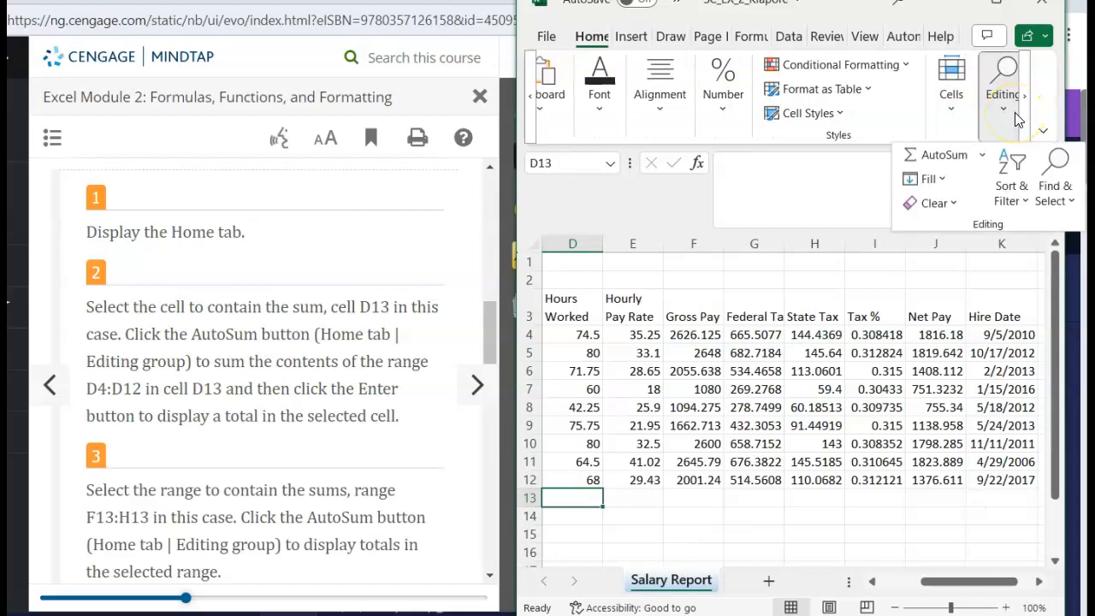
{"action": "left_click", "coordinate": [911, 157]}
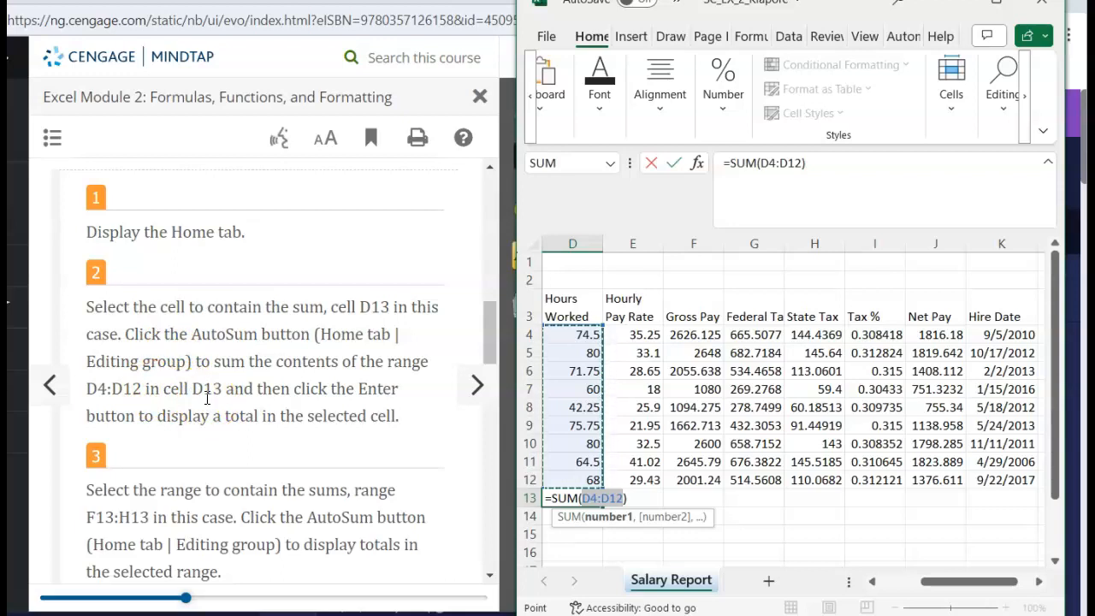
{"action": "key", "text": "Return"}
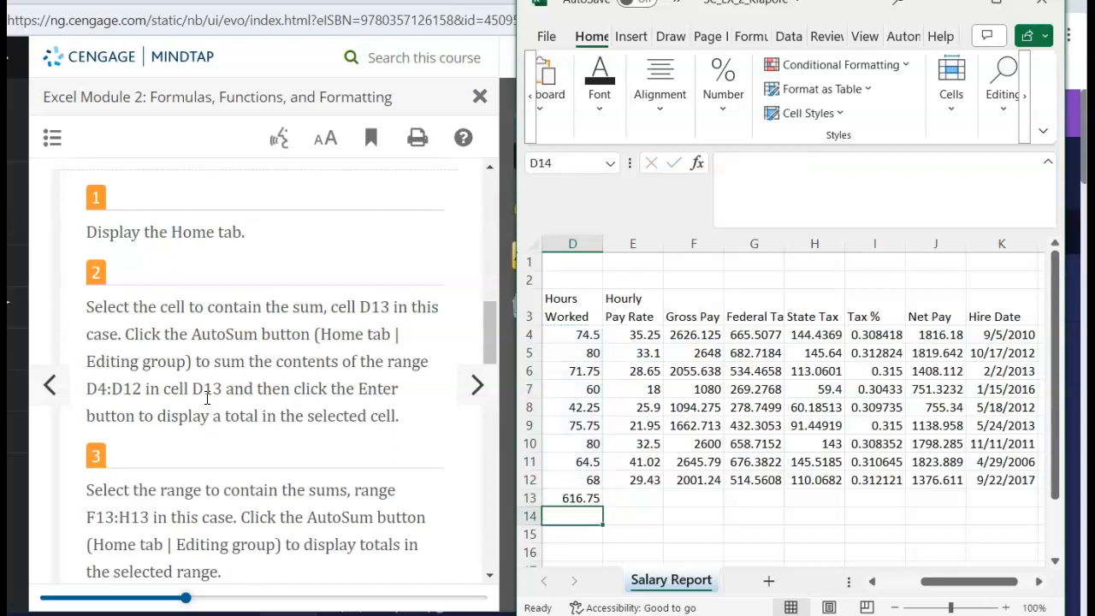
- Total the gross pay, federal tax and state tax columns in the range F13:H13 with AutoSum
{"action": "scroll", "coordinate": [283, 465], "scroll_direction": "down", "scroll_amount": 3}
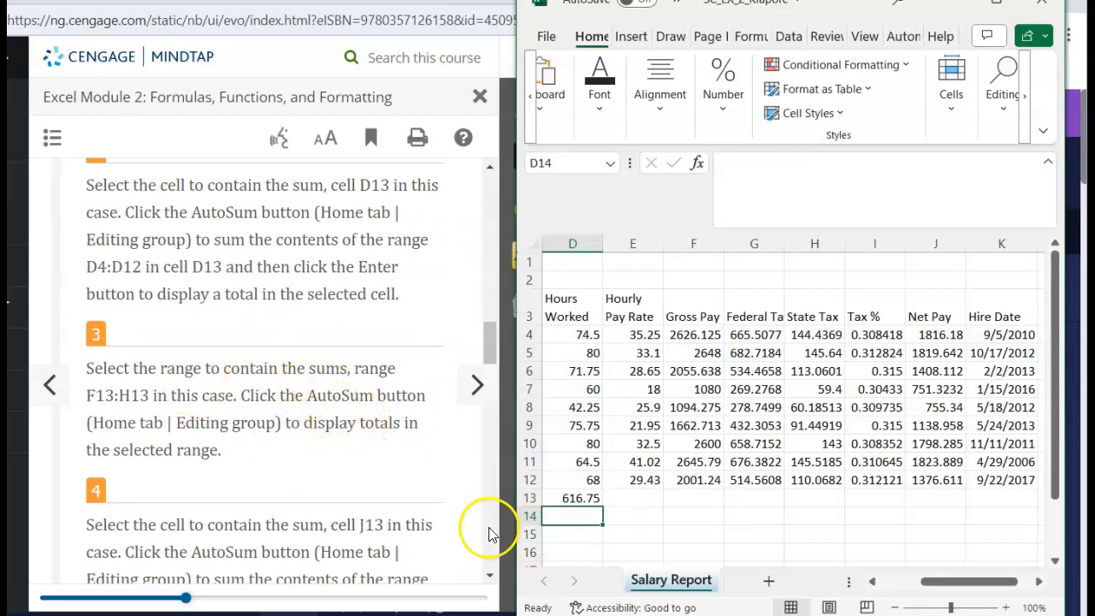
{"action": "left_click", "coordinate": [672, 497]}
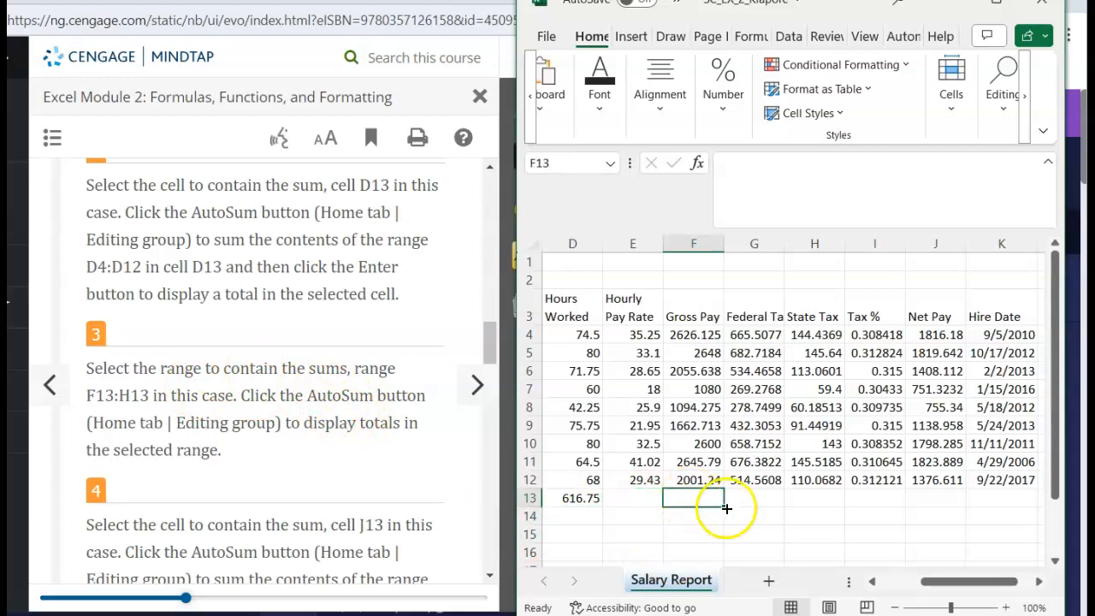
{"action": "mouse_move", "coordinate": [699, 499]}
{"action": "left_mouse_down"}
{"action": "mouse_move", "coordinate": [936, 496]}
{"action": "mouse_move", "coordinate": [867, 488]}
{"action": "mouse_move", "coordinate": [824, 499]}
{"action": "left_mouse_up"}
{"action": "scroll", "coordinate": [805, 546], "scroll_direction": "right", "scroll_amount": 1}
{"action": "scroll", "coordinate": [805, 546], "scroll_direction": "down", "scroll_amount": 1}
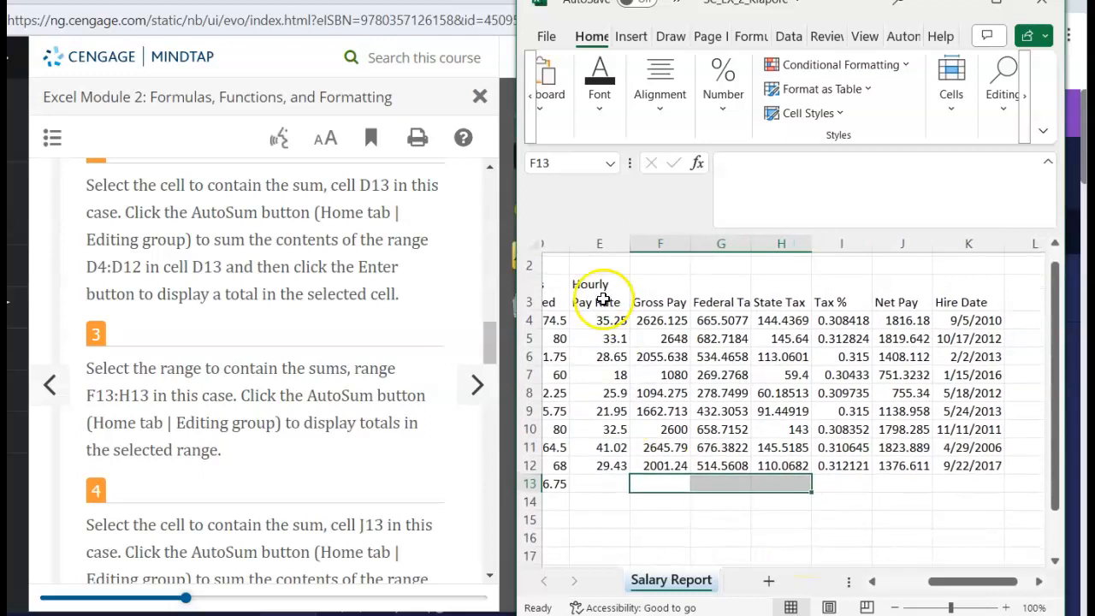
{"action": "left_click", "coordinate": [1007, 120]}
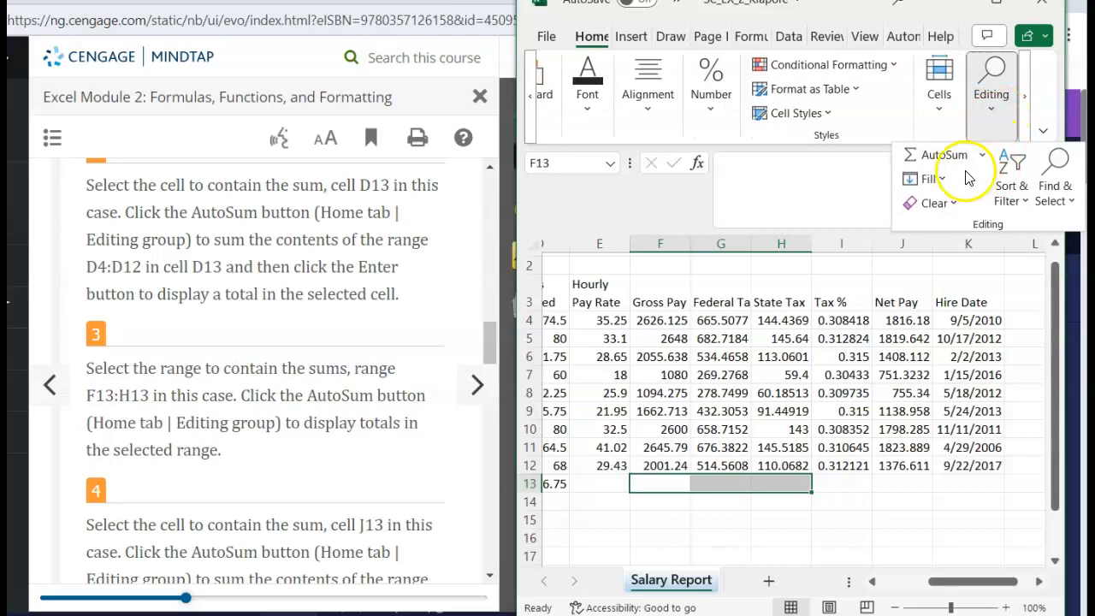
{"action": "left_click", "coordinate": [941, 155]}
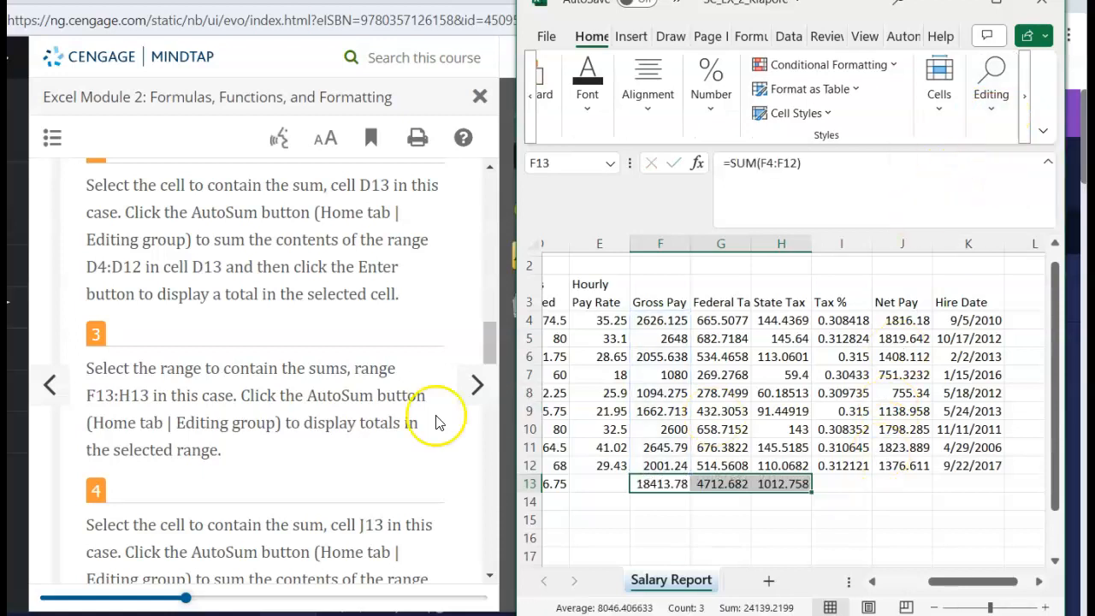
- Total the net pay values in J4:J12 in cell J13 with AutoSum
{"action": "scroll", "coordinate": [411, 456], "scroll_direction": "down", "scroll_amount": 3}
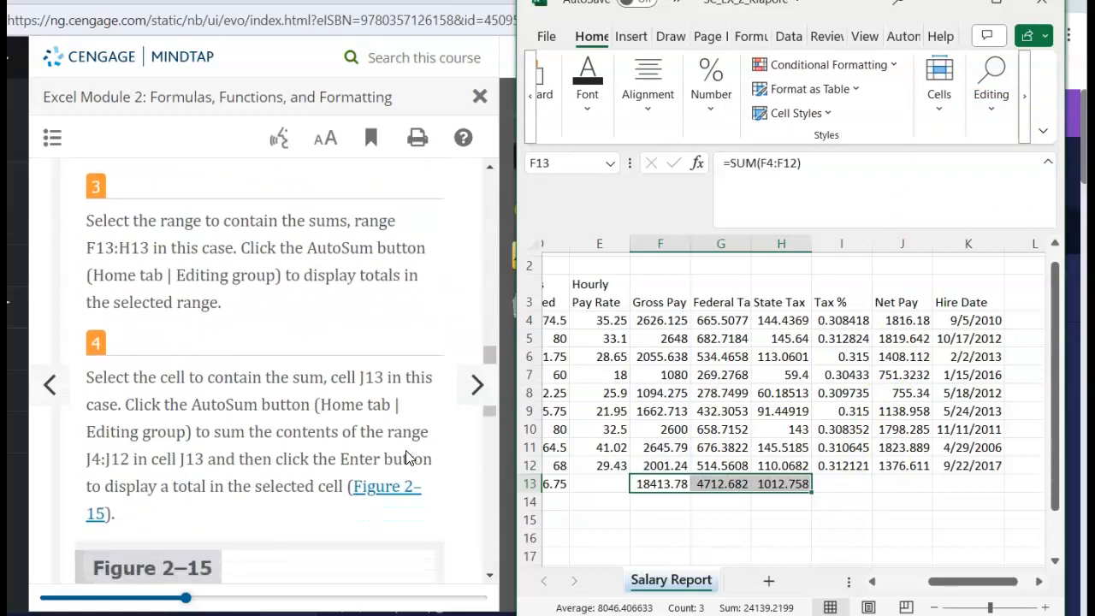
{"action": "scroll", "coordinate": [409, 458], "scroll_direction": "down", "scroll_amount": 1}
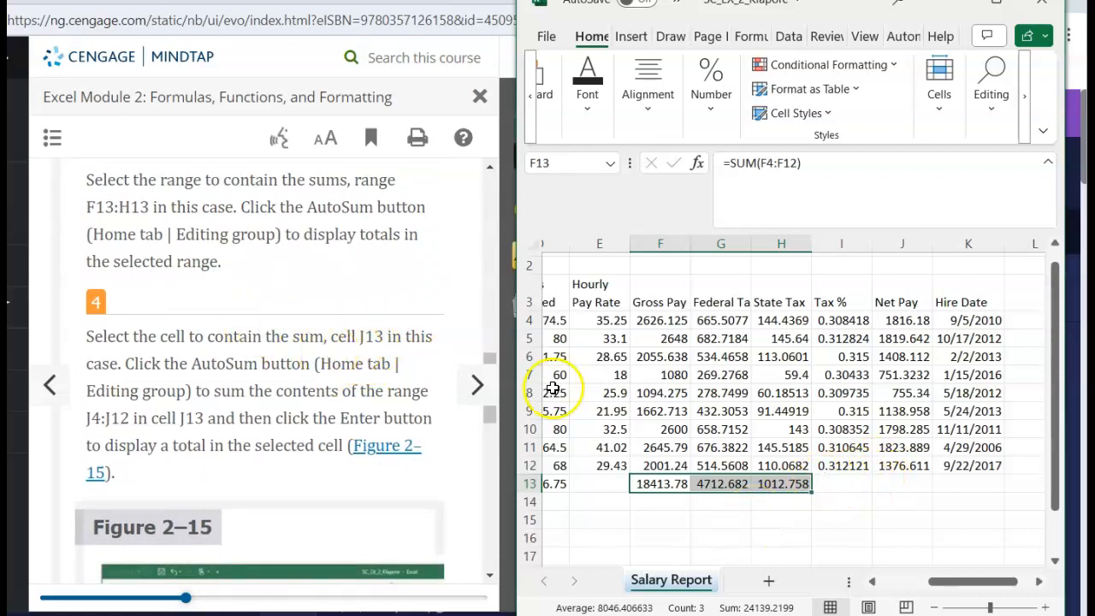
{"action": "scroll", "coordinate": [302, 420], "scroll_direction": "down", "scroll_amount": 1}
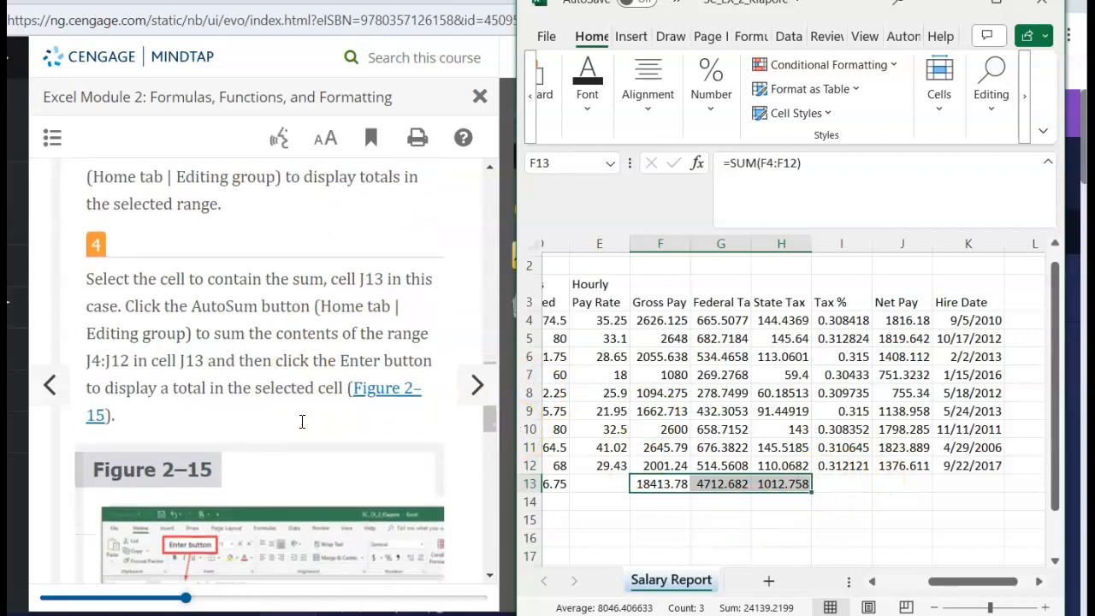
{"action": "scroll", "coordinate": [213, 317], "scroll_direction": "up", "scroll_amount": 2}
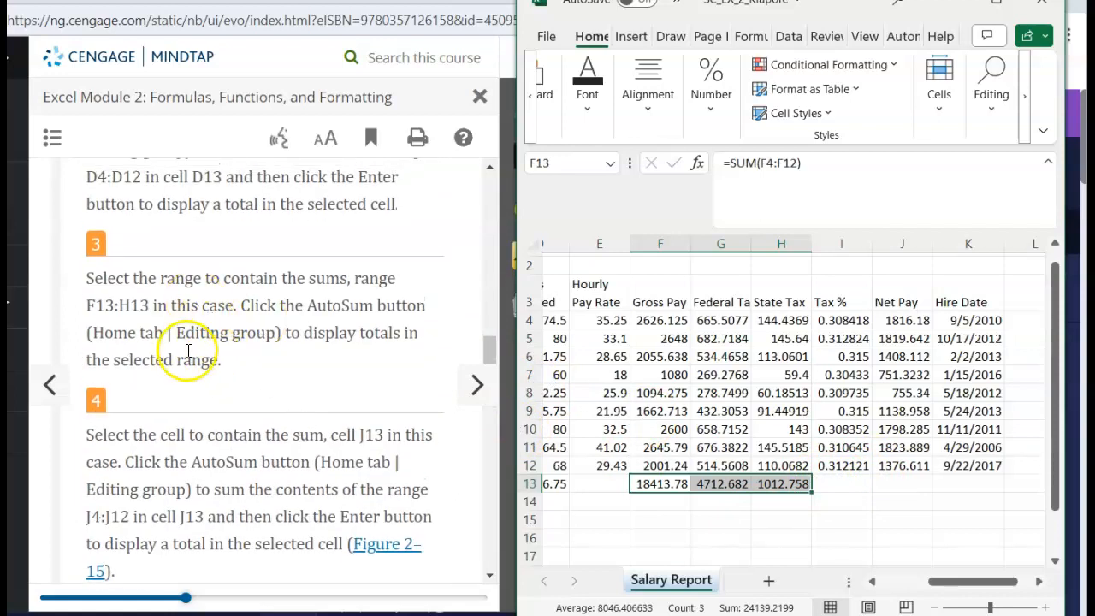
{"action": "left_click", "coordinate": [900, 483]}
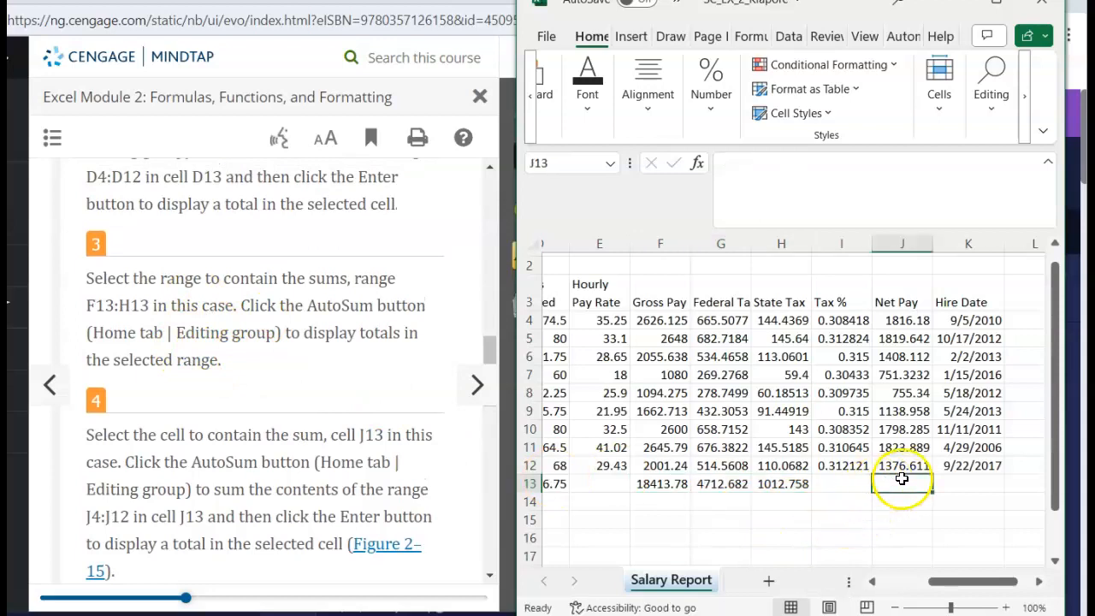
{"action": "scroll", "coordinate": [294, 395], "scroll_direction": "down", "scroll_amount": 2}
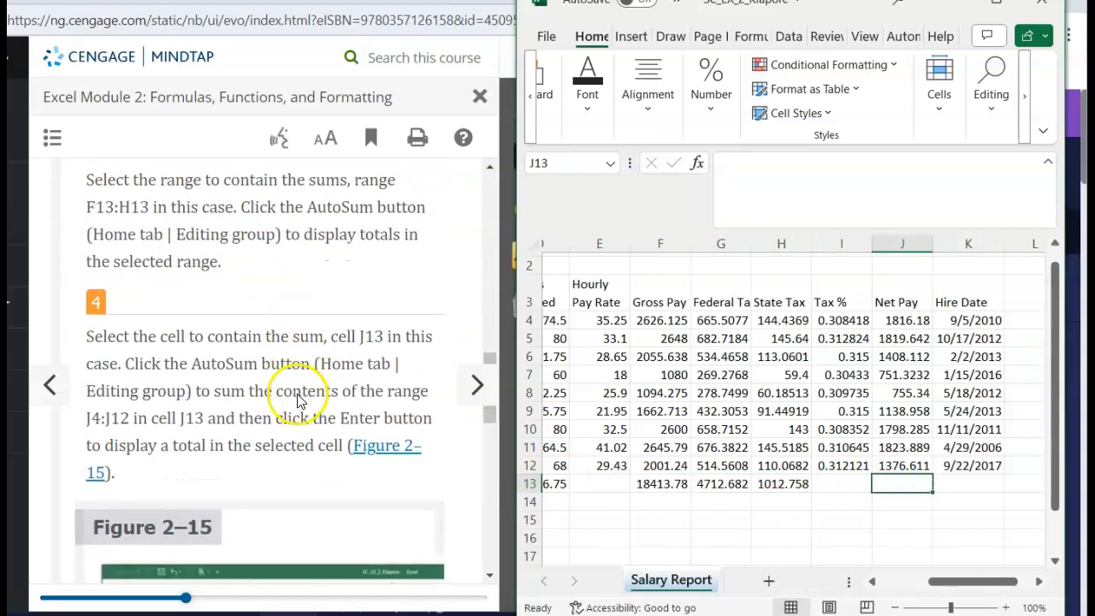
{"action": "left_click", "coordinate": [992, 94]}
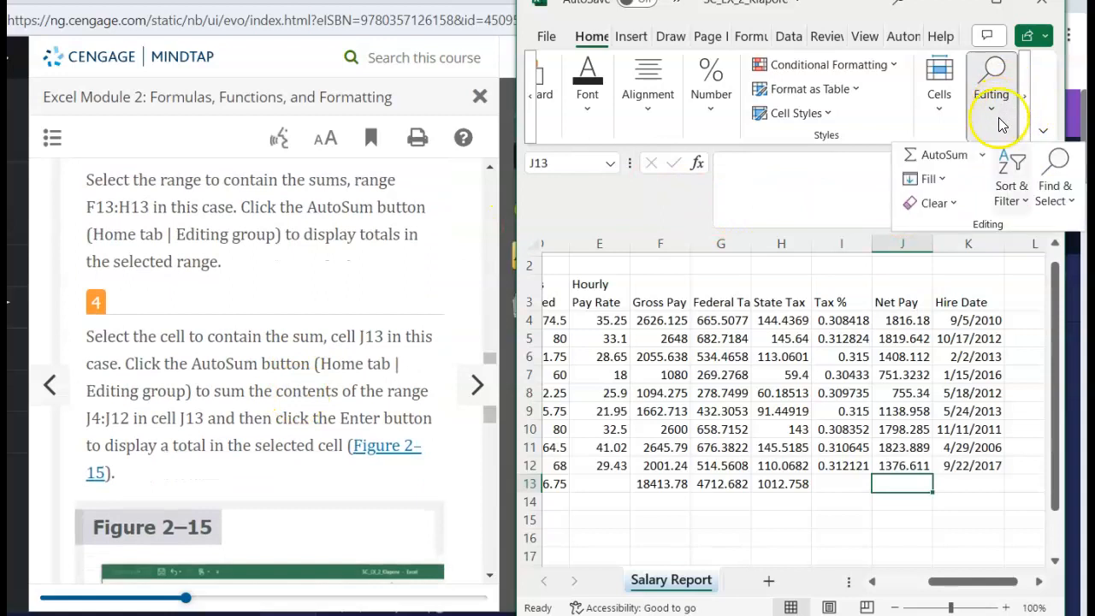
{"action": "left_click", "coordinate": [951, 158]}
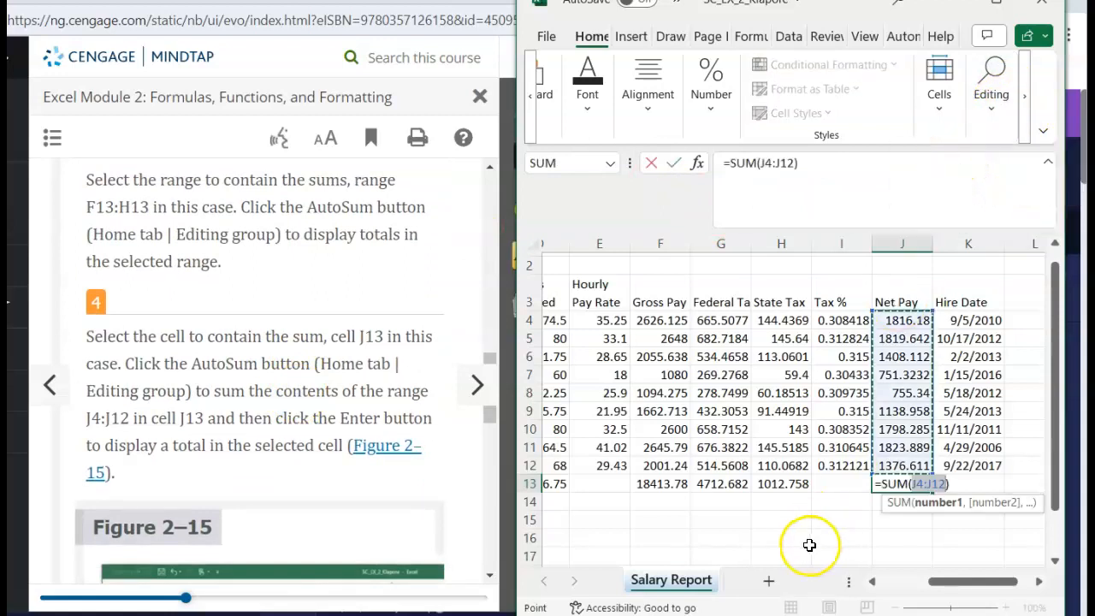
{"action": "key", "text": "Return"}
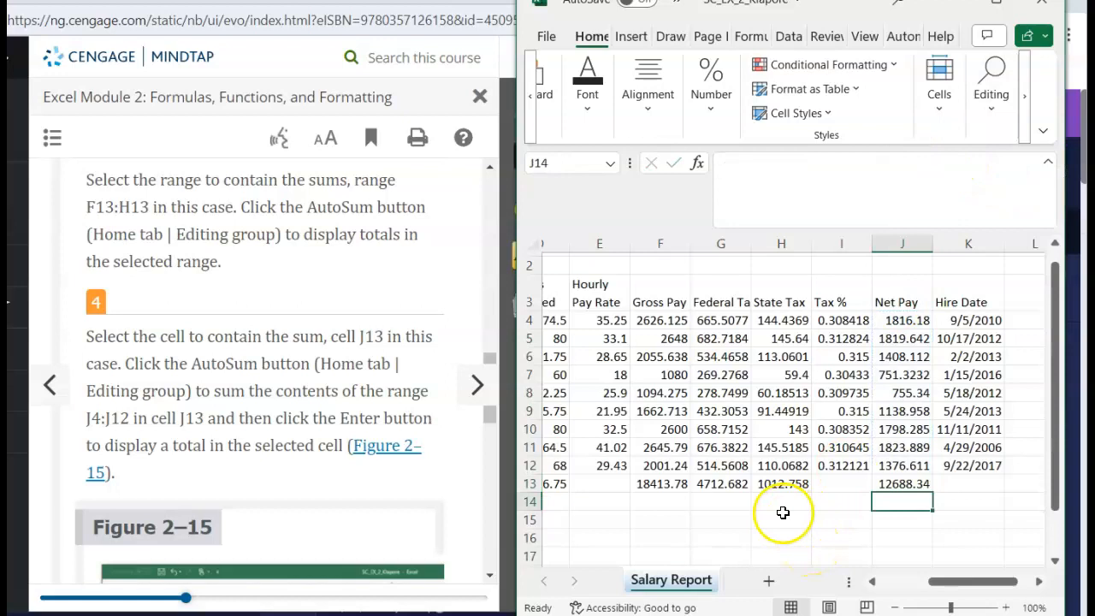
- Enlarge Figure 2–15 in the course text and compare its totals with row 13 of the Salary Report sheet
{"action": "scroll", "coordinate": [270, 330], "scroll_direction": "down", "scroll_amount": 3}
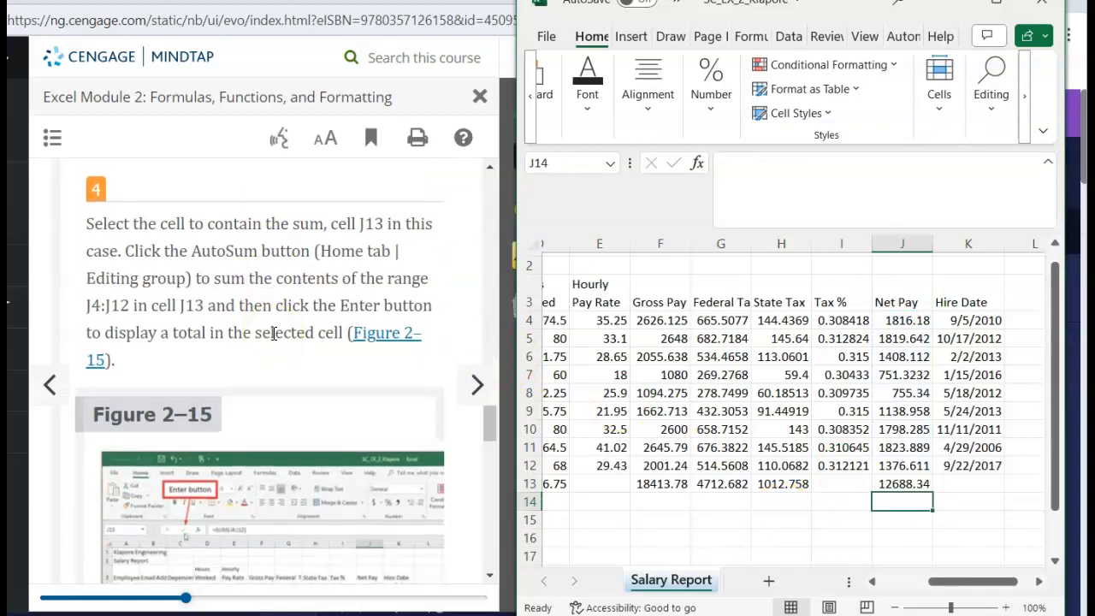
{"action": "scroll", "coordinate": [273, 333], "scroll_direction": "down", "scroll_amount": 3}
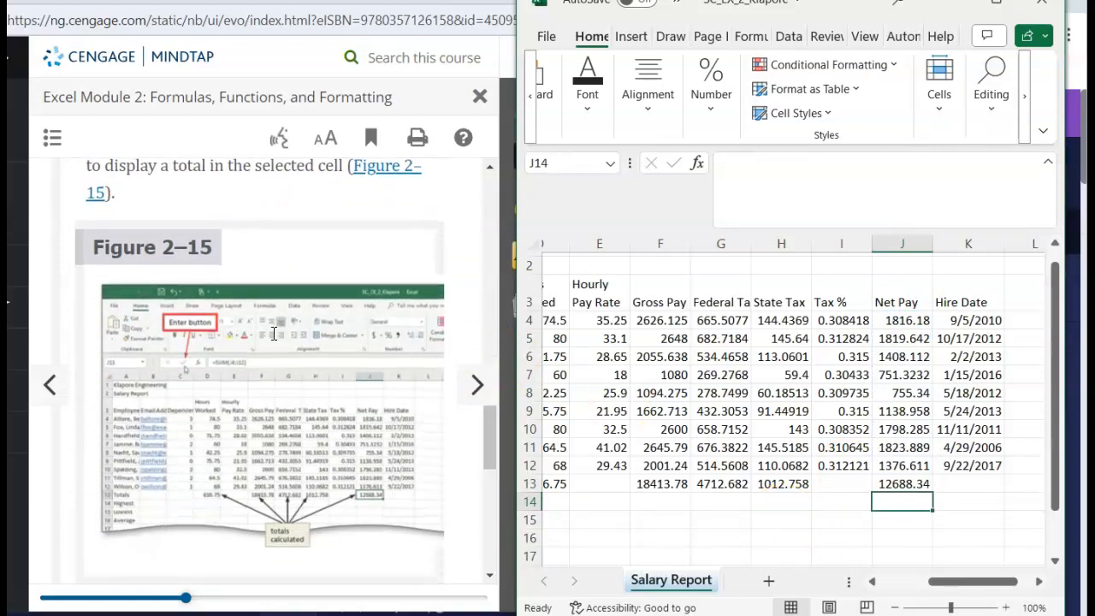
{"action": "left_click", "coordinate": [243, 420]}
{"action": "scroll", "coordinate": [274, 334], "scroll_direction": "right", "scroll_amount": 2}
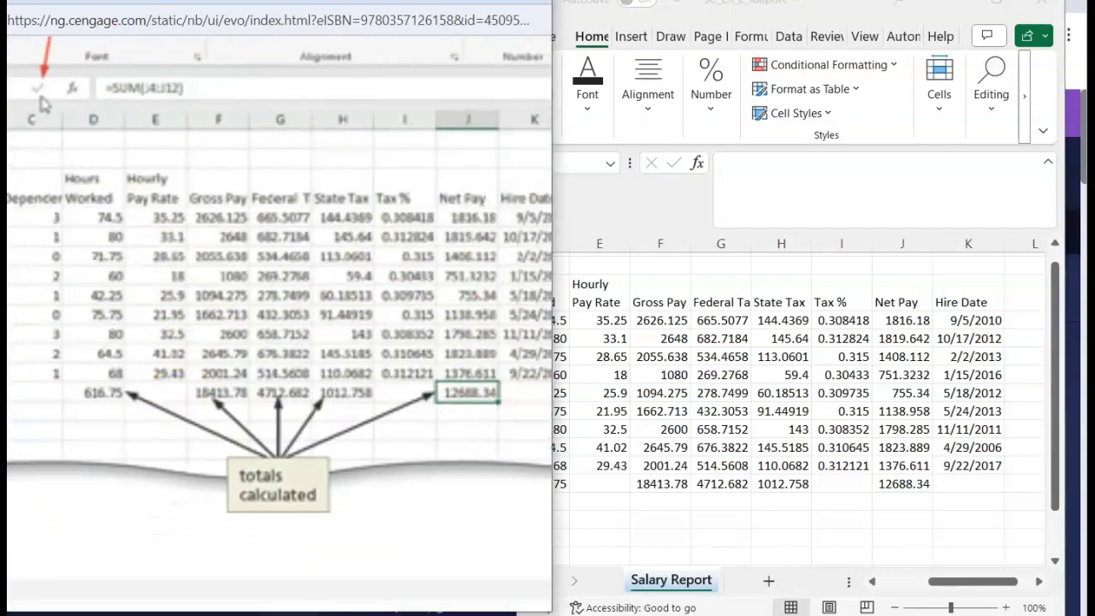
{"action": "scroll", "coordinate": [641, 503], "scroll_direction": "left", "scroll_amount": 4}
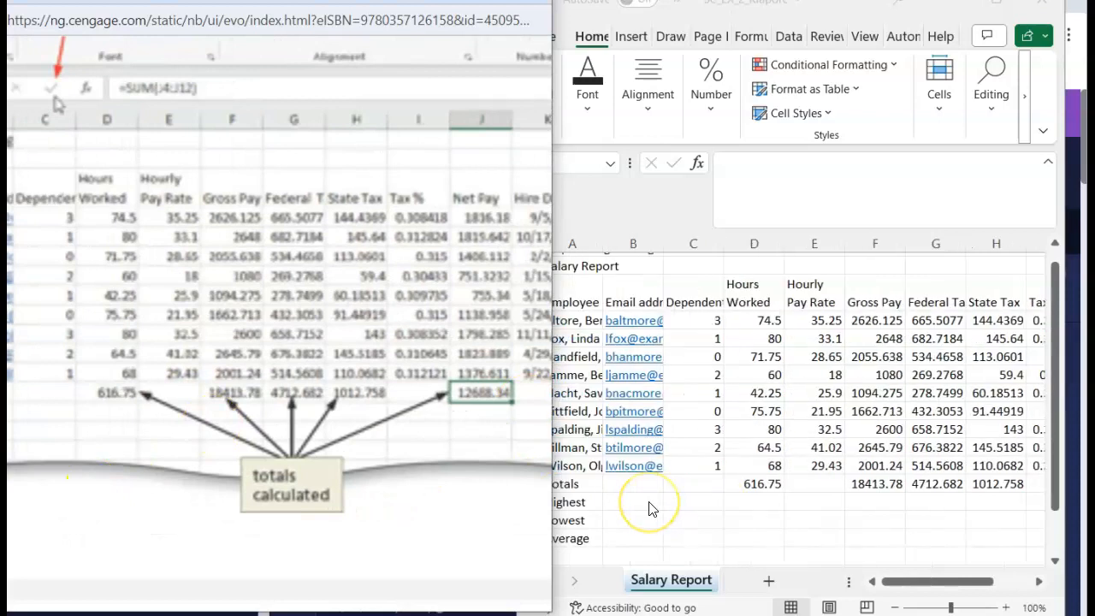
- Check the remaining row 13 totals through Net Pay against Figure 2–15 and close the enlarged figure
{"action": "scroll", "coordinate": [647, 506], "scroll_direction": "right", "scroll_amount": 5}
{"action": "scroll", "coordinate": [648, 509], "scroll_direction": "left", "scroll_amount": 4}
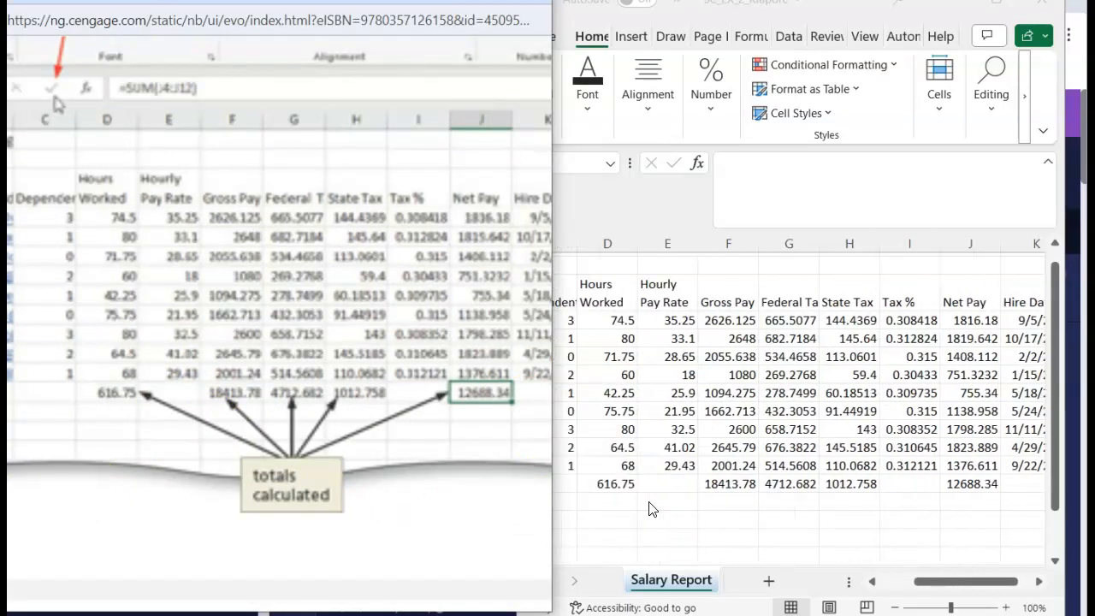
{"action": "scroll", "coordinate": [648, 509], "scroll_direction": "left", "scroll_amount": 2}
{"action": "scroll", "coordinate": [650, 509], "scroll_direction": "right", "scroll_amount": 4}
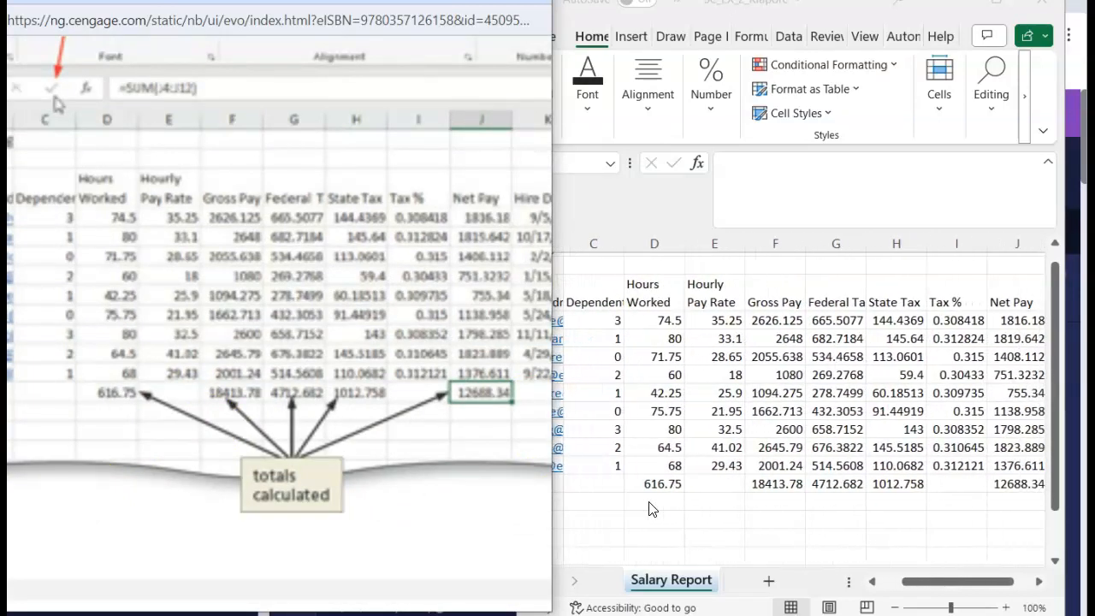
{"action": "scroll", "coordinate": [650, 509], "scroll_direction": "right", "scroll_amount": 1}
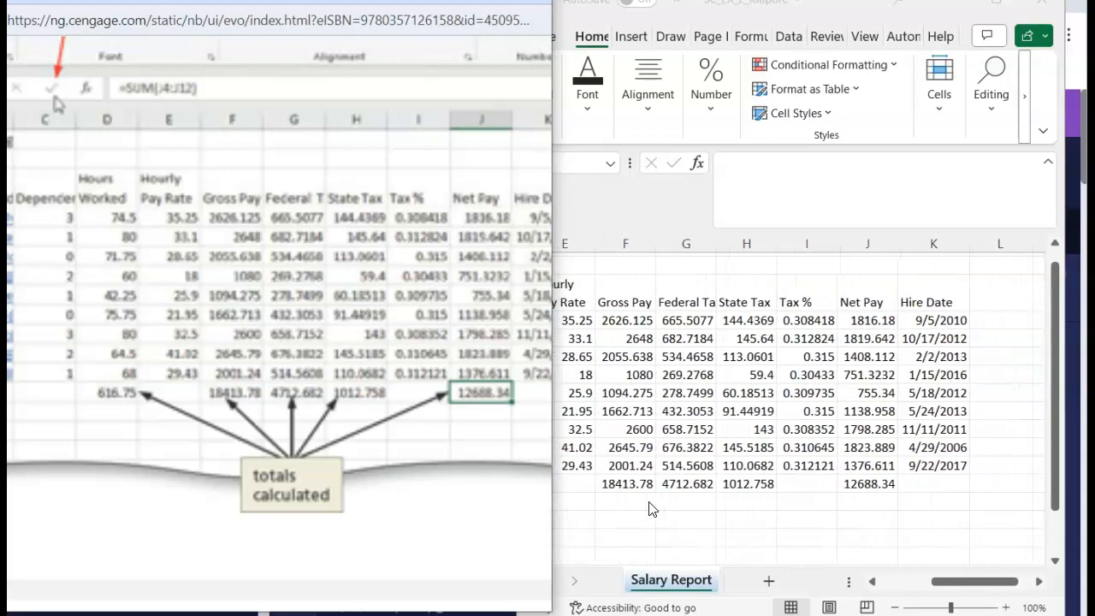
{"action": "scroll", "coordinate": [649, 509], "scroll_direction": "right", "scroll_amount": 1}
{"action": "scroll", "coordinate": [193, 386], "scroll_direction": "down", "scroll_amount": 4}
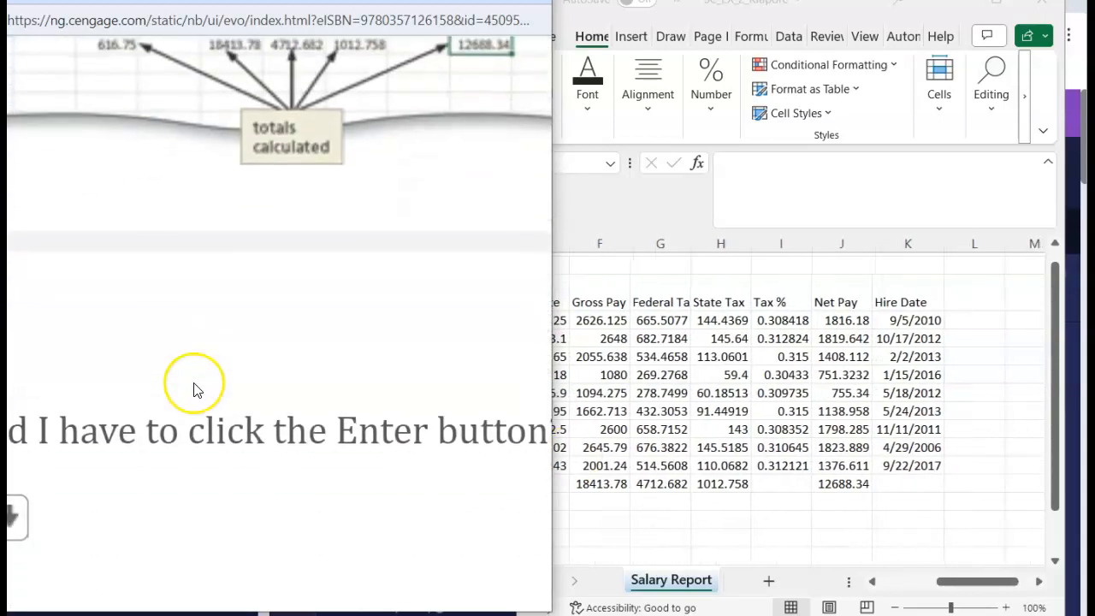
{"action": "scroll", "coordinate": [166, 495], "scroll_direction": "down", "scroll_amount": 1}
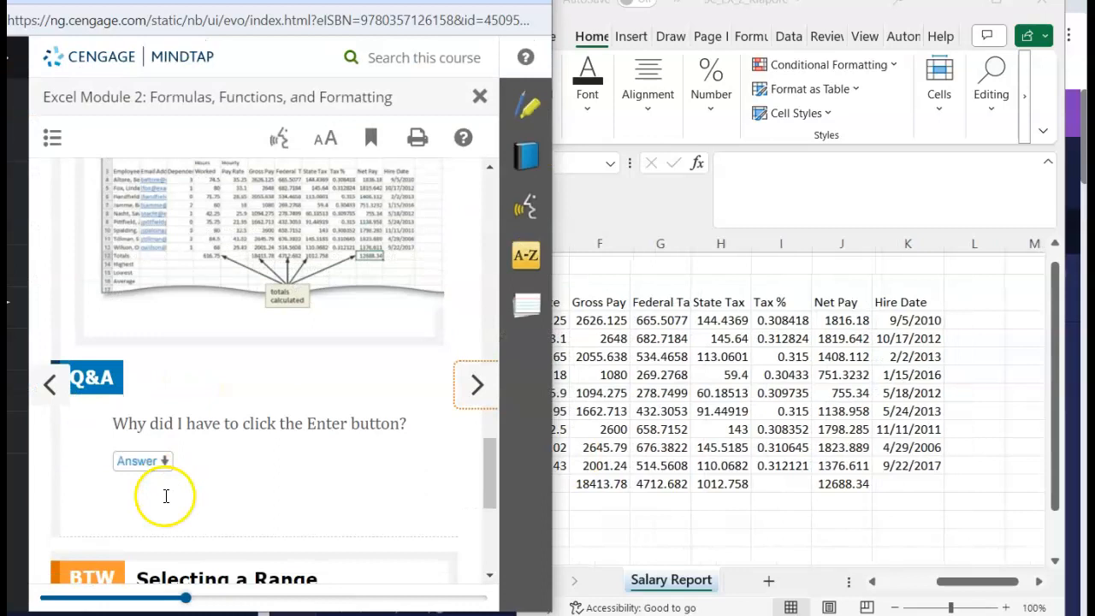
- Advance the course text to the tax percentage section and fill the formula in cell I12 down to I13
{"action": "left_click", "coordinate": [483, 389]}
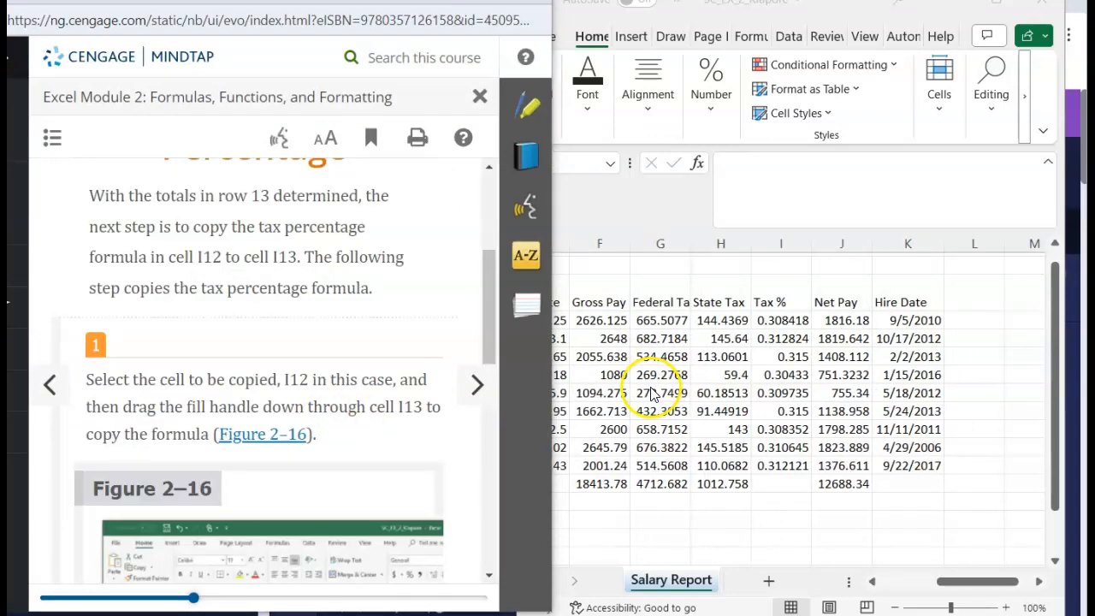
{"action": "scroll", "coordinate": [724, 428], "scroll_direction": "left", "scroll_amount": 3}
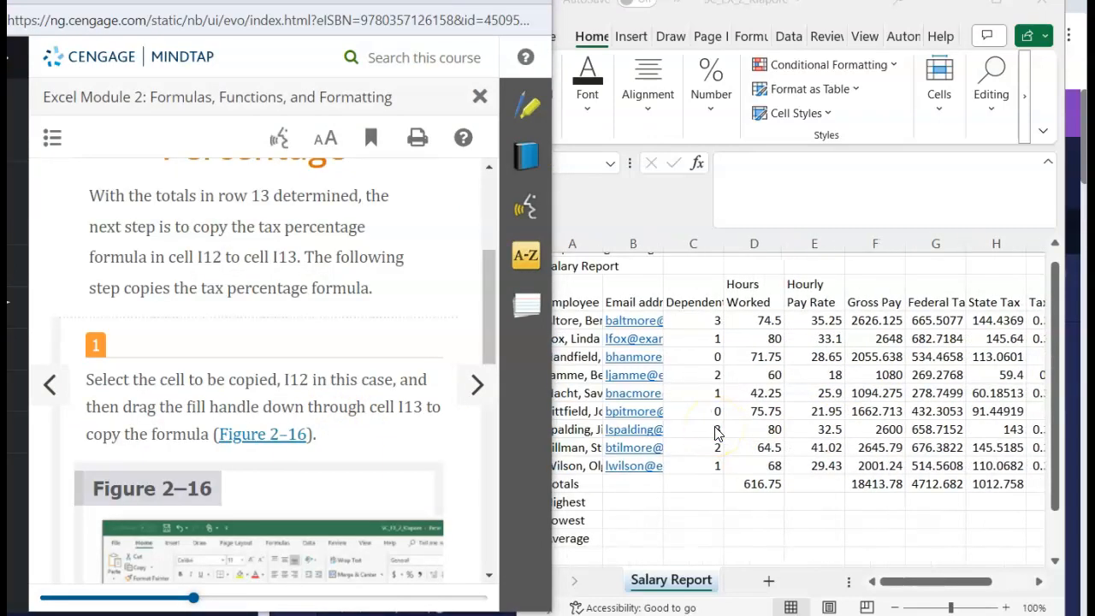
{"action": "left_click", "coordinate": [556, 440]}
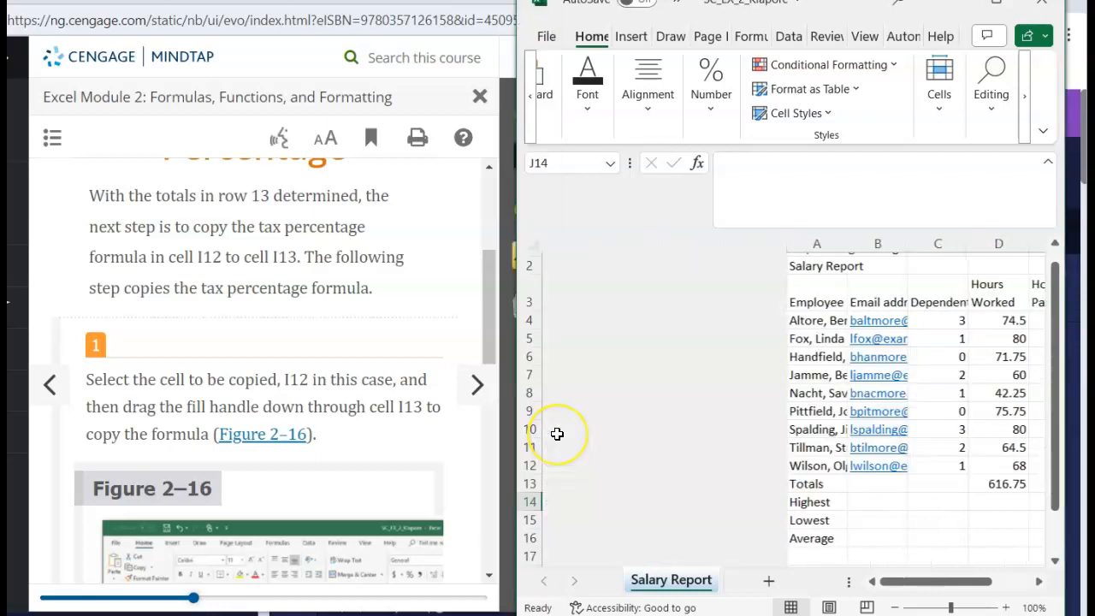
{"action": "left_click", "coordinate": [680, 469]}
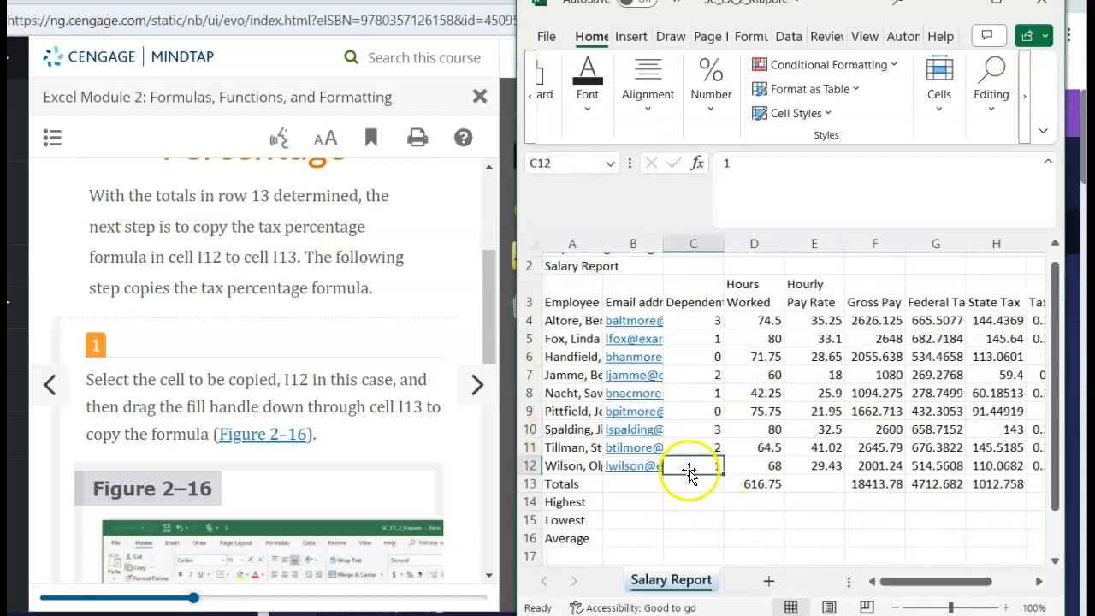
{"action": "scroll", "coordinate": [790, 457], "scroll_direction": "right", "scroll_amount": 2}
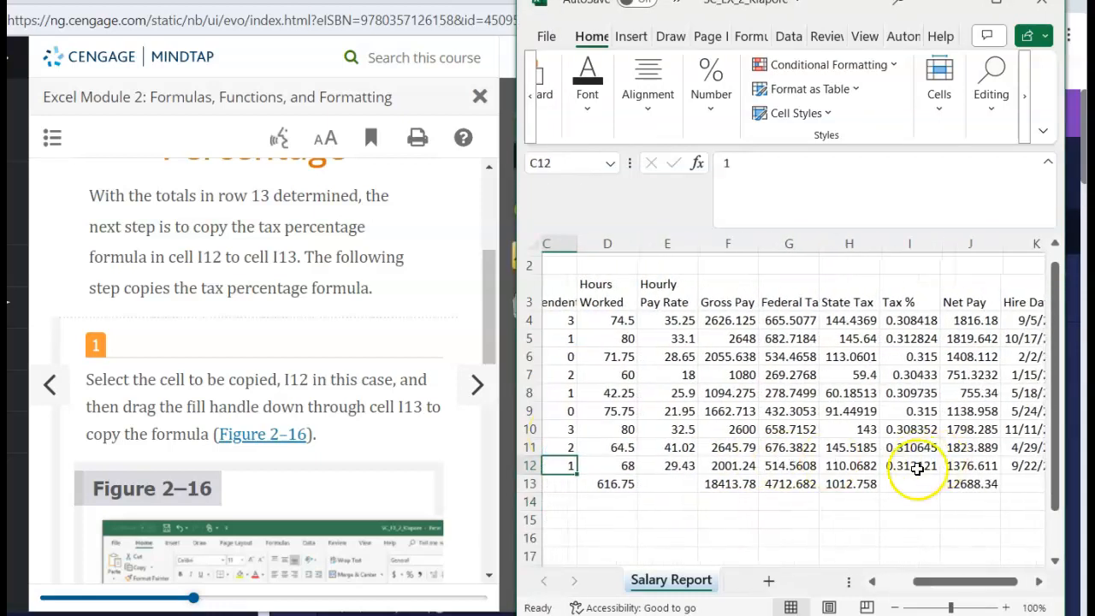
{"action": "left_click", "coordinate": [917, 468]}
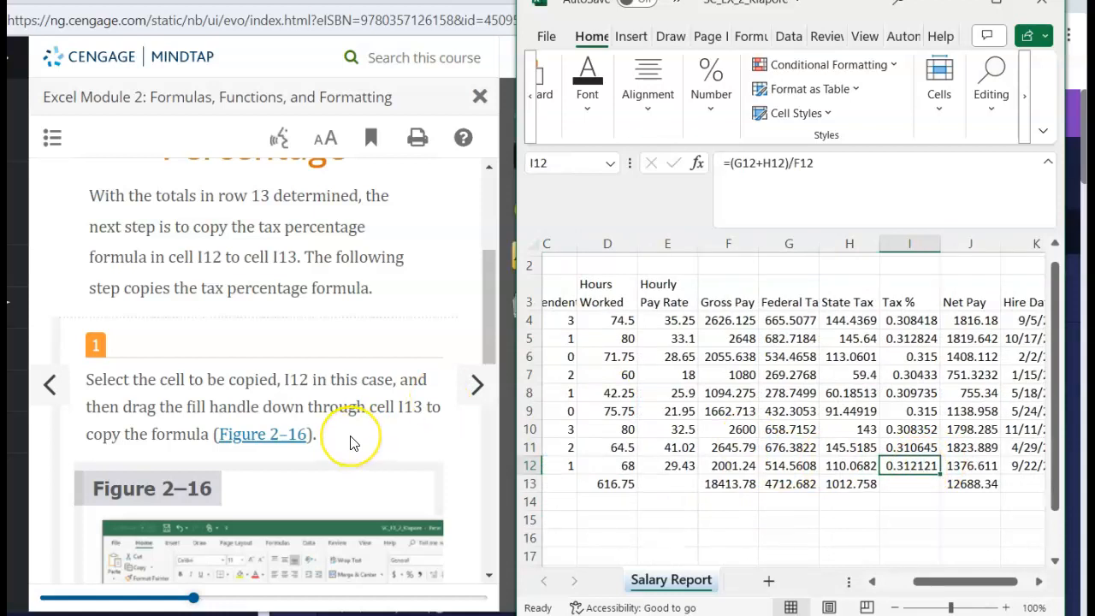
{"action": "scroll", "coordinate": [350, 442], "scroll_direction": "down", "scroll_amount": 3}
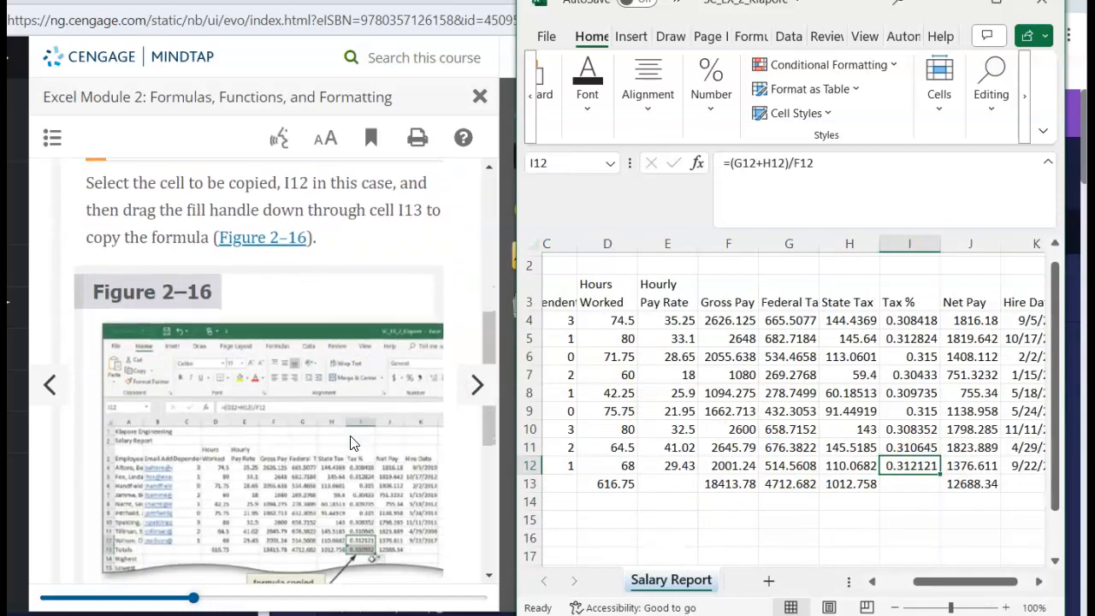
{"action": "scroll", "coordinate": [350, 442], "scroll_direction": "down", "scroll_amount": 1}
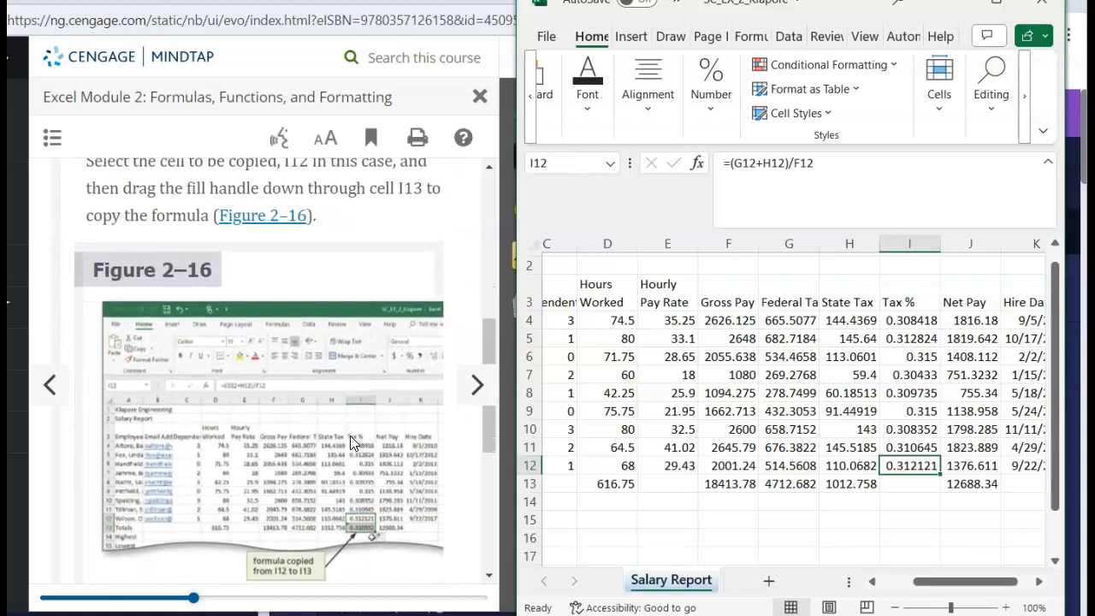
{"action": "scroll", "coordinate": [350, 440], "scroll_direction": "down", "scroll_amount": 1}
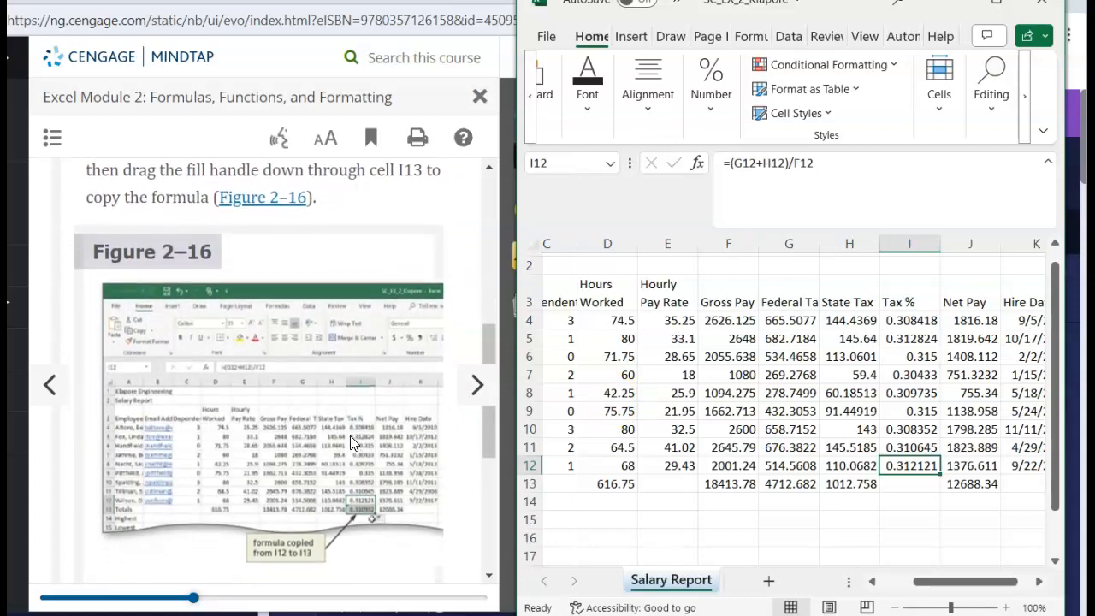
{"action": "scroll", "coordinate": [350, 442], "scroll_direction": "down", "scroll_amount": 2}
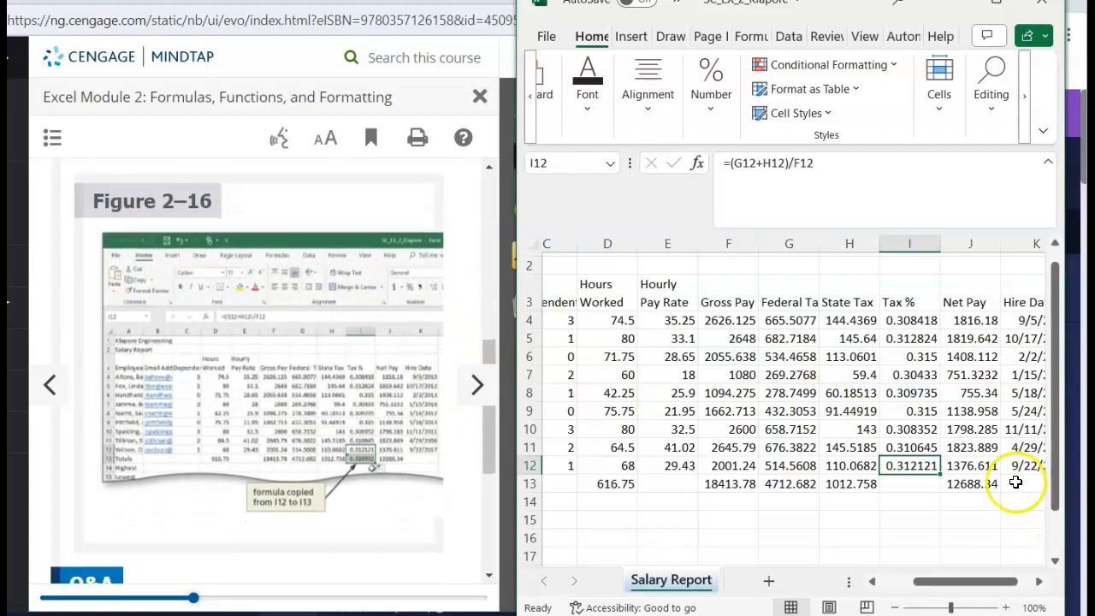
{"action": "left_click_drag", "start_coordinate": [939, 473], "coordinate": [938, 492]}
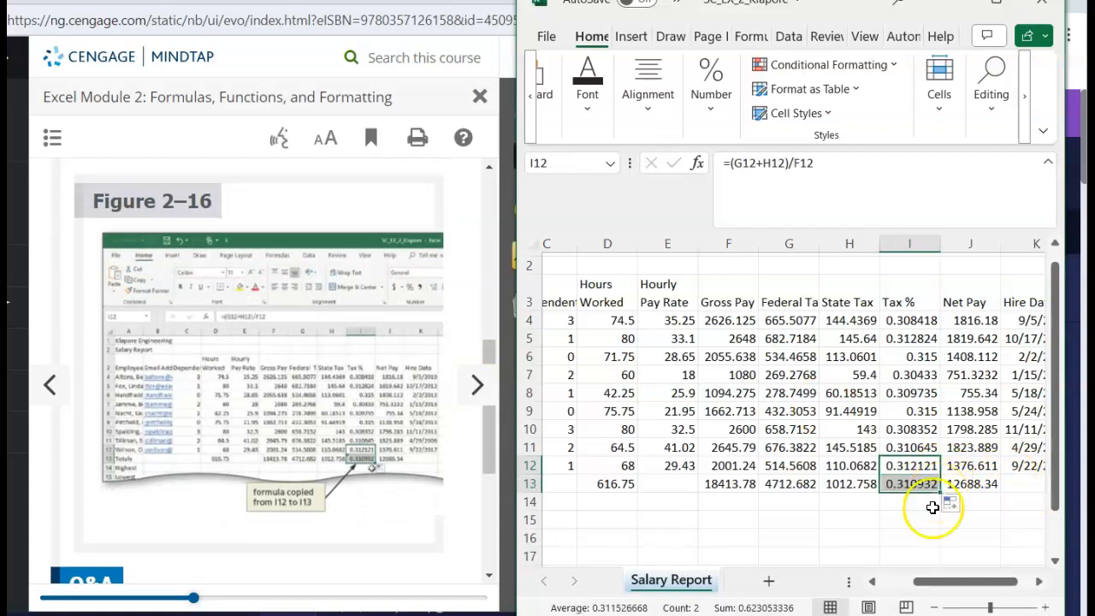
- Read on in the course text through the function entry methods to the instructions for the maximum in cell C14
{"action": "scroll", "coordinate": [384, 494], "scroll_direction": "down", "scroll_amount": 3}
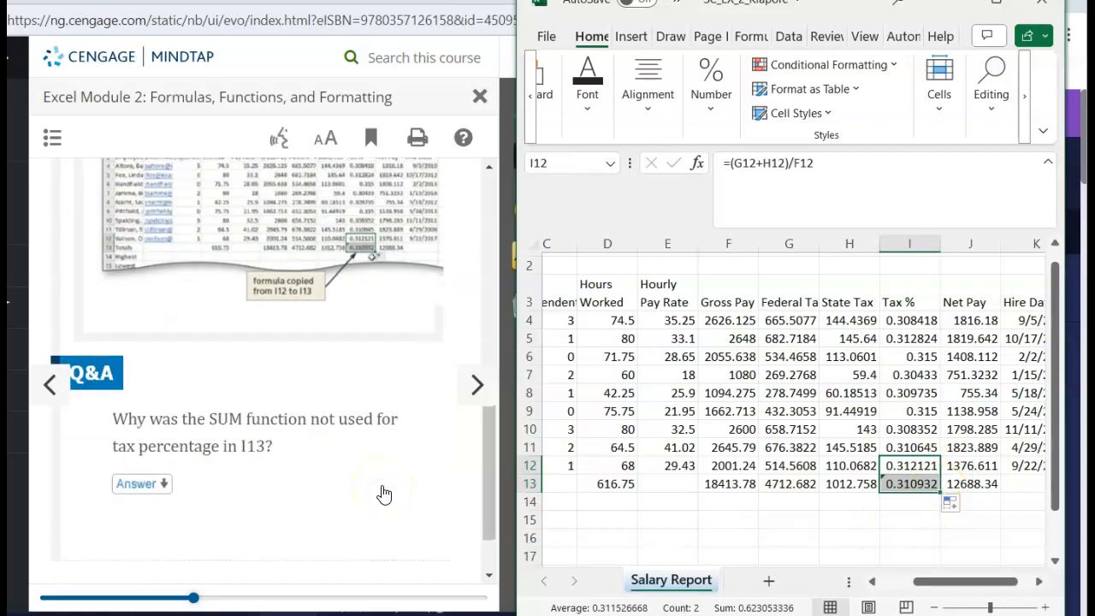
{"action": "scroll", "coordinate": [384, 494], "scroll_direction": "up", "scroll_amount": 2}
{"action": "scroll", "coordinate": [384, 494], "scroll_direction": "up", "scroll_amount": 2}
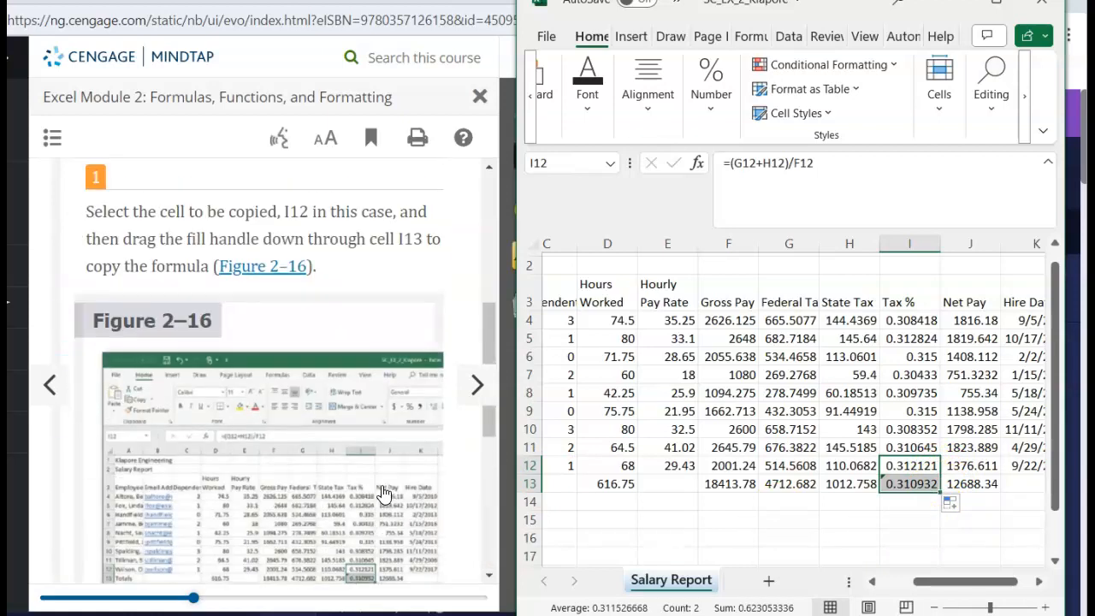
{"action": "left_click", "coordinate": [473, 383]}
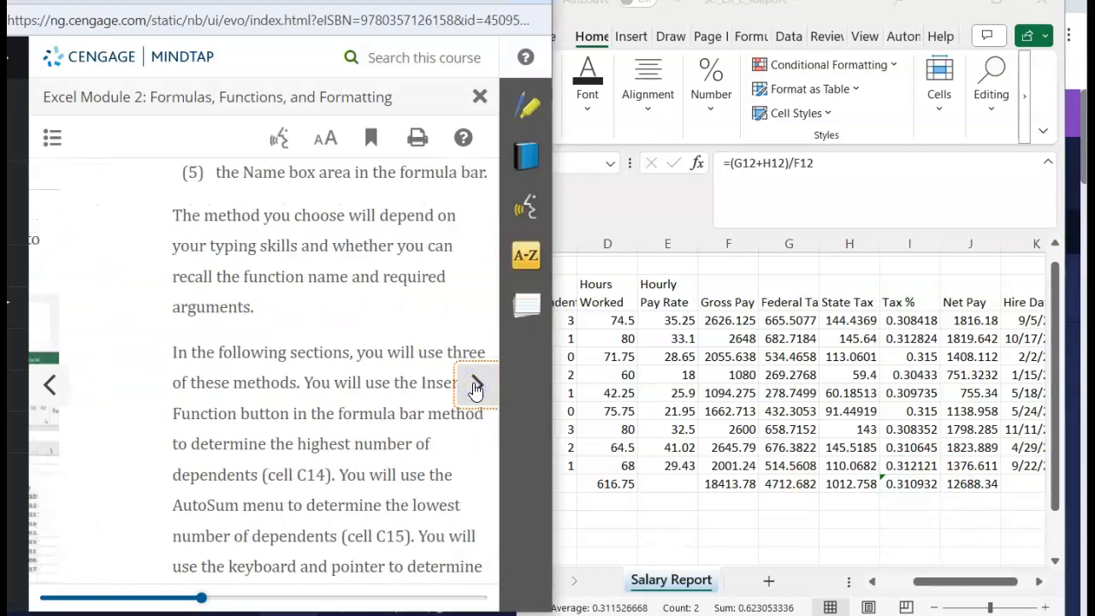
{"action": "scroll", "coordinate": [374, 415], "scroll_direction": "up", "scroll_amount": 8}
{"action": "scroll", "coordinate": [360, 428], "scroll_direction": "down", "scroll_amount": 3}
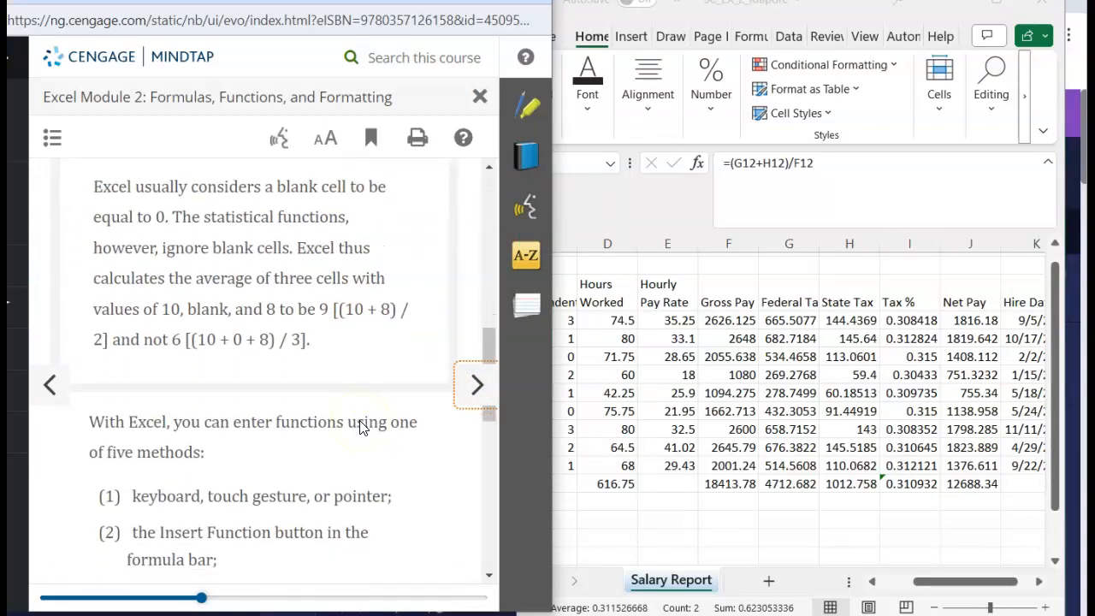
{"action": "scroll", "coordinate": [362, 425], "scroll_direction": "down", "scroll_amount": 8}
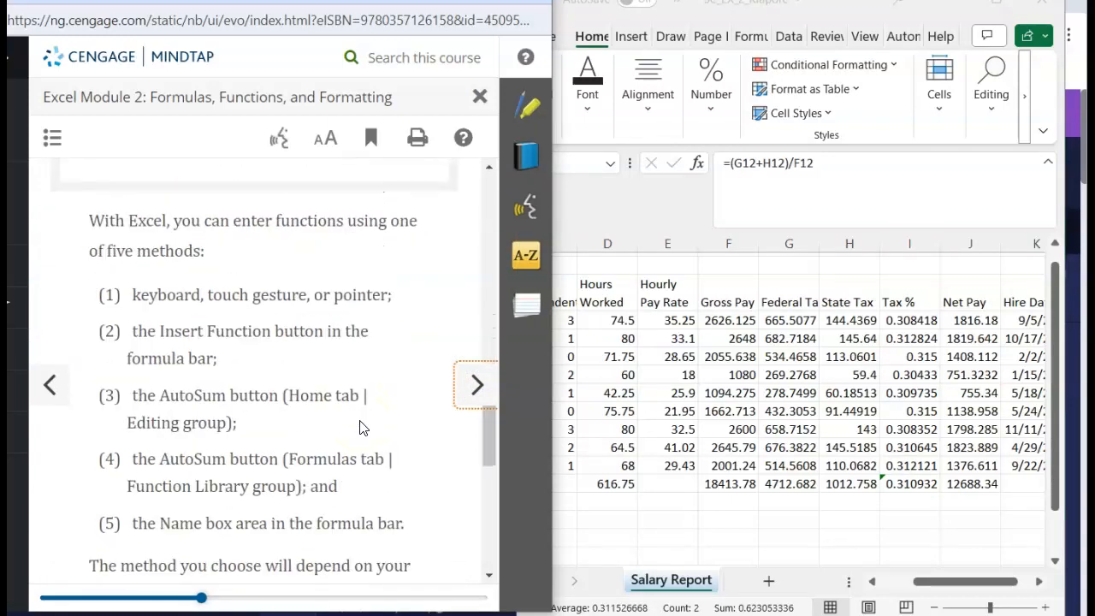
{"action": "left_click", "coordinate": [464, 393]}
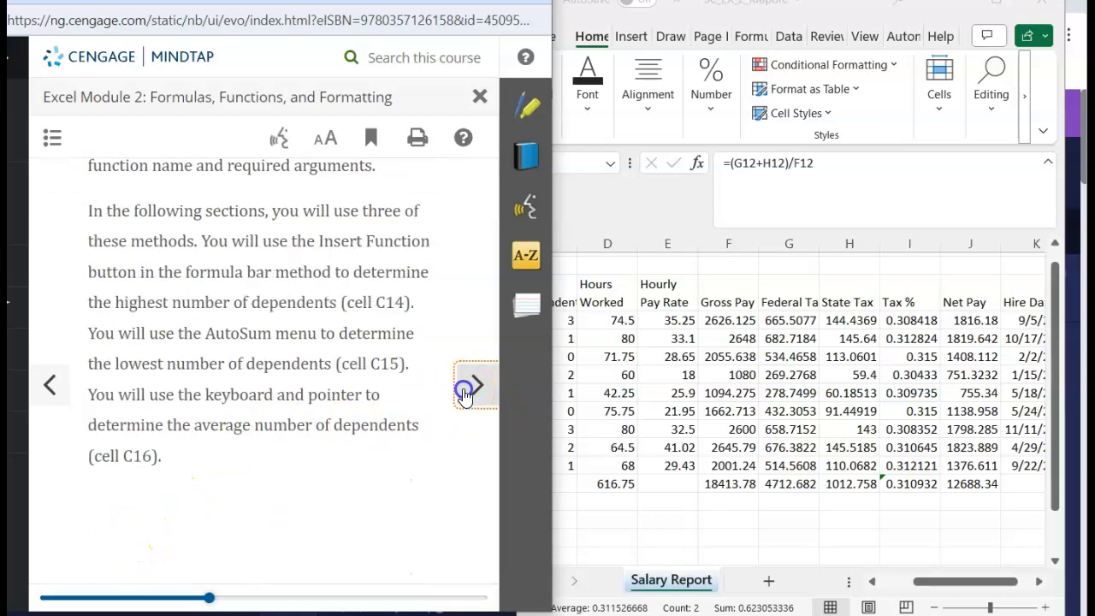
{"action": "scroll", "coordinate": [254, 433], "scroll_direction": "down", "scroll_amount": 4}
{"action": "scroll", "coordinate": [254, 434], "scroll_direction": "down", "scroll_amount": 7}
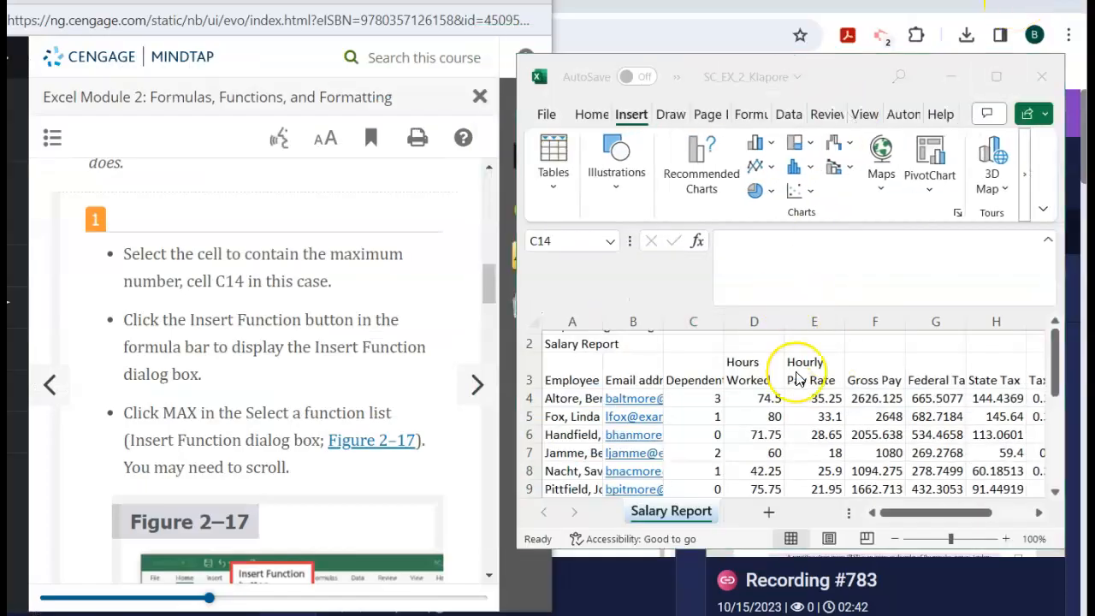
{"action": "scroll", "coordinate": [796, 379], "scroll_direction": "down", "scroll_amount": 6}
{"action": "scroll", "coordinate": [795, 378], "scroll_direction": "up", "scroll_amount": 4}
{"action": "scroll", "coordinate": [795, 379], "scroll_direction": "down", "scroll_amount": 1}
{"action": "scroll", "coordinate": [795, 379], "scroll_direction": "down", "scroll_amount": 1}
{"action": "left_click", "coordinate": [693, 431]}
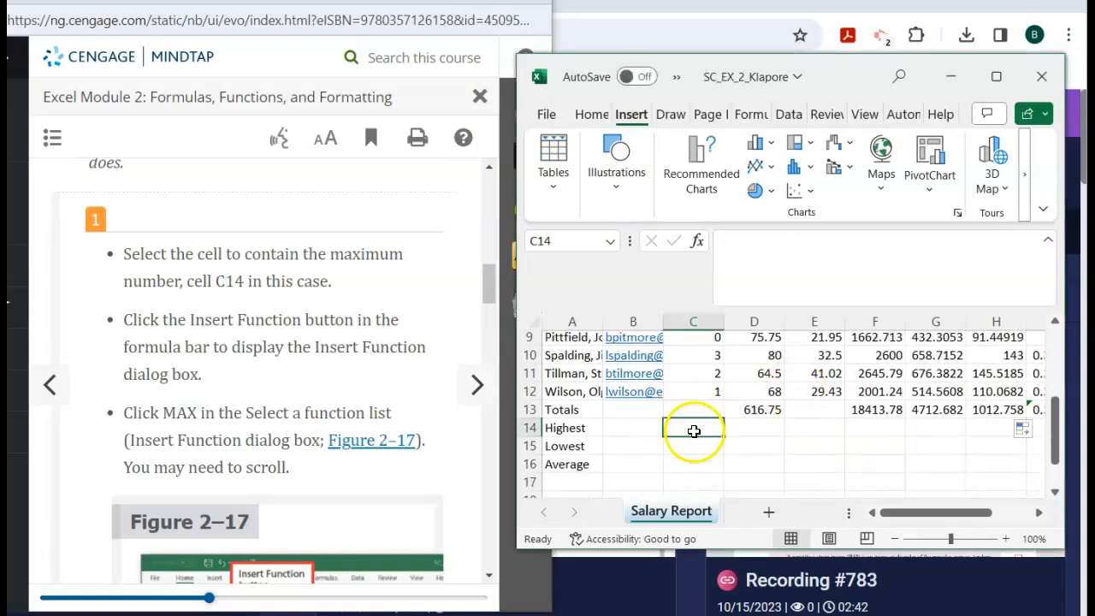
{"action": "left_click", "coordinate": [696, 242]}
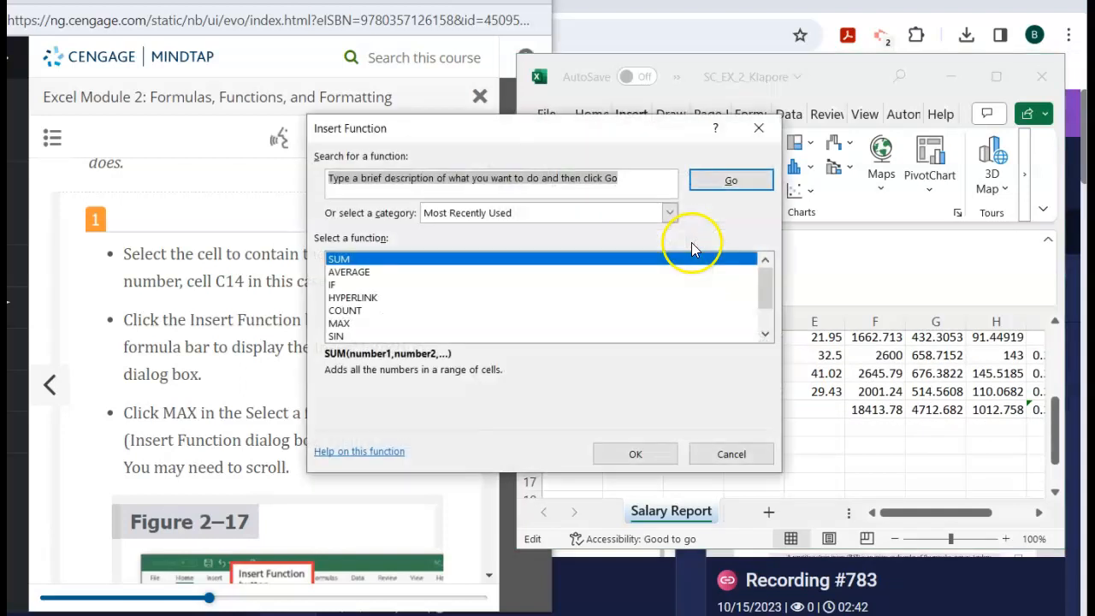
{"action": "left_click", "coordinate": [352, 324]}
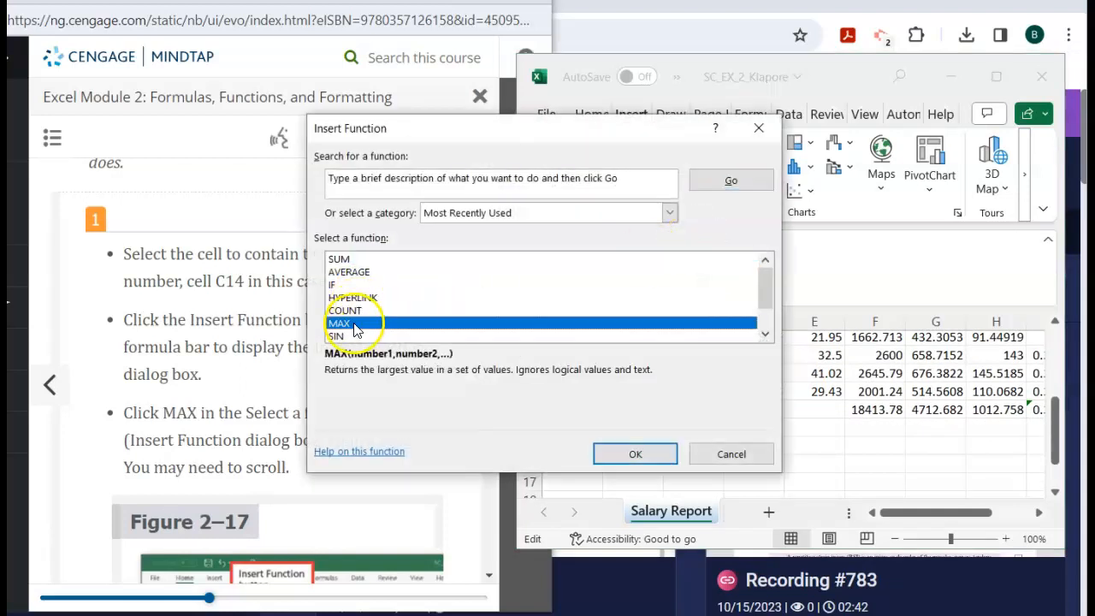
{"action": "left_click", "coordinate": [655, 453]}
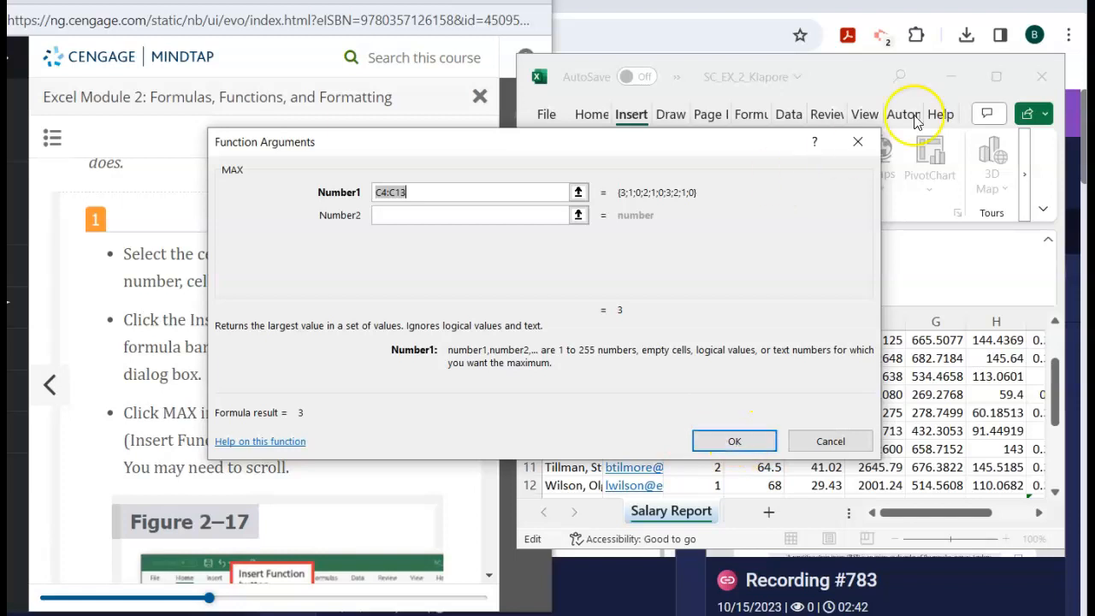
{"action": "left_click", "coordinate": [858, 141]}
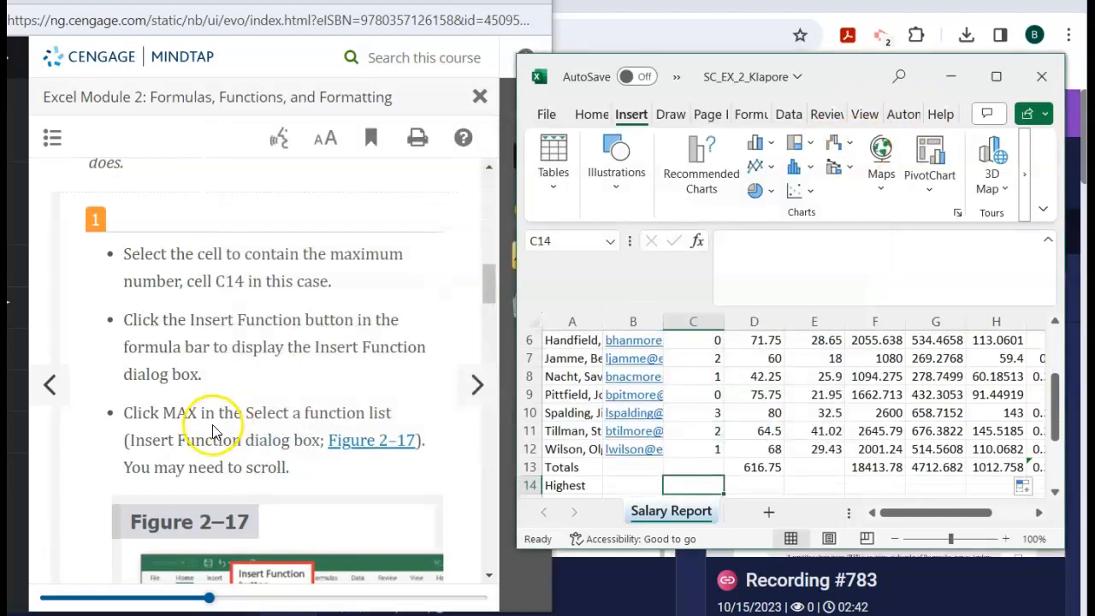
- Read the course steps for the maximum and insert the MAX function in cell C14 with C4:C12 as its Number1 argument
{"action": "scroll", "coordinate": [213, 431], "scroll_direction": "down", "scroll_amount": 1}
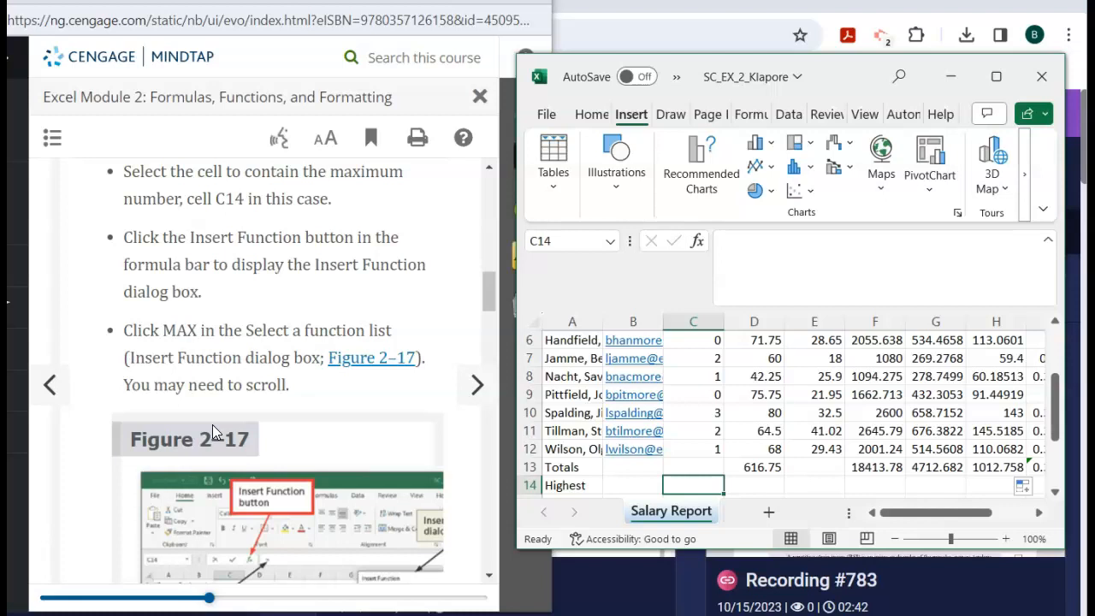
{"action": "scroll", "coordinate": [212, 424], "scroll_direction": "down", "scroll_amount": 2}
{"action": "scroll", "coordinate": [212, 424], "scroll_direction": "down", "scroll_amount": 8}
{"action": "scroll", "coordinate": [213, 432], "scroll_direction": "down", "scroll_amount": 3}
{"action": "scroll", "coordinate": [213, 432], "scroll_direction": "down", "scroll_amount": 1}
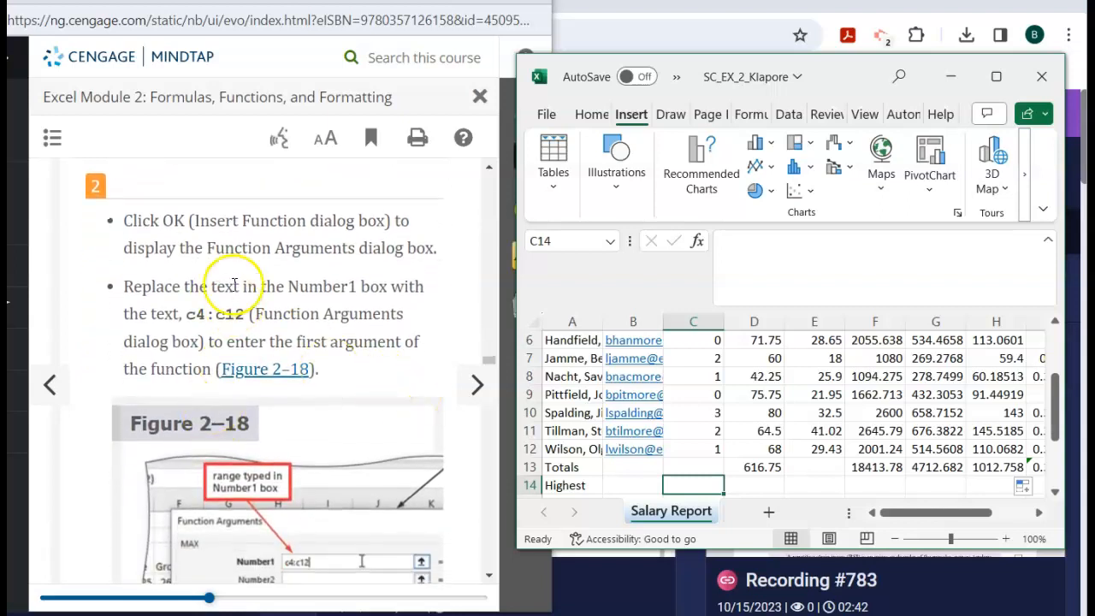
{"action": "left_click", "coordinate": [698, 242]}
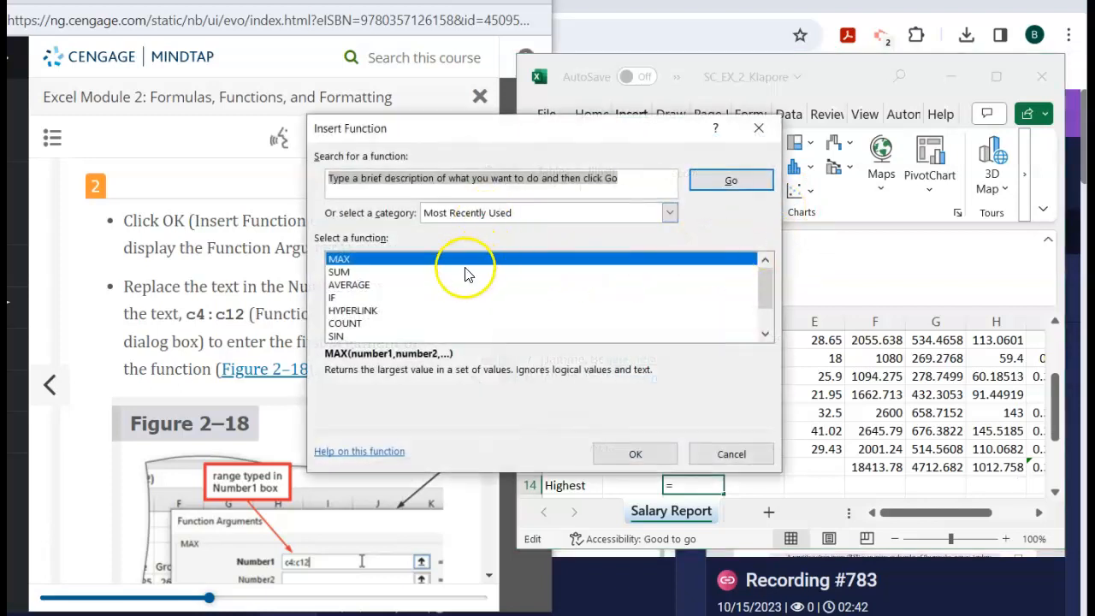
{"action": "left_click", "coordinate": [635, 454]}
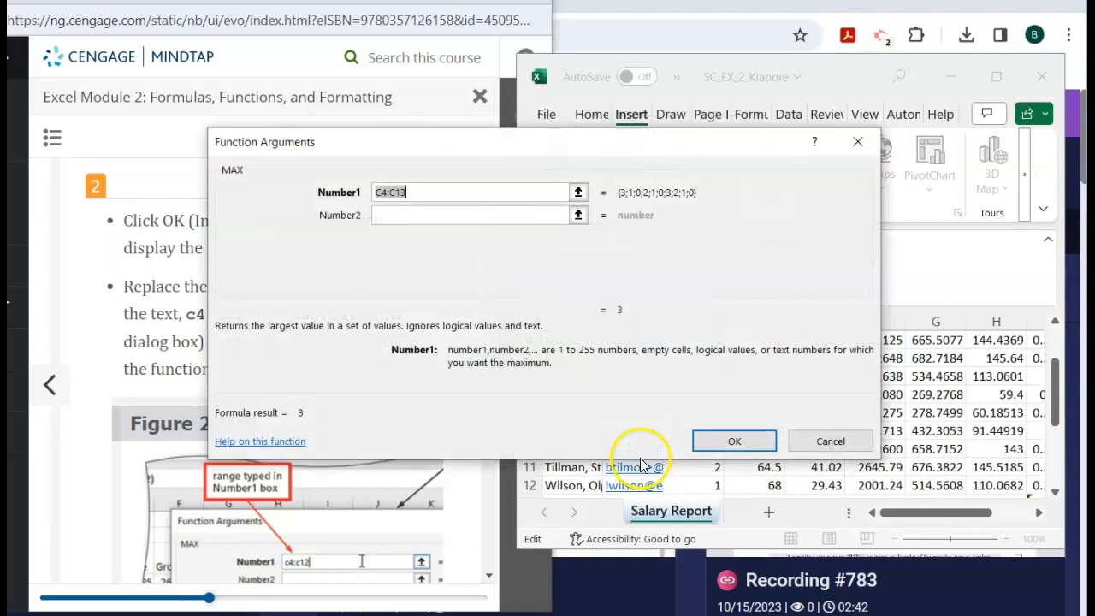
{"action": "left_click_drag", "start_coordinate": [458, 171], "coordinate": [565, 57]}
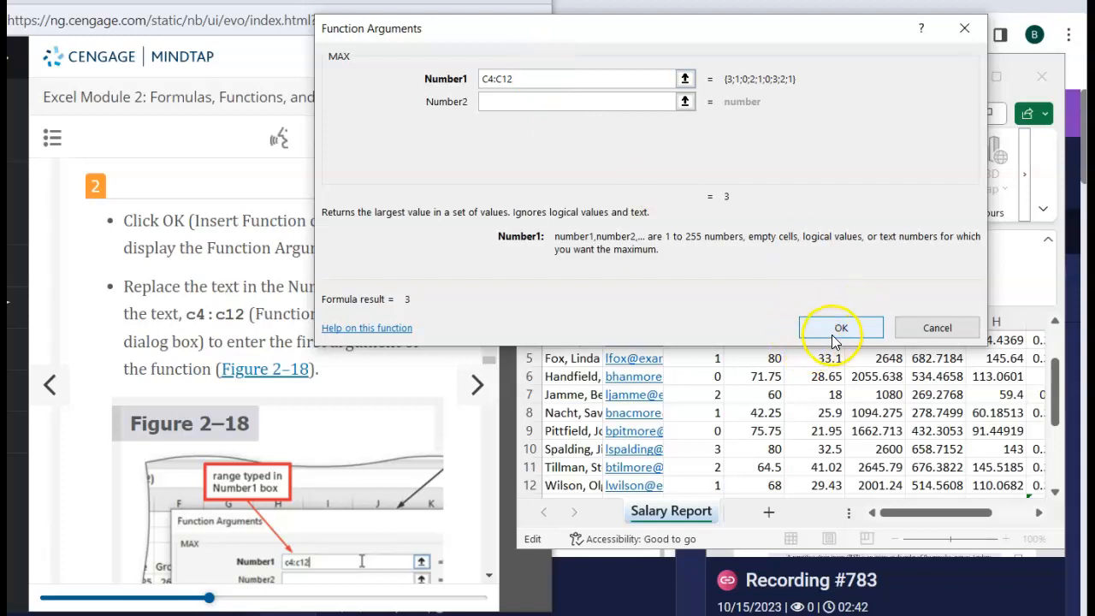
{"action": "left_click_drag", "start_coordinate": [362, 32], "coordinate": [374, 0]}
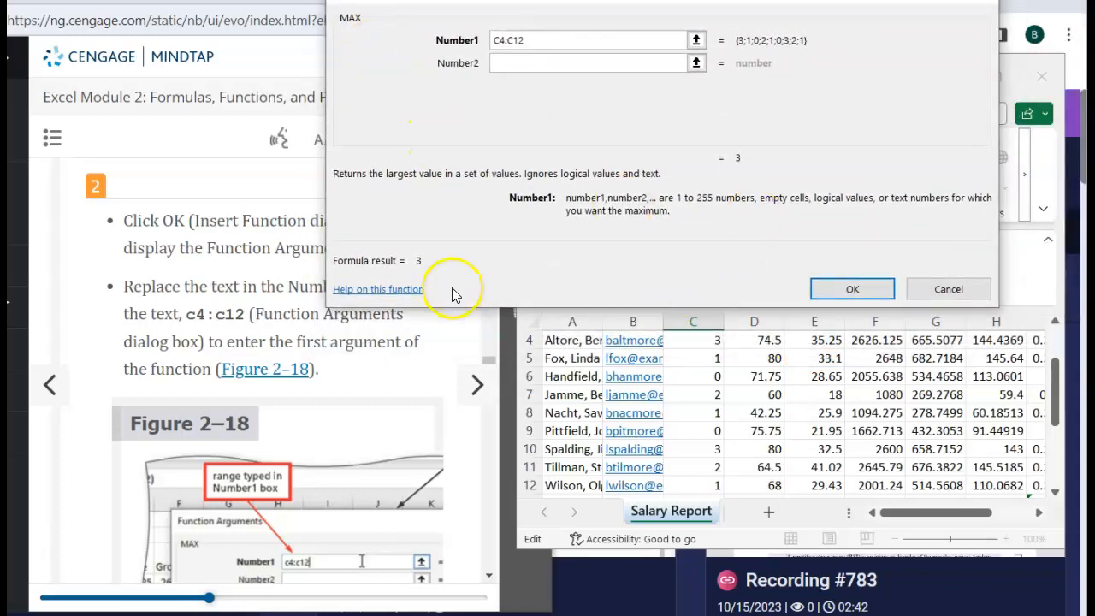
- Look at the enlarged Figure 2–18, read on to the instructions of step 3, and confirm the MAX function for cell C14
{"action": "left_click", "coordinate": [216, 488]}
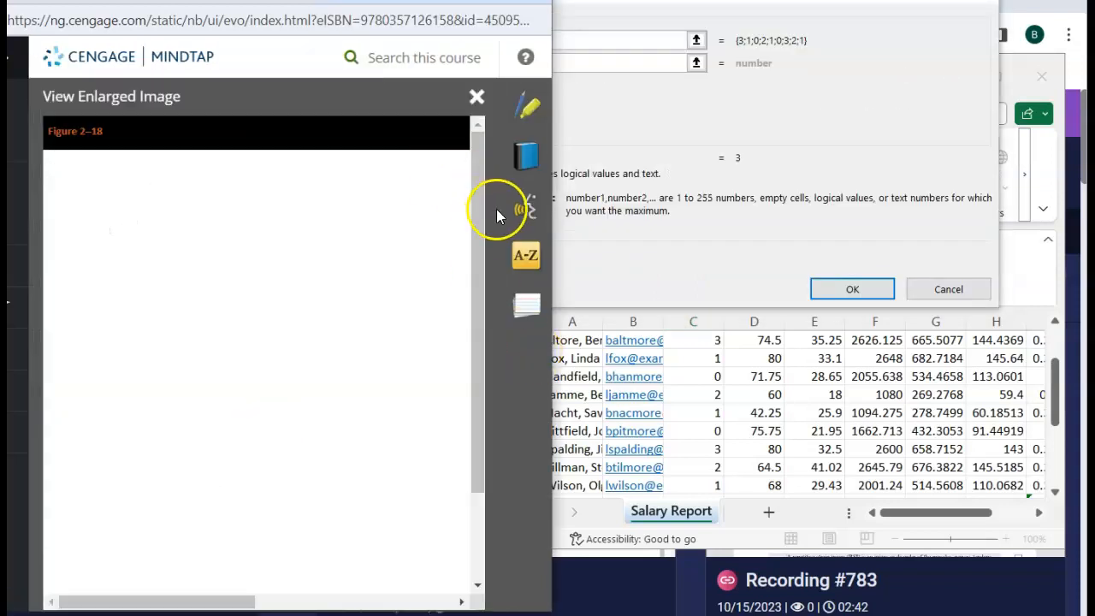
{"action": "left_click", "coordinate": [477, 97]}
{"action": "scroll", "coordinate": [370, 492], "scroll_direction": "down", "scroll_amount": 10}
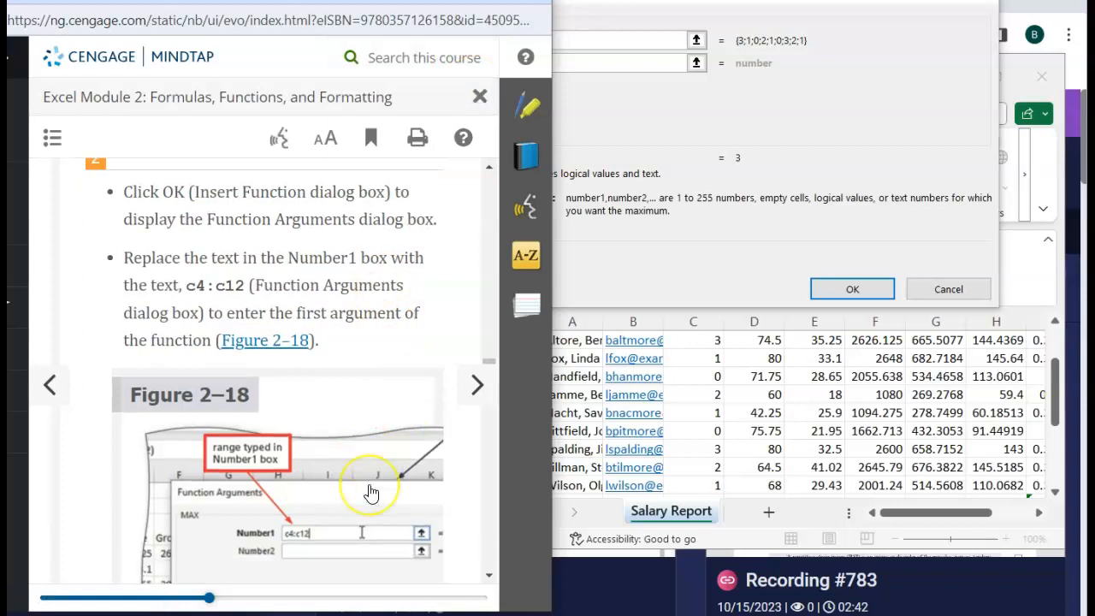
{"action": "scroll", "coordinate": [370, 492], "scroll_direction": "down", "scroll_amount": 3}
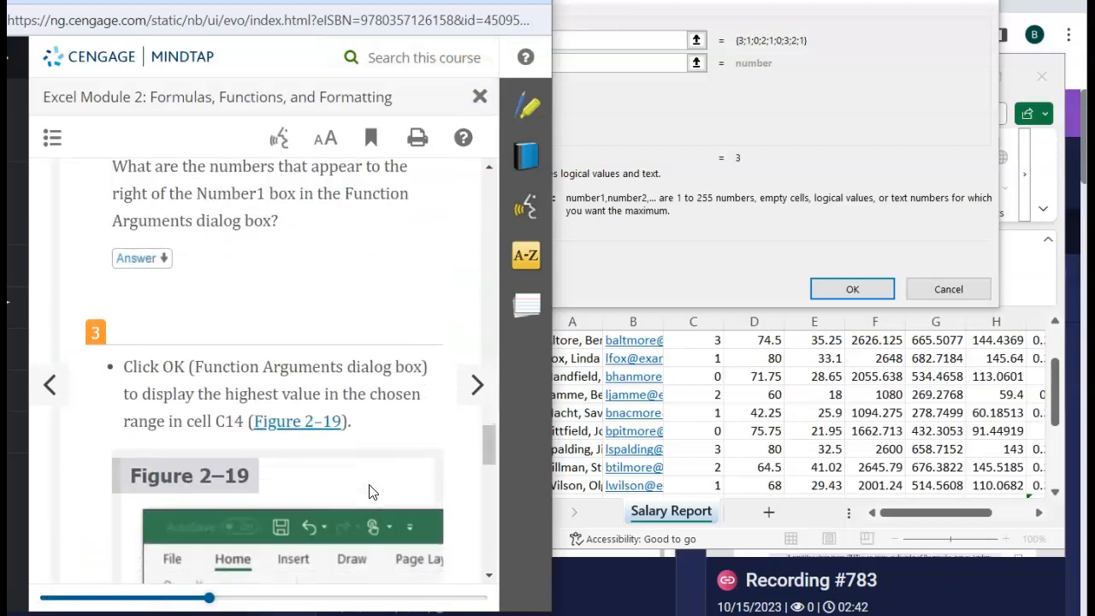
{"action": "left_click", "coordinate": [868, 291]}
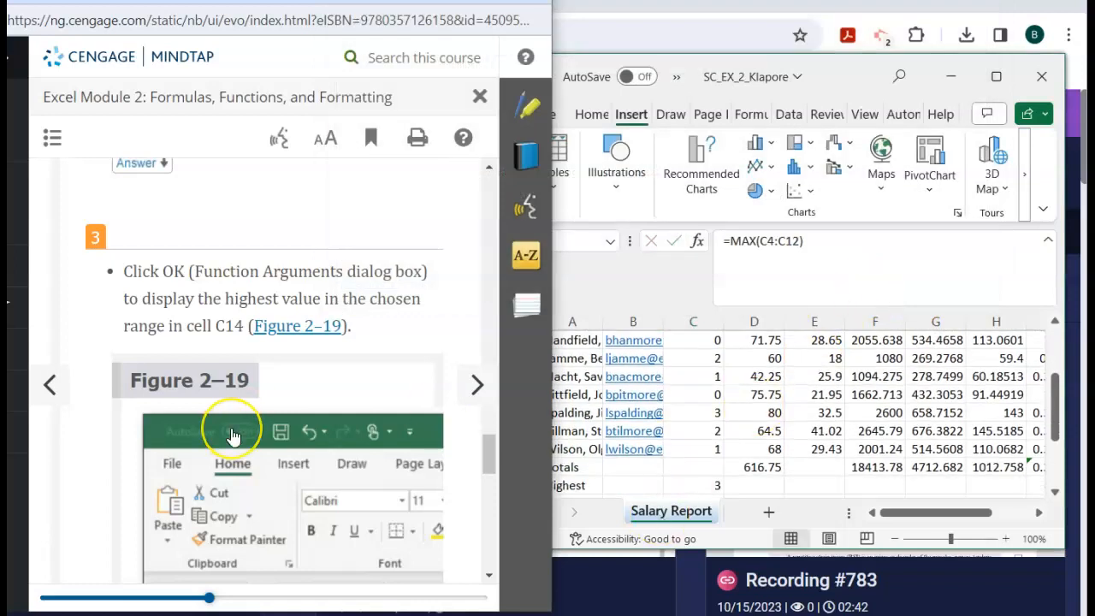
- Compare the Highest value in cell C14 with Figure 2–19 and read on to the AutoSum instructions for cell C15
{"action": "scroll", "coordinate": [232, 436], "scroll_direction": "down", "scroll_amount": 15}
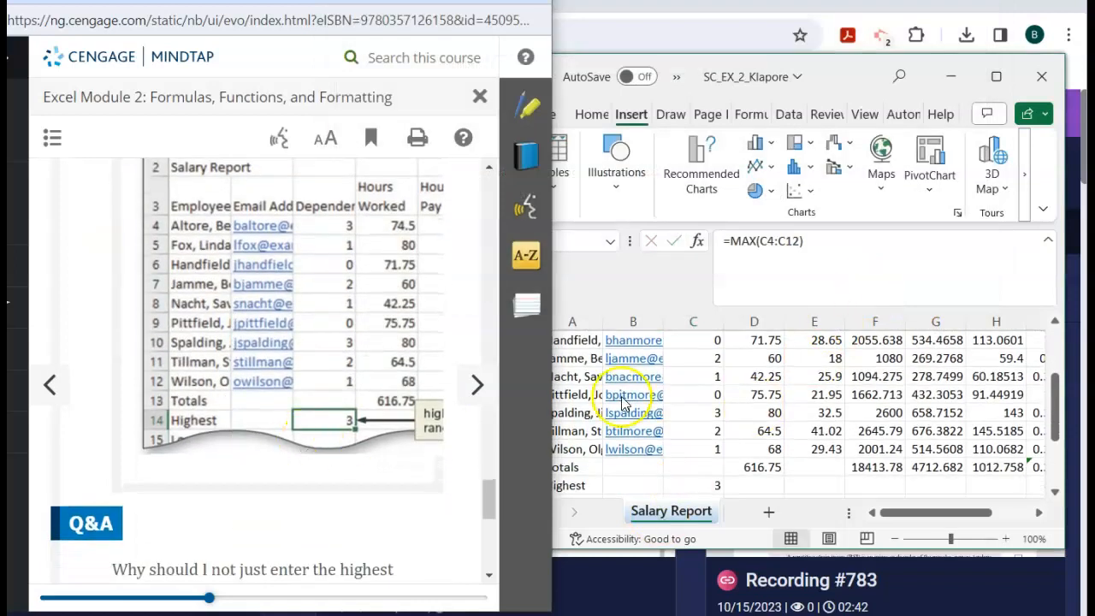
{"action": "scroll", "coordinate": [218, 422], "scroll_direction": "down", "scroll_amount": 5}
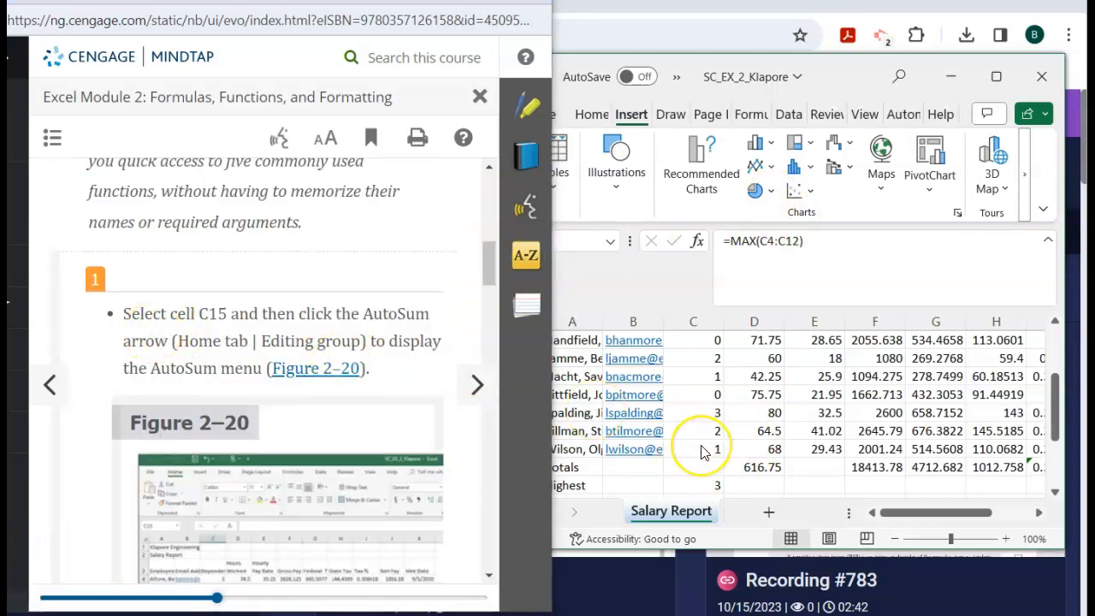
{"action": "scroll", "coordinate": [702, 449], "scroll_direction": "down", "scroll_amount": 2}
{"action": "scroll", "coordinate": [701, 452], "scroll_direction": "down", "scroll_amount": 1}
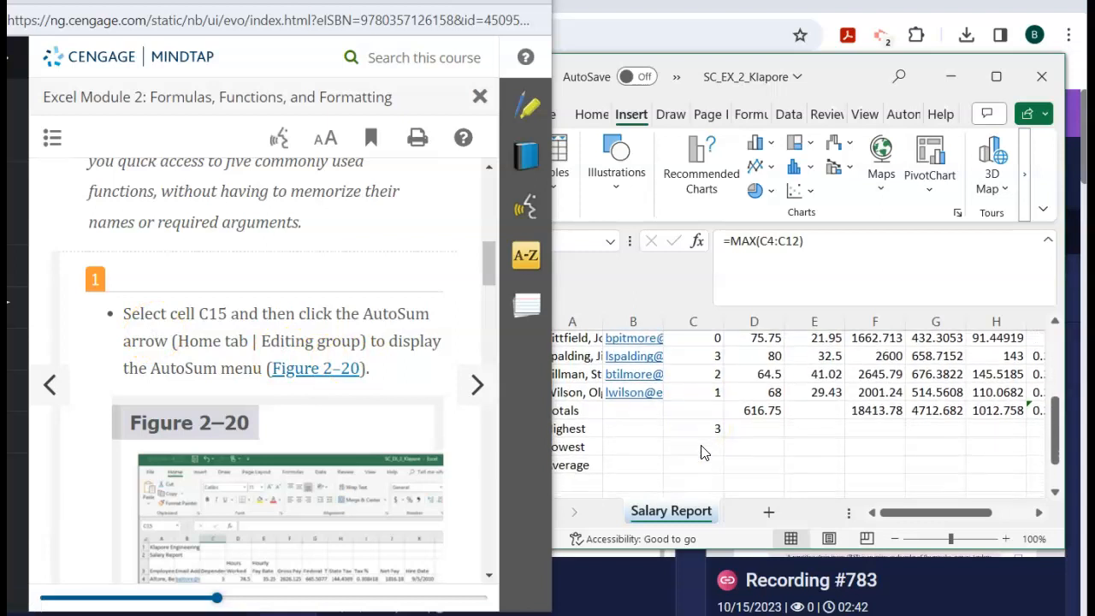
- Start the Min function from AutoSum in cell C15 of the Lowest row, as instructed at Figure 2–20
{"action": "left_click", "coordinate": [702, 466]}
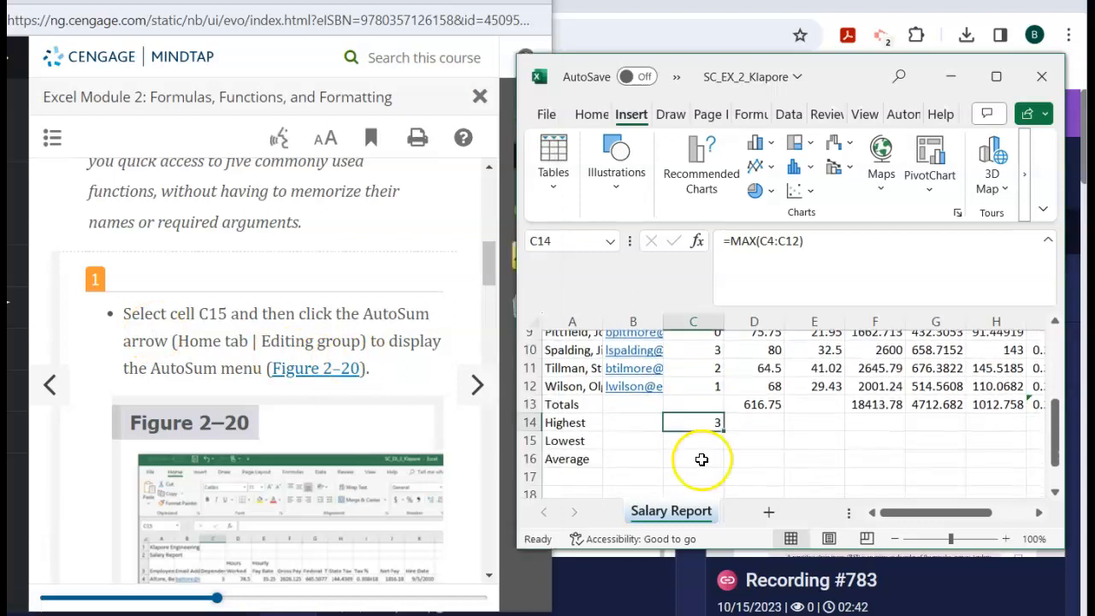
{"action": "left_click", "coordinate": [703, 439]}
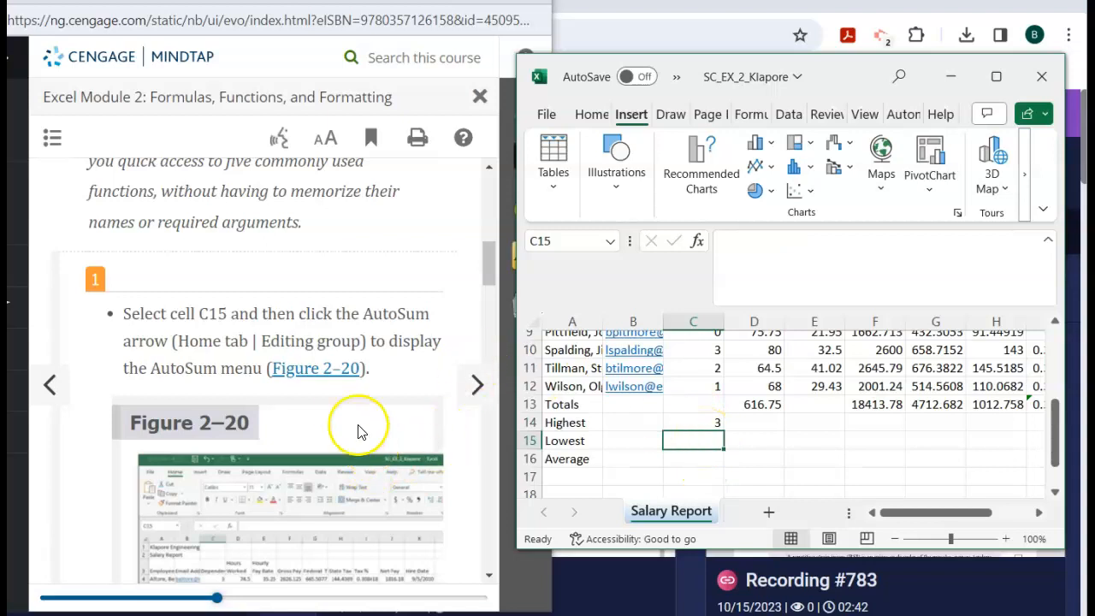
{"action": "scroll", "coordinate": [346, 425], "scroll_direction": "up", "scroll_amount": 1}
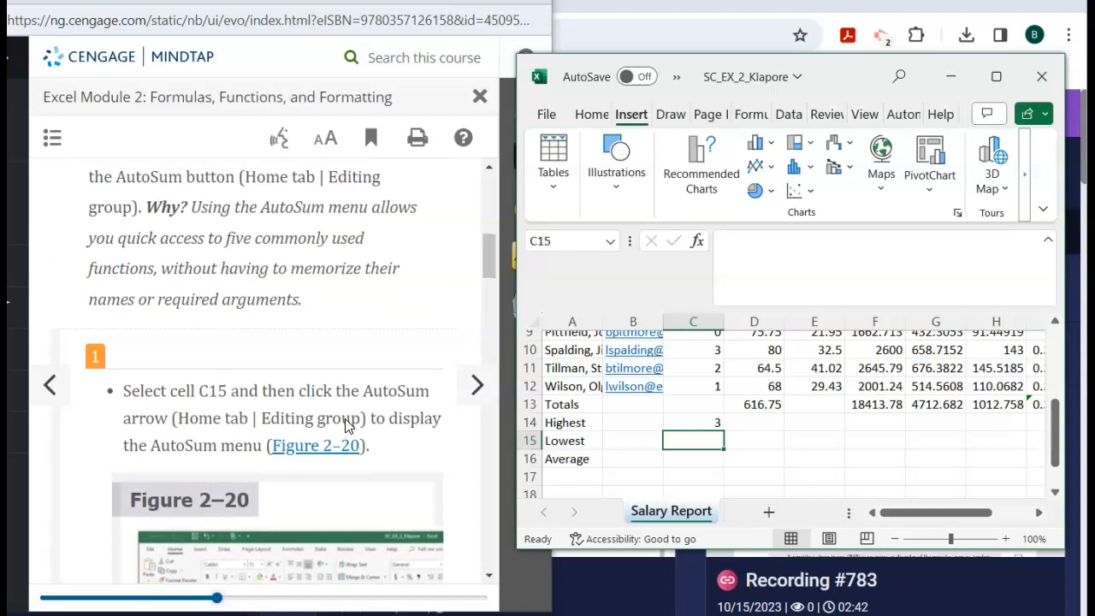
{"action": "scroll", "coordinate": [345, 425], "scroll_direction": "down", "scroll_amount": 3}
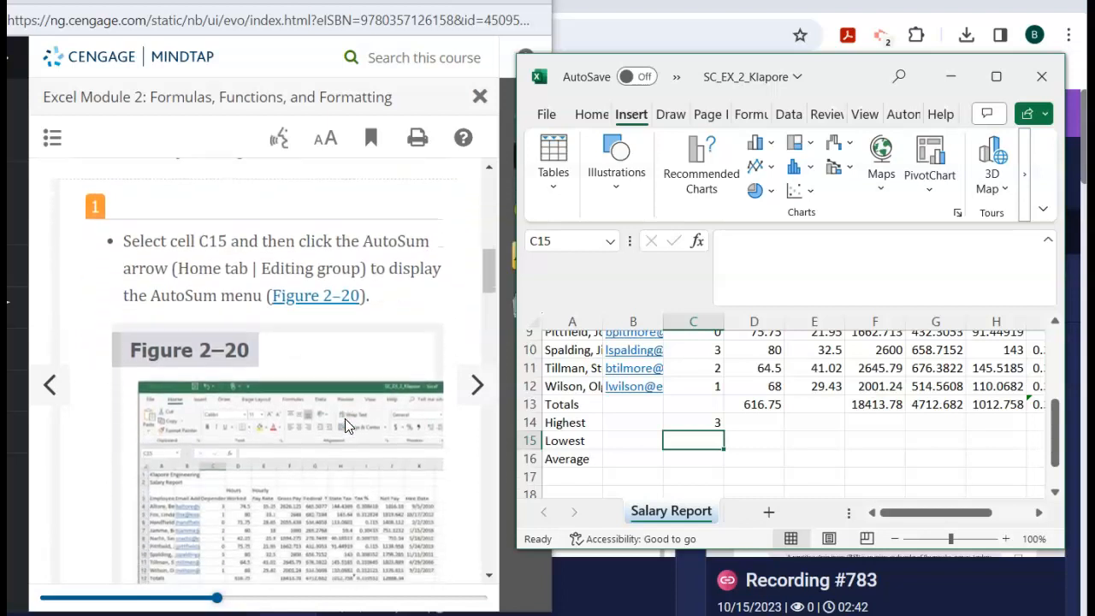
{"action": "scroll", "coordinate": [344, 418], "scroll_direction": "down", "scroll_amount": 1}
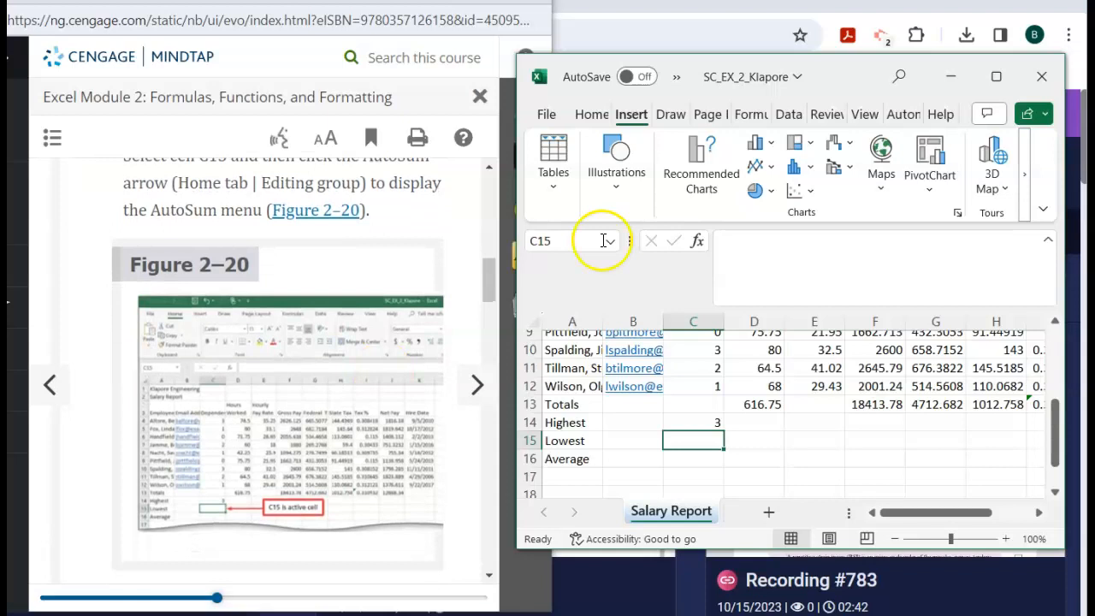
{"action": "left_click", "coordinate": [576, 111]}
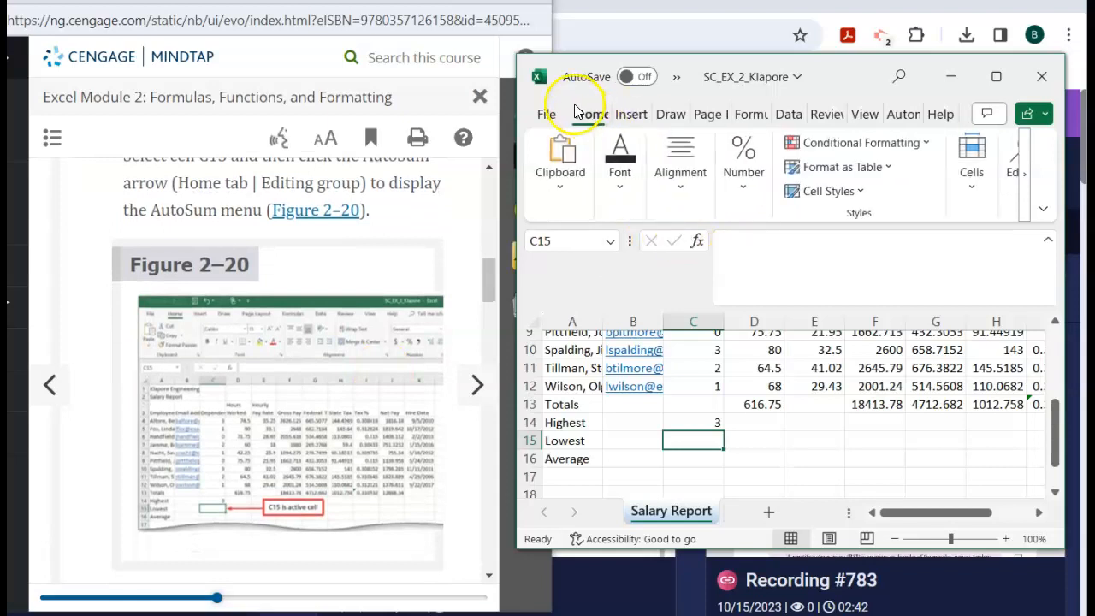
{"action": "left_click", "coordinate": [1026, 204]}
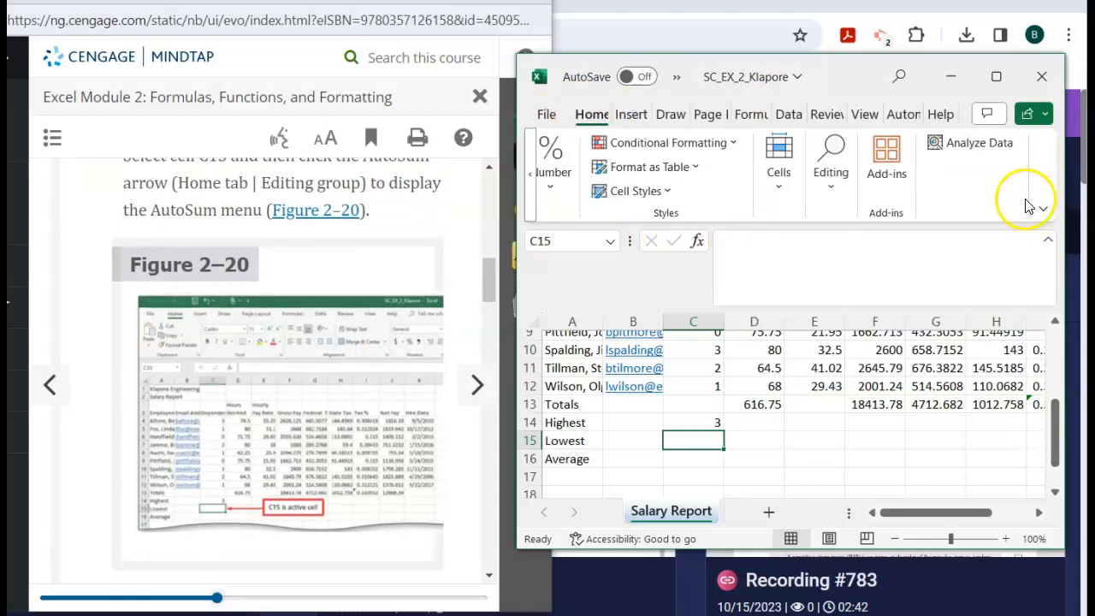
{"action": "left_click", "coordinate": [826, 197]}
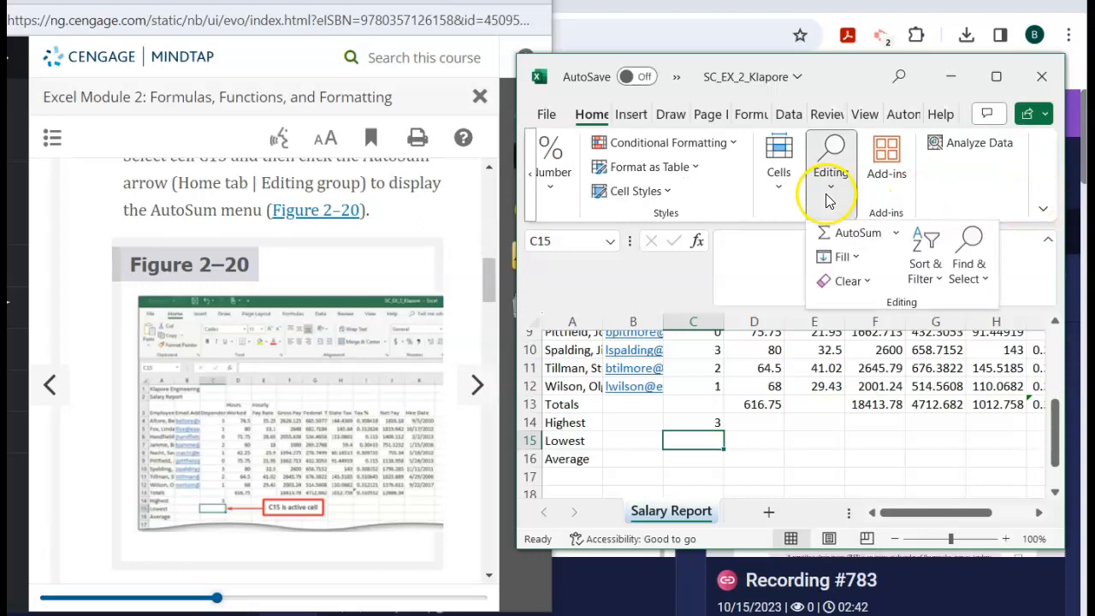
{"action": "left_click", "coordinate": [894, 235]}
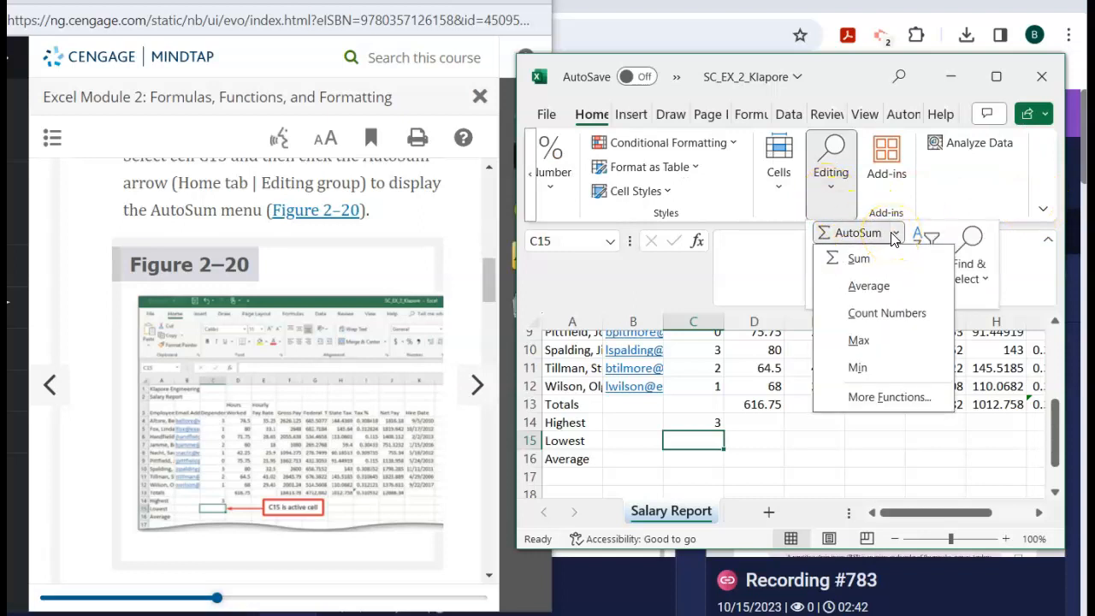
{"action": "left_click", "coordinate": [862, 368]}
- Following the course text, replace the MIN range in cell C15 with C4:C12 and enter the formula
{"action": "scroll", "coordinate": [393, 469], "scroll_direction": "down", "scroll_amount": 2}
{"action": "scroll", "coordinate": [390, 402], "scroll_direction": "down", "scroll_amount": 4}
{"action": "scroll", "coordinate": [383, 395], "scroll_direction": "down", "scroll_amount": 3}
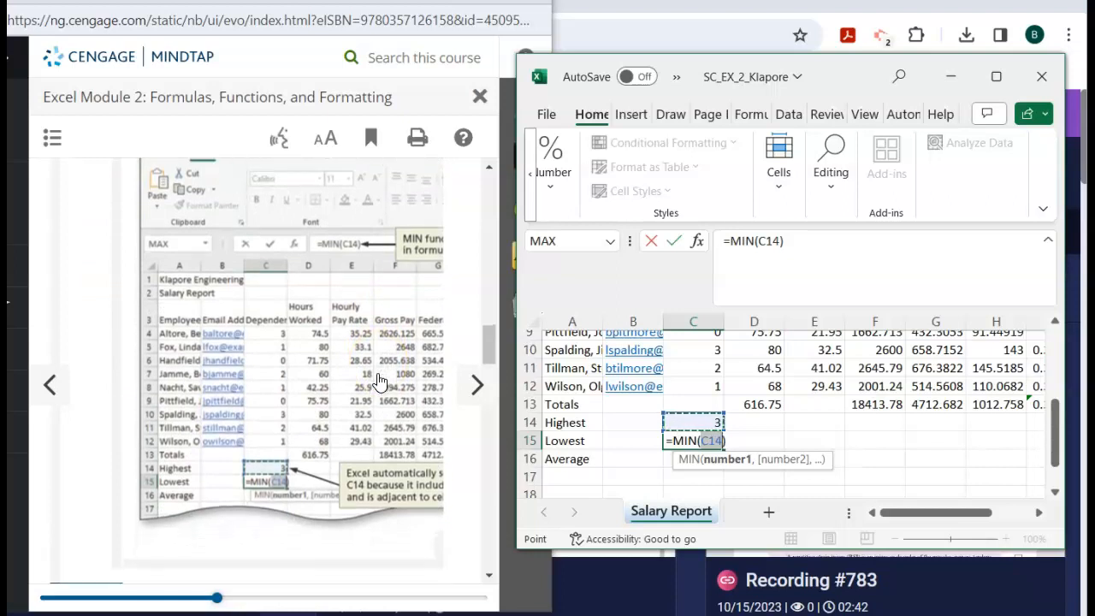
{"action": "scroll", "coordinate": [378, 381], "scroll_direction": "down", "scroll_amount": 5}
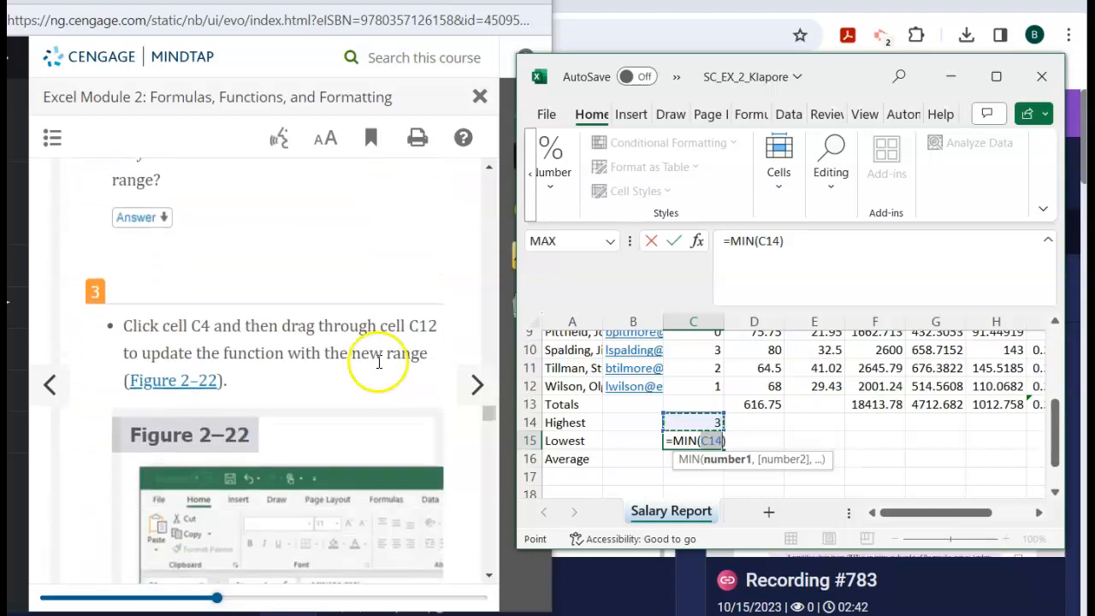
{"action": "scroll", "coordinate": [394, 357], "scroll_direction": "down", "scroll_amount": 1}
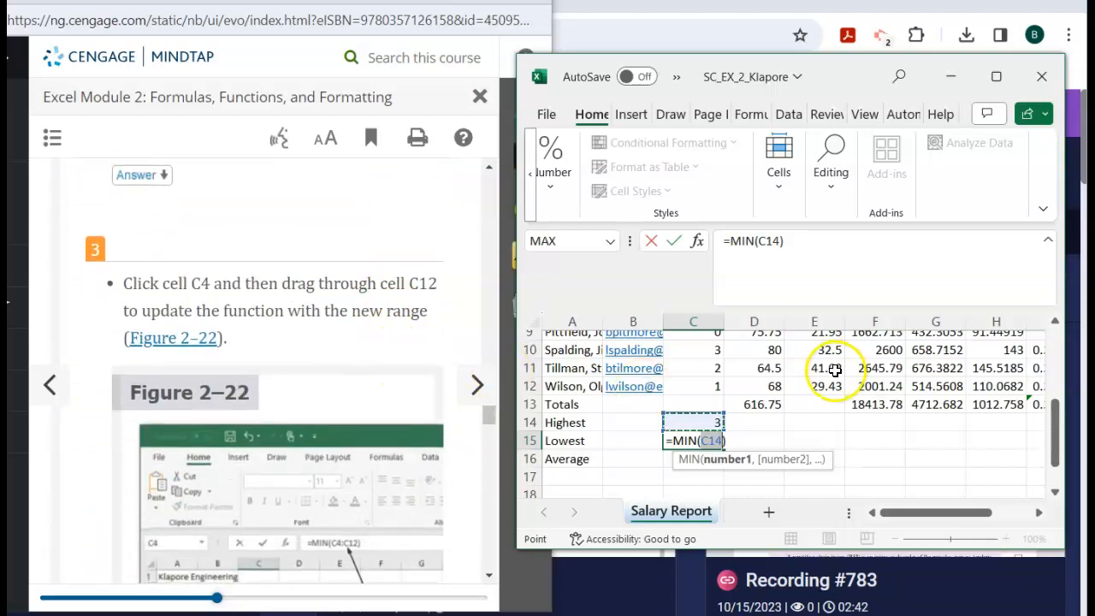
{"action": "scroll", "coordinate": [835, 370], "scroll_direction": "up", "scroll_amount": 2}
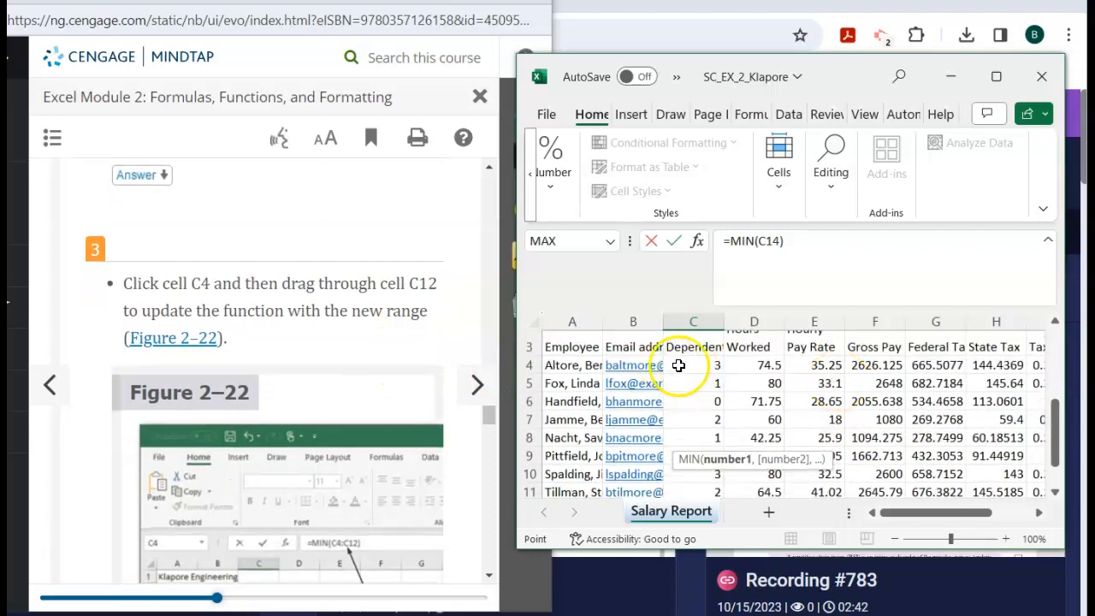
{"action": "mouse_move", "coordinate": [692, 368]}
{"action": "left_mouse_down"}
{"action": "mouse_move", "coordinate": [723, 483]}
{"action": "mouse_move", "coordinate": [714, 513]}
{"action": "mouse_move", "coordinate": [686, 435]}
{"action": "mouse_move", "coordinate": [691, 389]}
{"action": "left_mouse_up"}
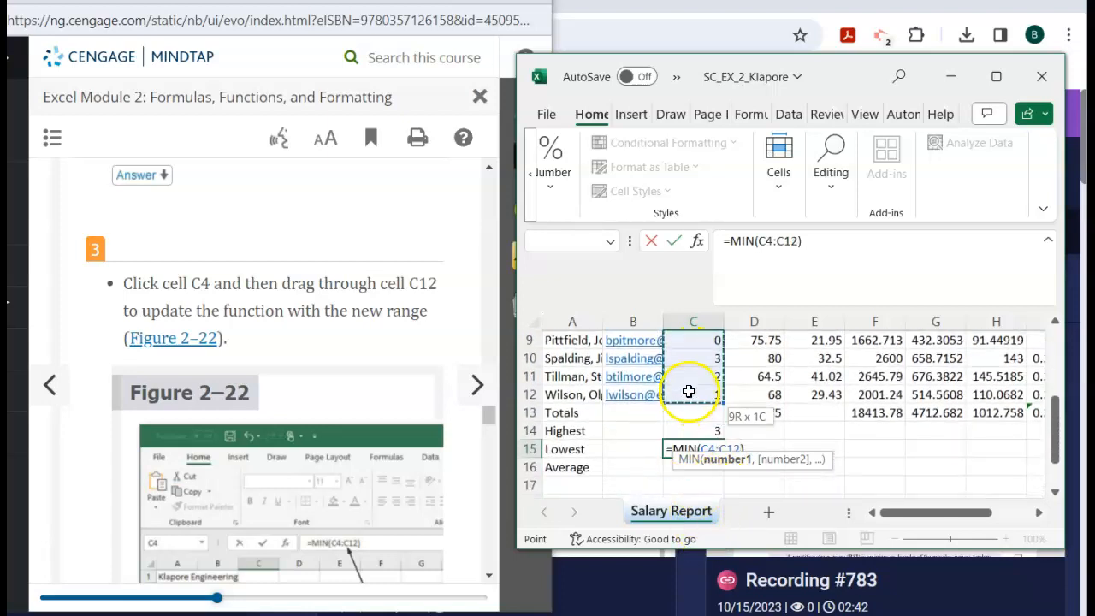
{"action": "scroll", "coordinate": [267, 544], "scroll_direction": "down", "scroll_amount": 1}
{"action": "scroll", "coordinate": [267, 545], "scroll_direction": "down", "scroll_amount": 5}
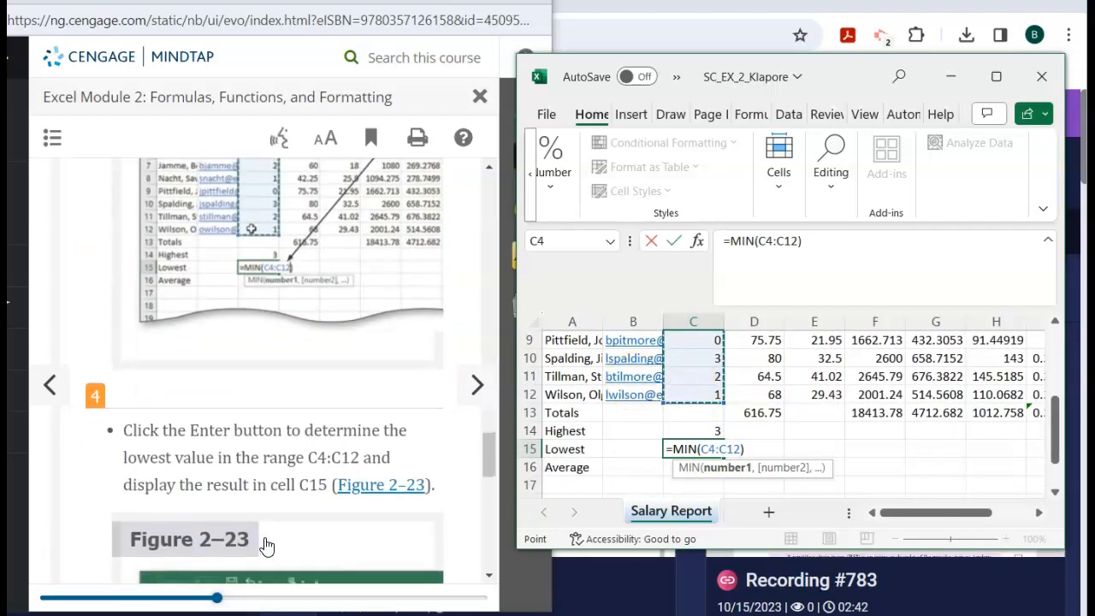
{"action": "key", "text": "Return"}
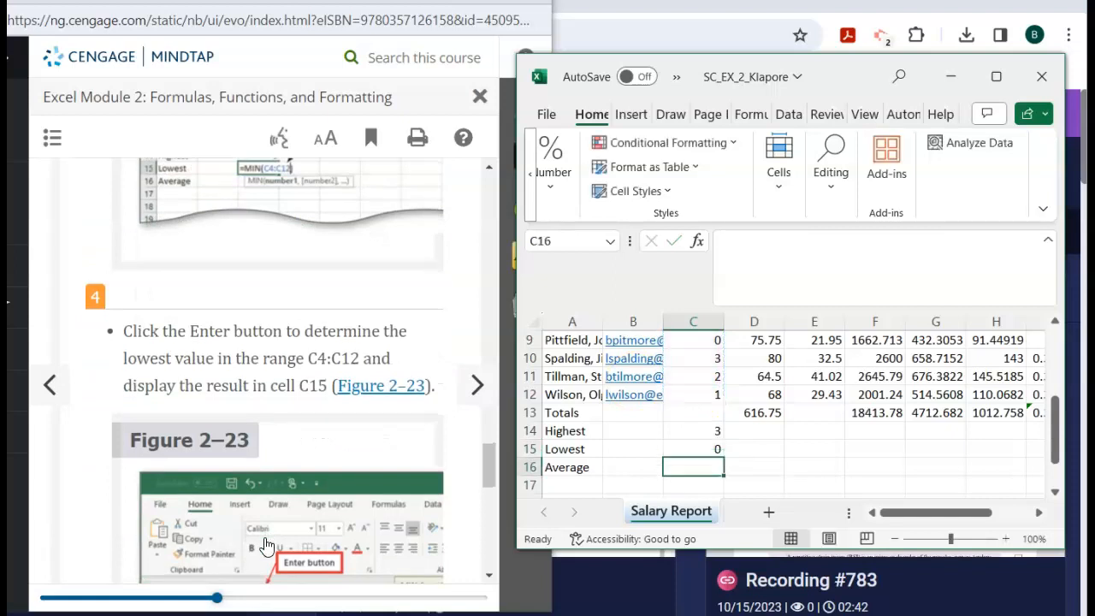
- Read past Figure 2–23 to the AVERAGE instructions and start the AVERAGE function in cell C16 from the suggestions for =av
{"action": "scroll", "coordinate": [267, 544], "scroll_direction": "down", "scroll_amount": 2}
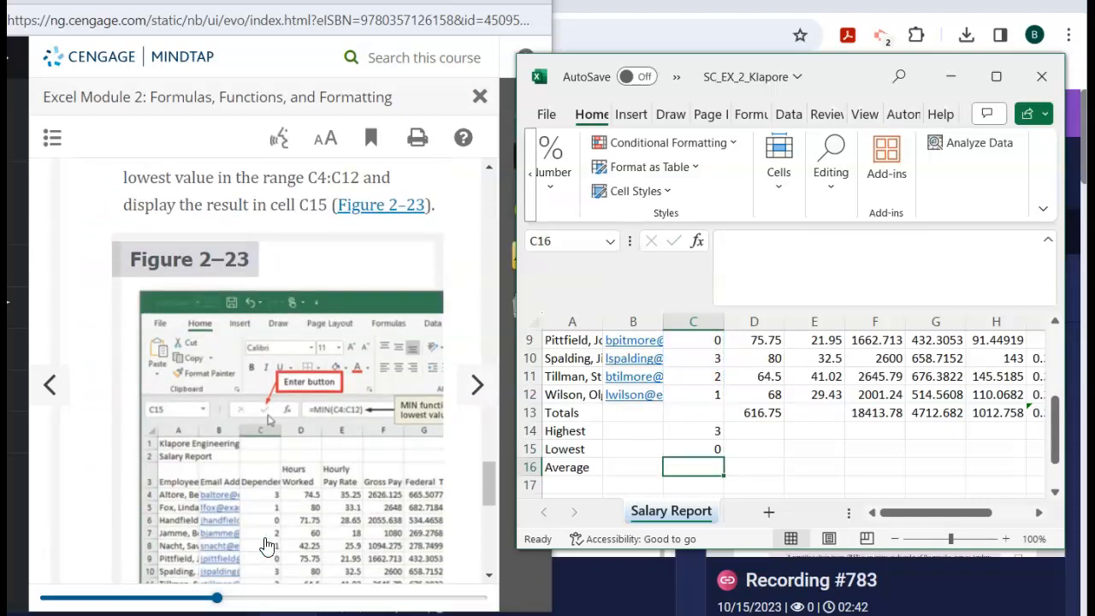
{"action": "scroll", "coordinate": [267, 544], "scroll_direction": "down", "scroll_amount": 2}
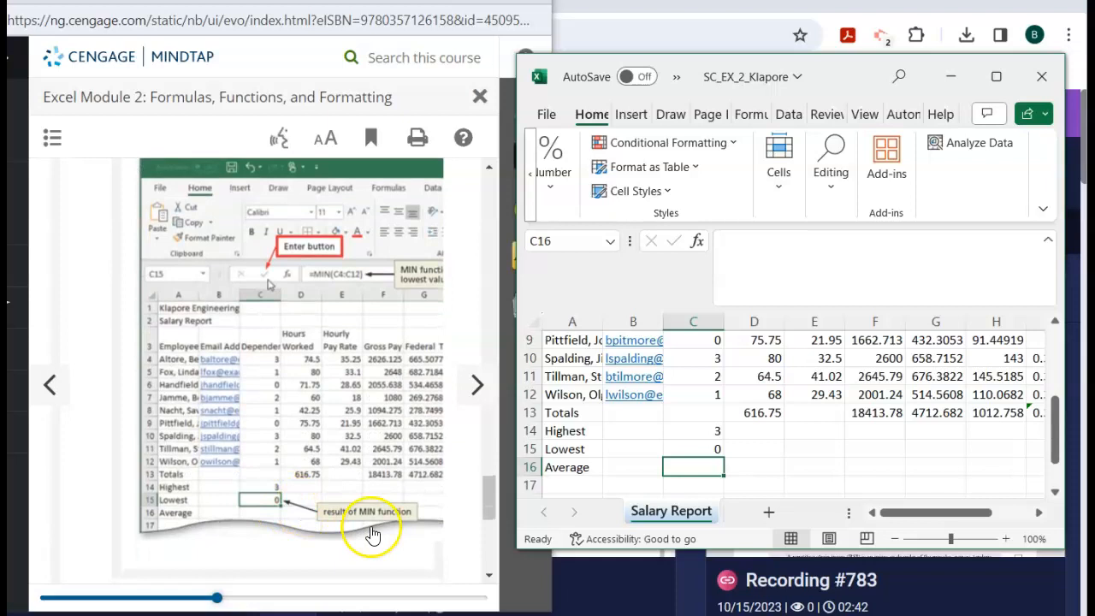
{"action": "scroll", "coordinate": [372, 535], "scroll_direction": "down", "scroll_amount": 4}
{"action": "scroll", "coordinate": [342, 384], "scroll_direction": "down", "scroll_amount": 2}
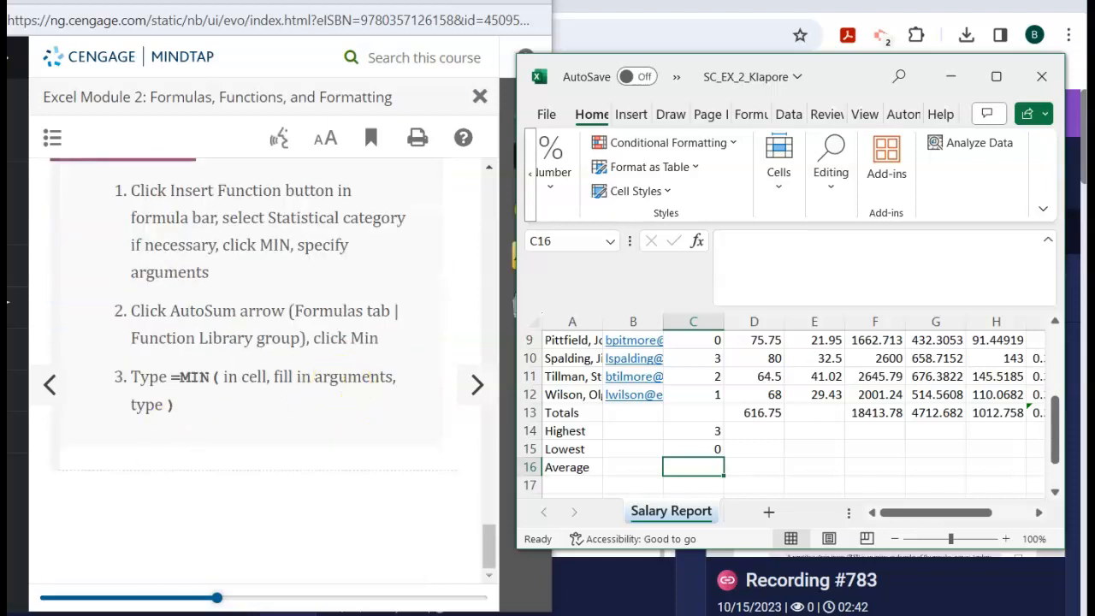
{"action": "left_click", "coordinate": [695, 467]}
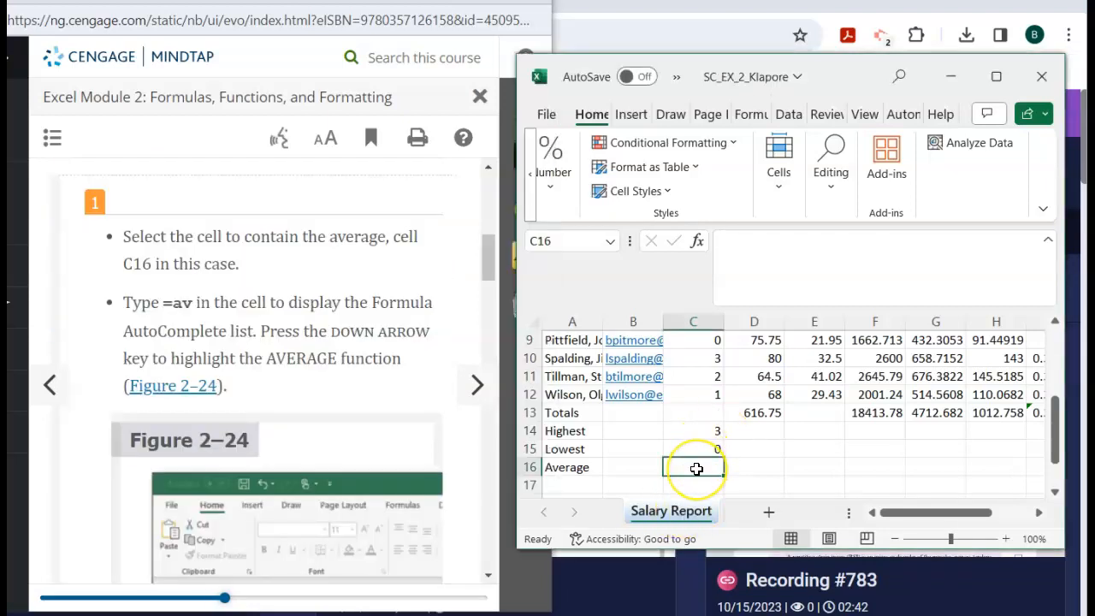
{"action": "type", "text": "="}
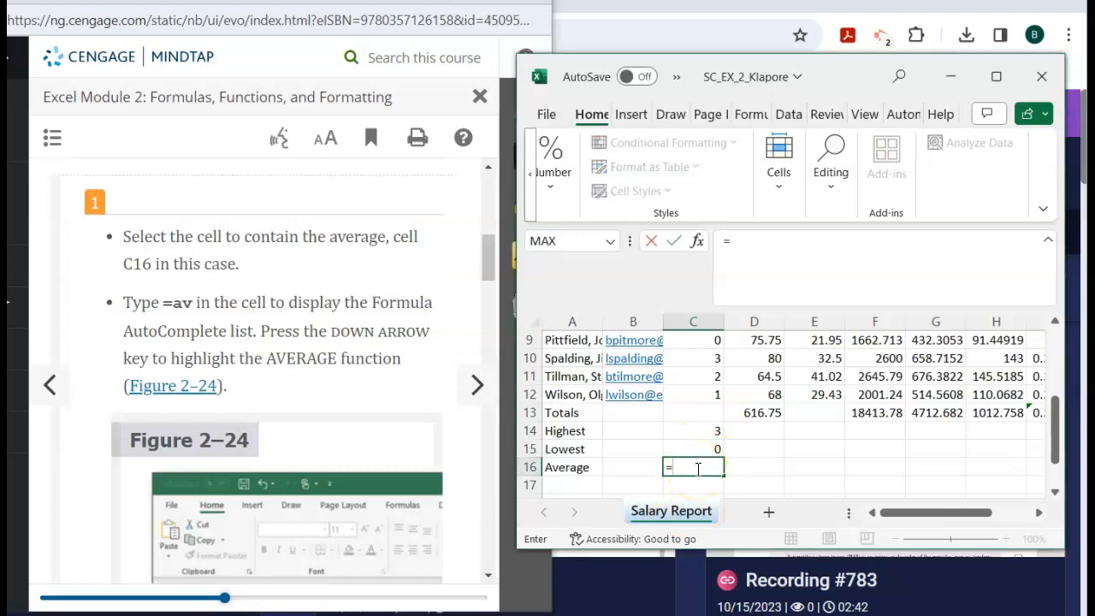
{"action": "type", "text": "av"}
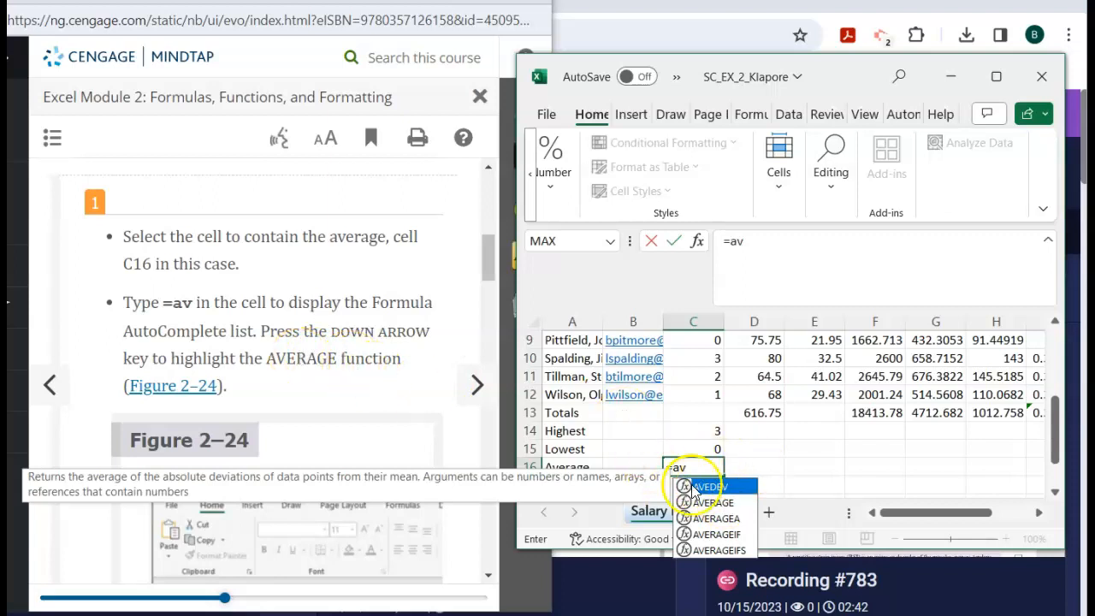
{"action": "key", "text": "Down"}
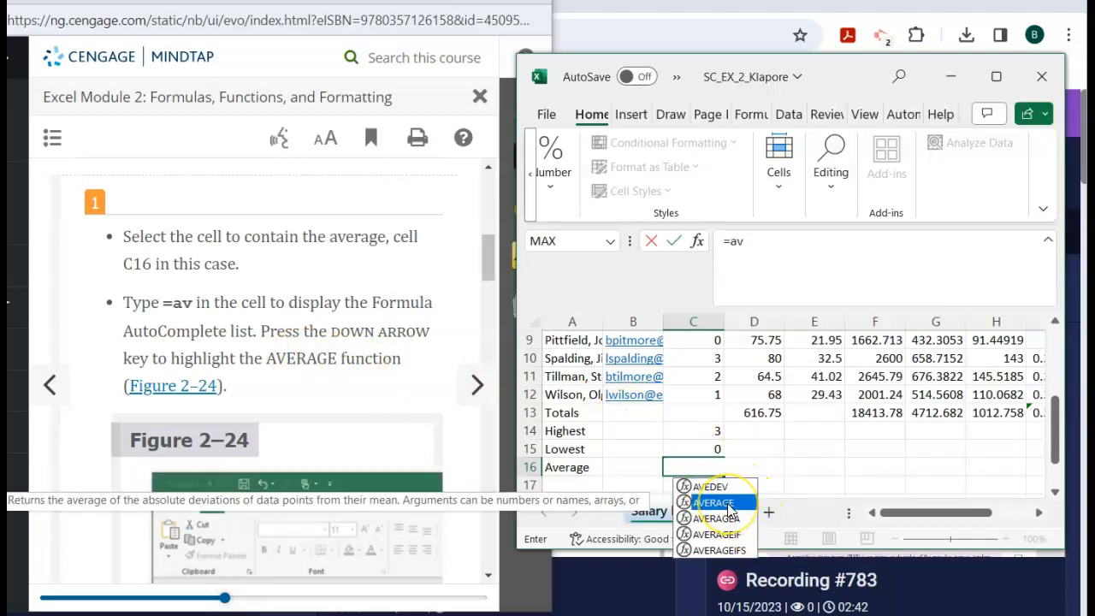
{"action": "double_click", "coordinate": [727, 503]}
- Following step 2 of the course text, insert the range C4:C12 as the argument of the AVERAGE function in cell C16
{"action": "scroll", "coordinate": [213, 417], "scroll_direction": "down", "scroll_amount": 5}
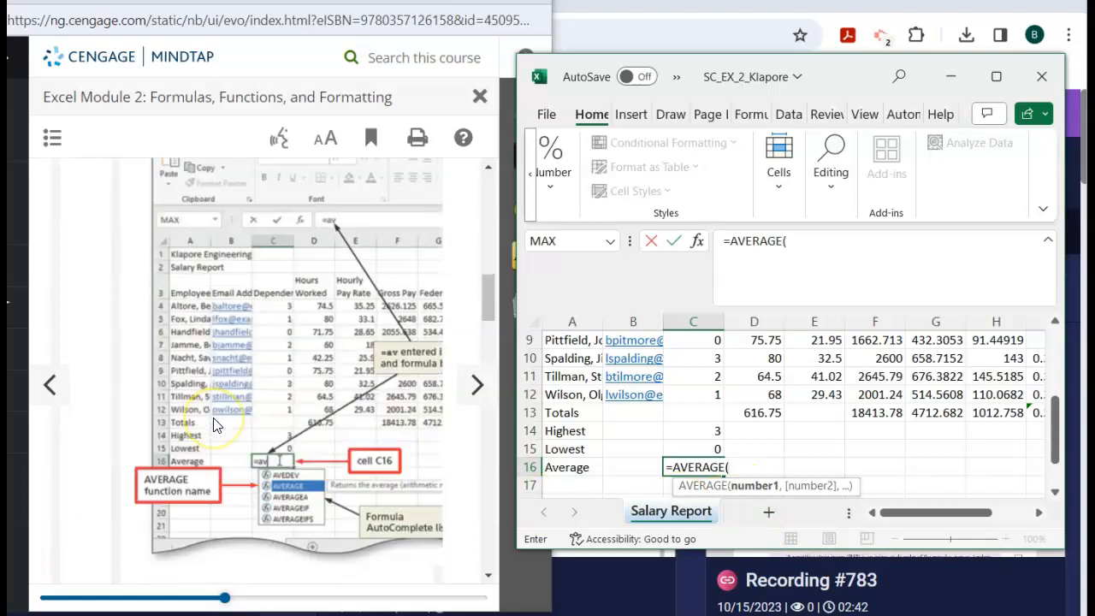
{"action": "scroll", "coordinate": [213, 417], "scroll_direction": "down", "scroll_amount": 5}
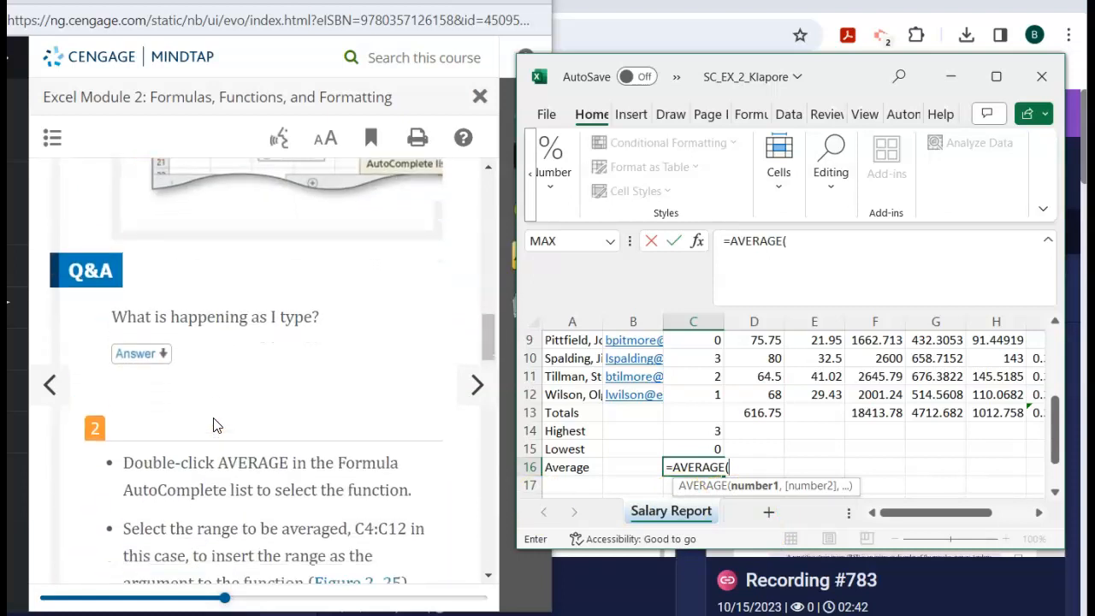
{"action": "scroll", "coordinate": [214, 424], "scroll_direction": "down", "scroll_amount": 2}
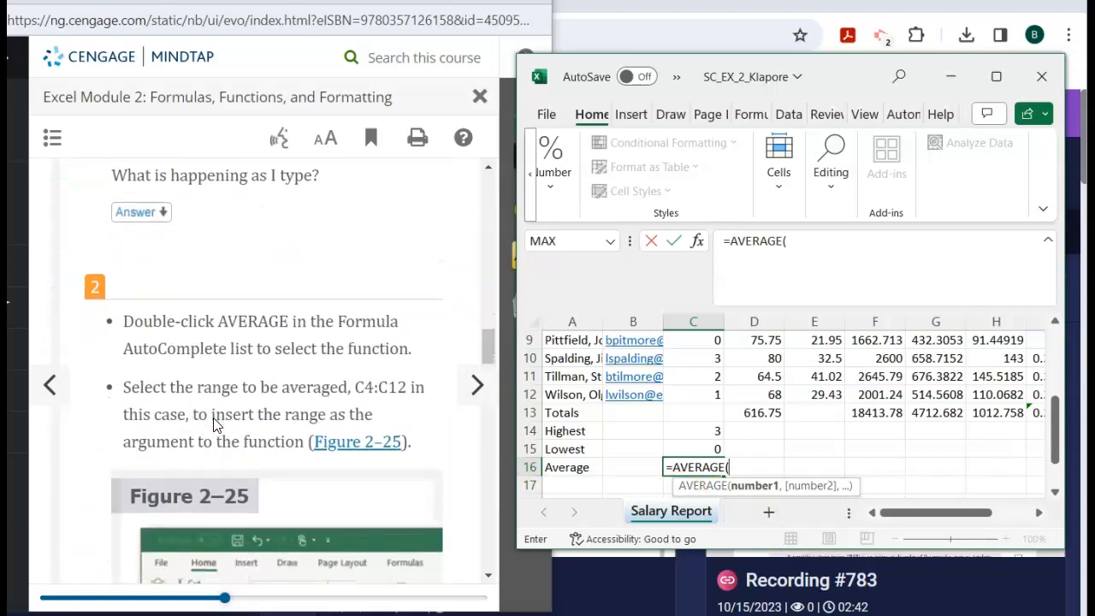
{"action": "scroll", "coordinate": [215, 424], "scroll_direction": "down", "scroll_amount": 1}
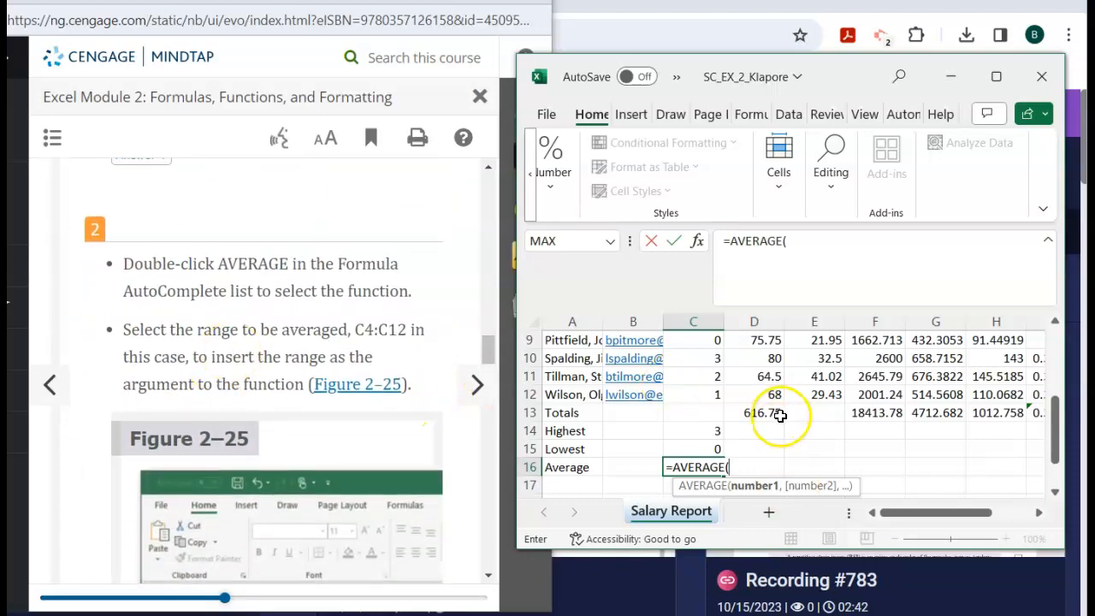
{"action": "scroll", "coordinate": [761, 402], "scroll_direction": "down", "scroll_amount": 1}
{"action": "left_click_drag", "start_coordinate": [716, 389], "coordinate": [698, 412]}
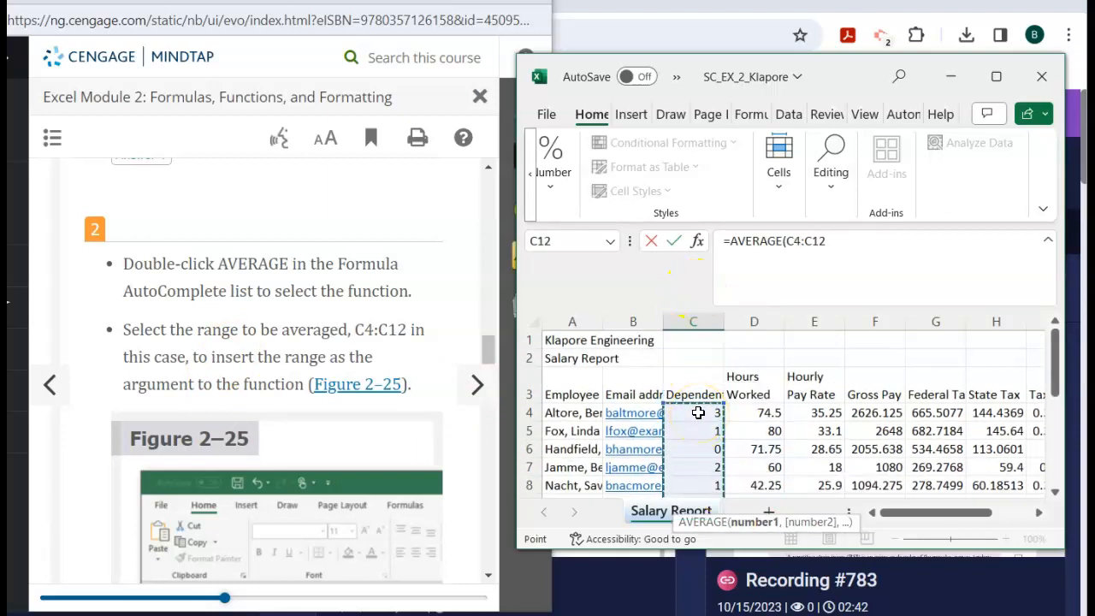
- Return to the course text, read step 3 with Figure 2–26, and enter the AVERAGE formula in cell C16
{"action": "scroll", "coordinate": [327, 440], "scroll_direction": "down", "scroll_amount": 5}
{"action": "left_click", "coordinate": [325, 444]}
{"action": "left_click", "coordinate": [317, 522]}
{"action": "key", "text": "super+Tab"}
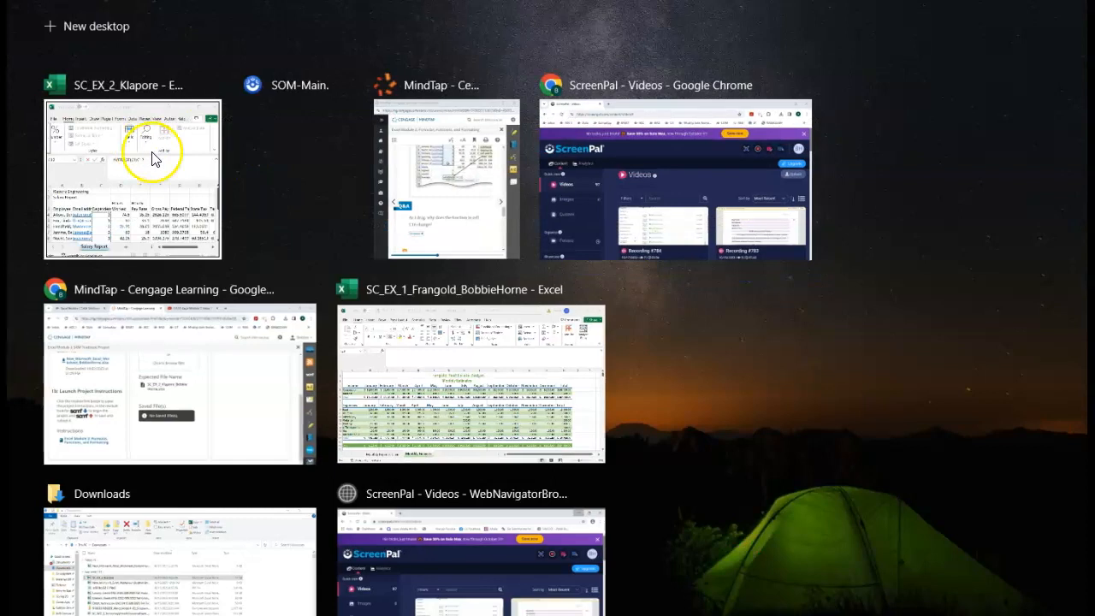
{"action": "left_click", "coordinate": [420, 171]}
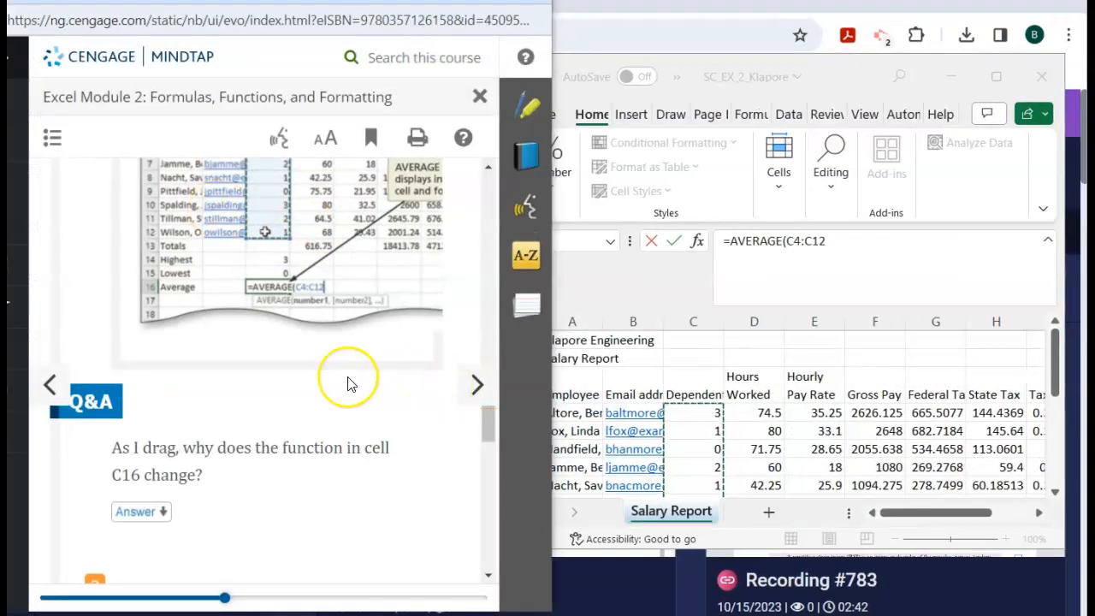
{"action": "scroll", "coordinate": [348, 384], "scroll_direction": "down", "scroll_amount": 5}
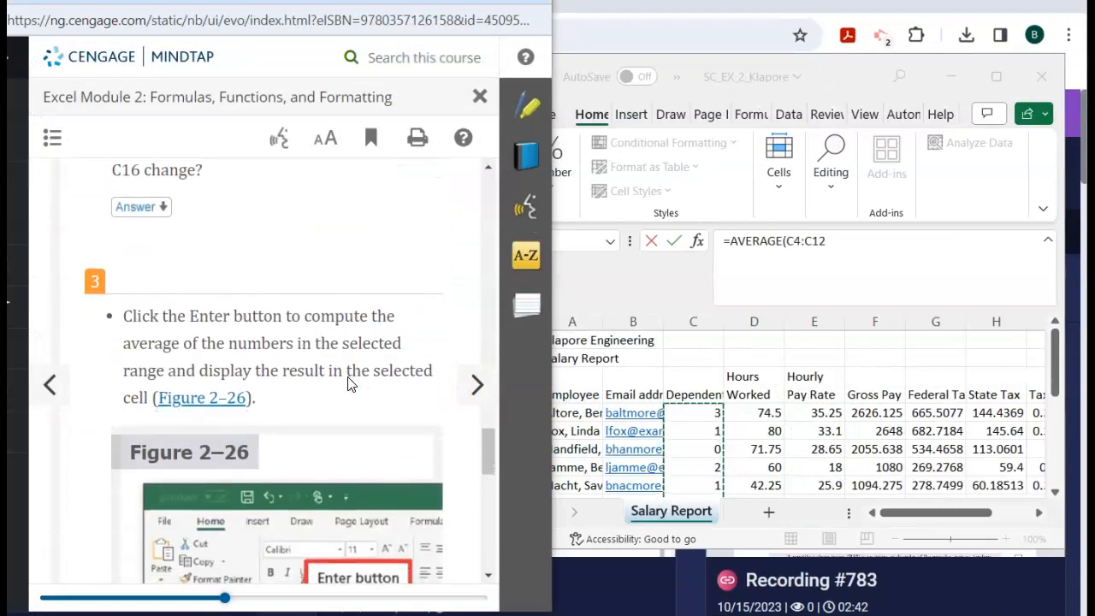
{"action": "scroll", "coordinate": [312, 368], "scroll_direction": "down", "scroll_amount": 3}
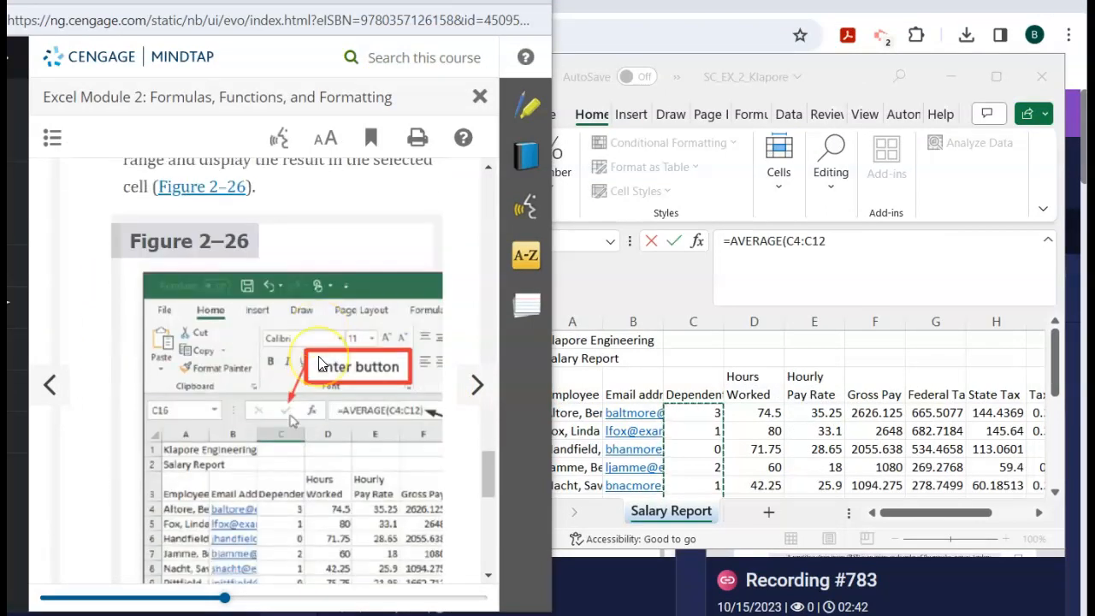
{"action": "left_click", "coordinate": [675, 410]}
{"action": "key", "text": "Return"}
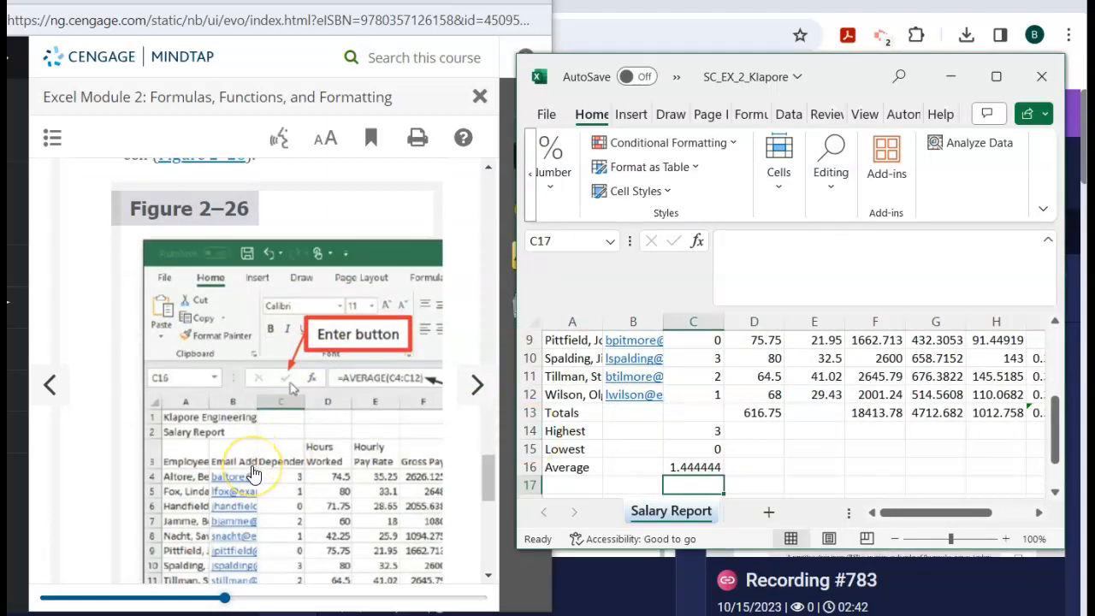
- Compare the Average value in cell C16 with Figure 2–26 and read on to the instructions for copying the functions with the fill handle
{"action": "scroll", "coordinate": [253, 475], "scroll_direction": "down", "scroll_amount": 1}
{"action": "scroll", "coordinate": [287, 389], "scroll_direction": "down", "scroll_amount": 5}
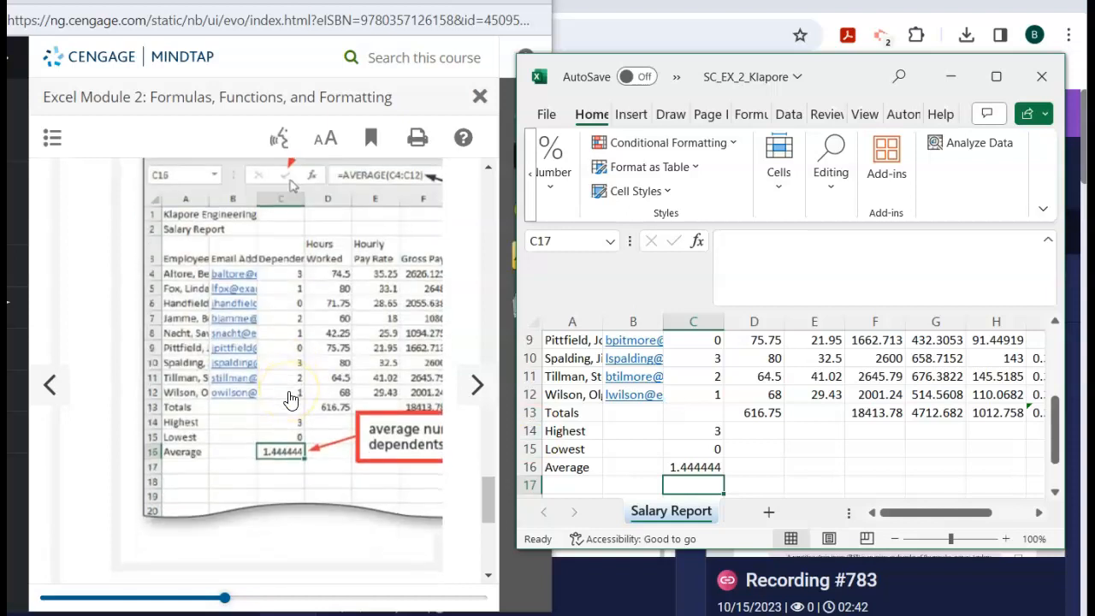
{"action": "scroll", "coordinate": [313, 471], "scroll_direction": "down", "scroll_amount": 3}
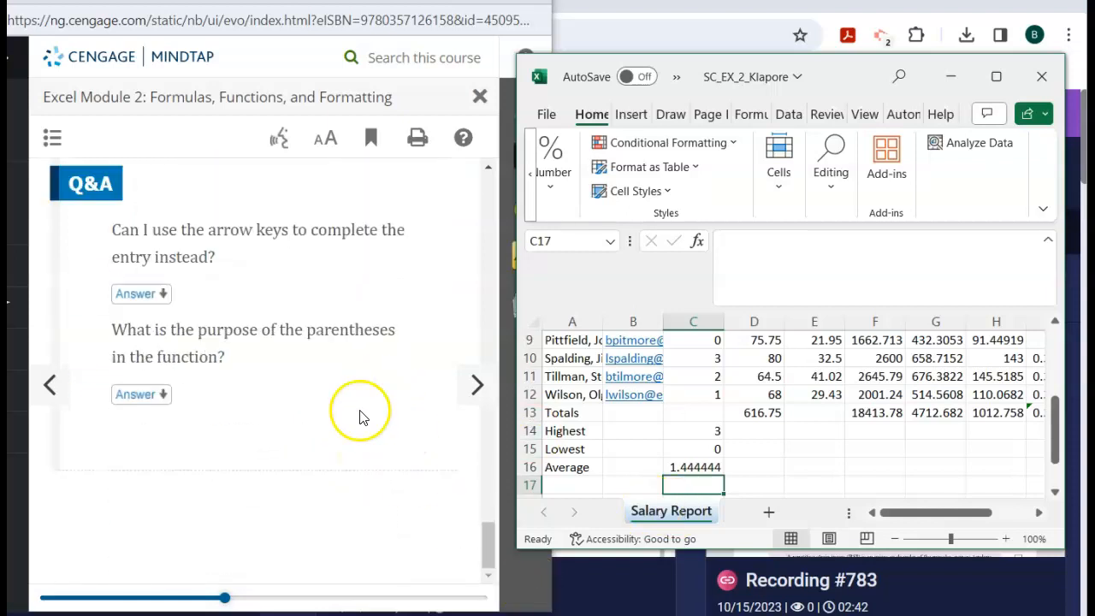
{"action": "left_click", "coordinate": [10, 574]}
{"action": "scroll", "coordinate": [281, 440], "scroll_direction": "down", "scroll_amount": 5}
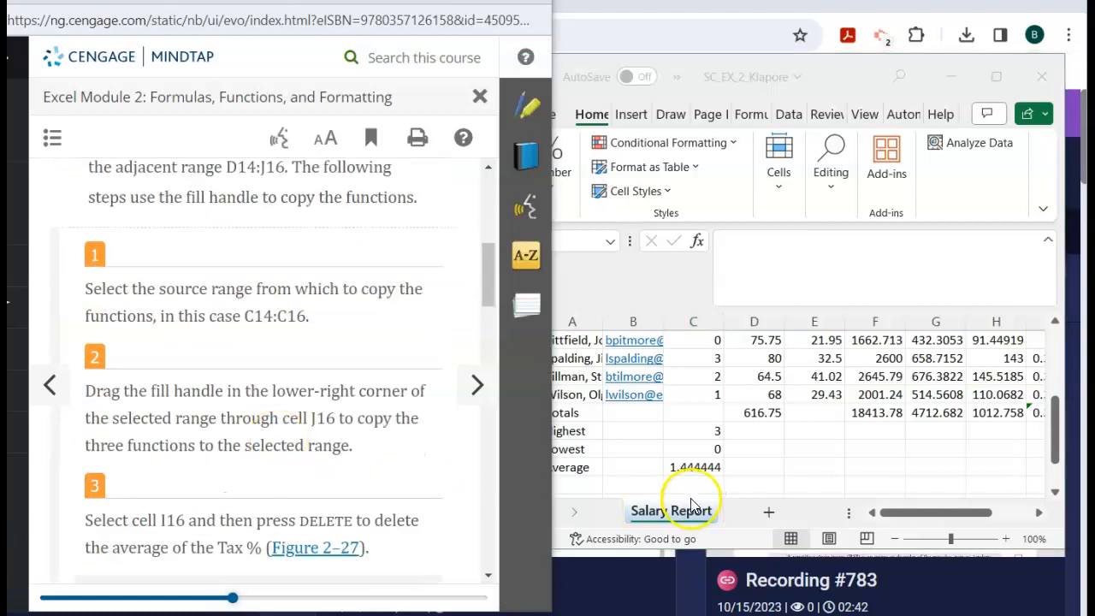
- Copy the three functions from range C14:C16 across through cell J16 with the fill handle
{"action": "left_click", "coordinate": [652, 434]}
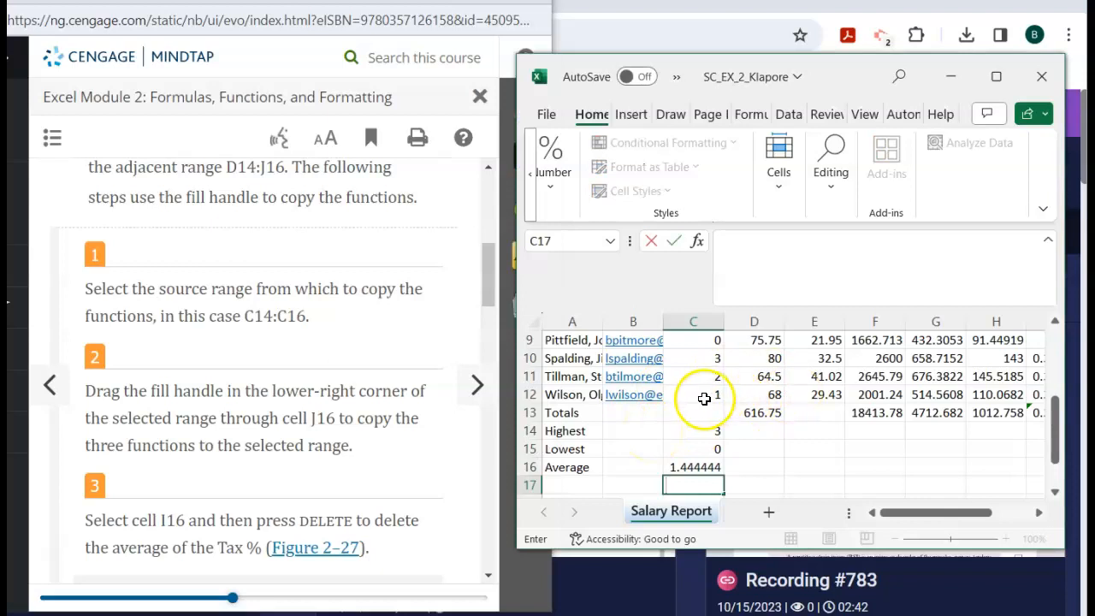
{"action": "left_click", "coordinate": [698, 398]}
{"action": "left_click_drag", "start_coordinate": [701, 431], "coordinate": [704, 466]}
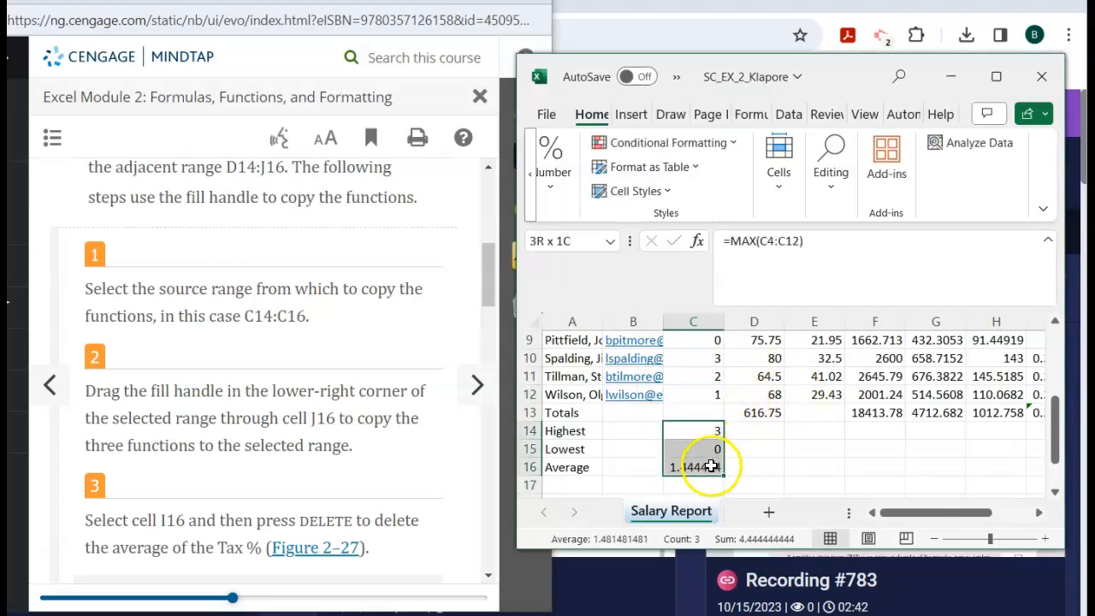
{"action": "left_click", "coordinate": [178, 448]}
{"action": "left_click", "coordinate": [704, 426]}
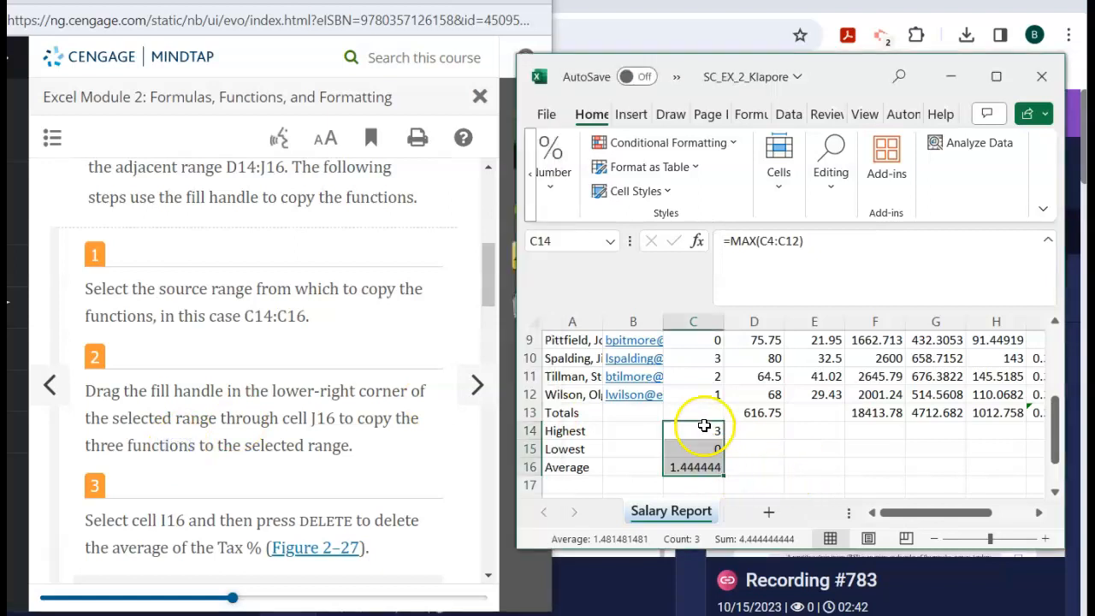
{"action": "scroll", "coordinate": [284, 473], "scroll_direction": "down", "scroll_amount": 2}
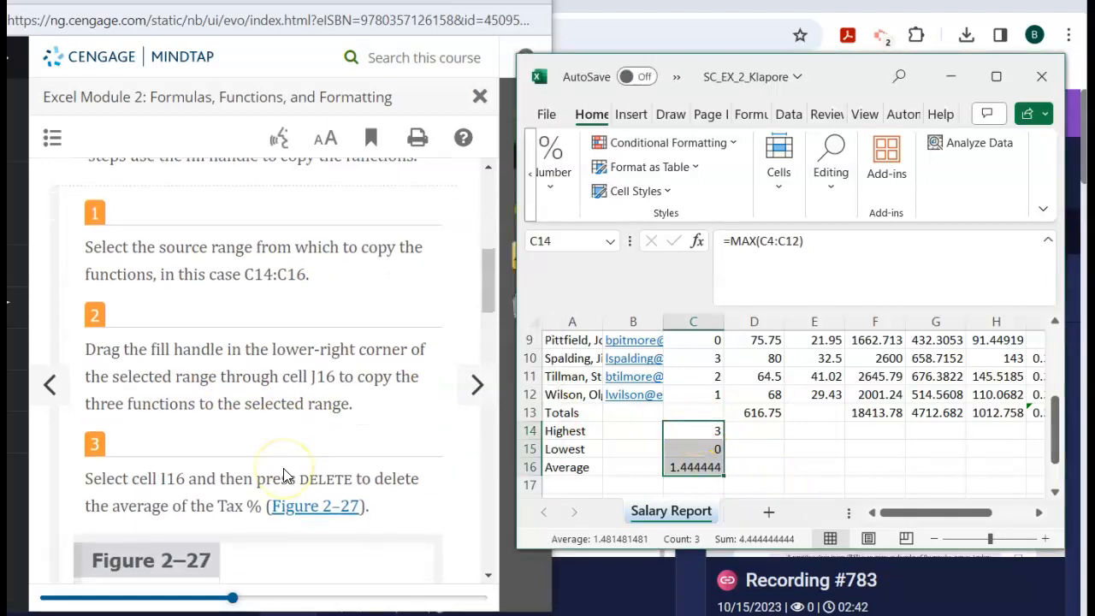
{"action": "scroll", "coordinate": [285, 473], "scroll_direction": "down", "scroll_amount": 1}
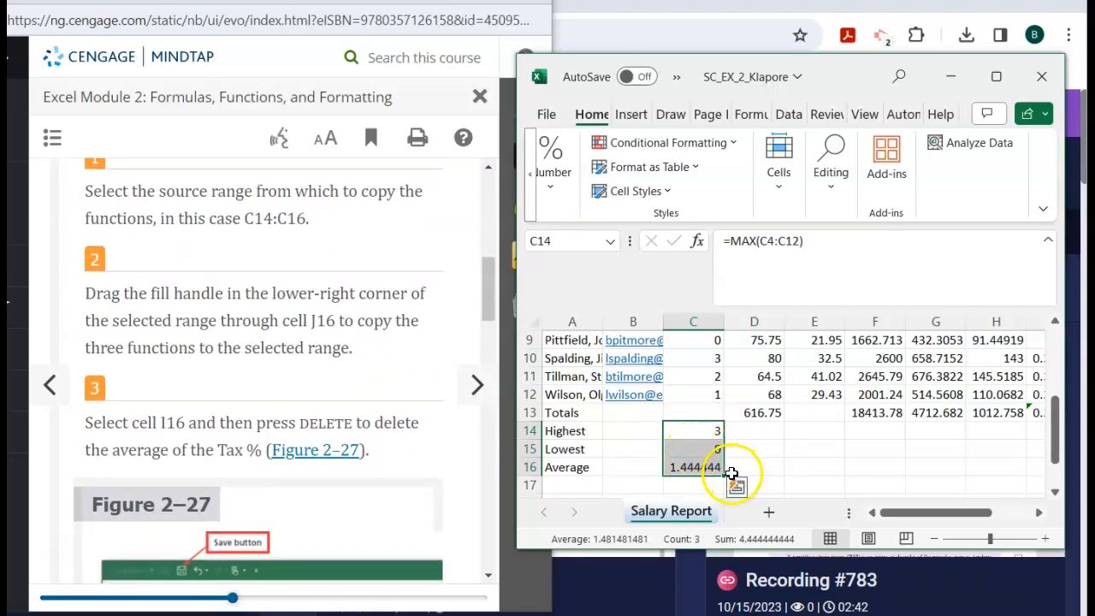
{"action": "left_click_drag", "start_coordinate": [725, 475], "coordinate": [909, 481]}
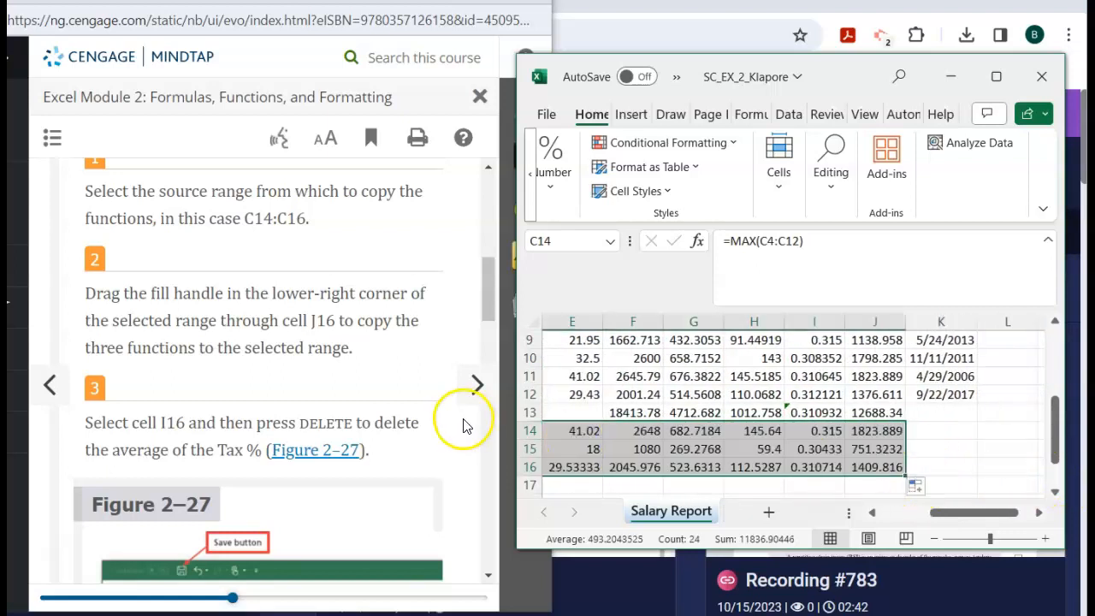
- As instructed in step 3 at Figure 2–27, delete the average of the Tax % from cell I16
{"action": "scroll", "coordinate": [357, 417], "scroll_direction": "down", "scroll_amount": 3}
{"action": "scroll", "coordinate": [357, 418], "scroll_direction": "down", "scroll_amount": 2}
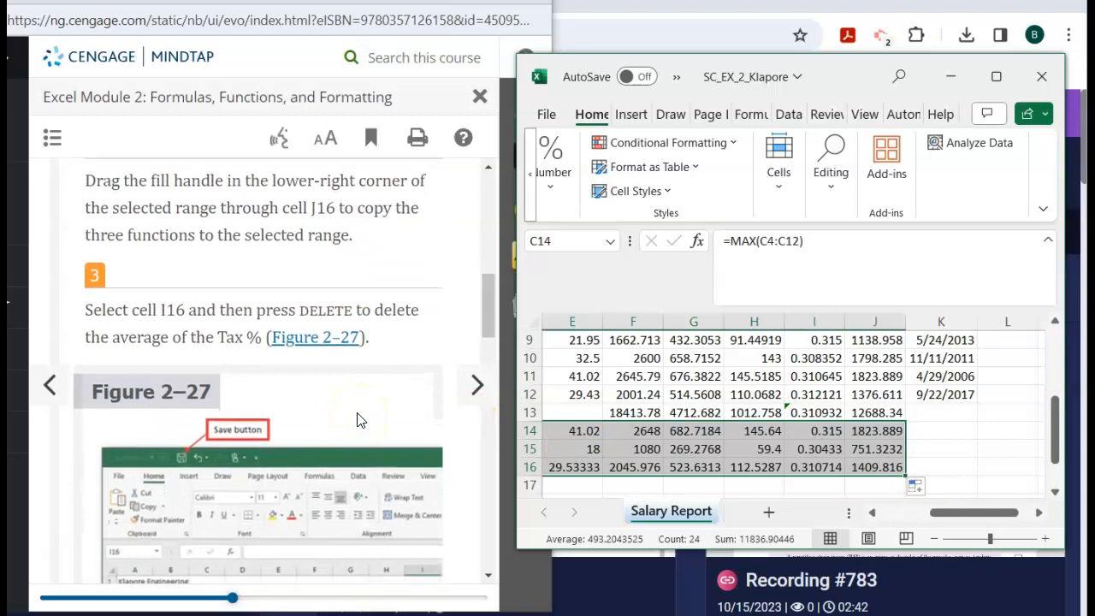
{"action": "left_click", "coordinate": [314, 377]}
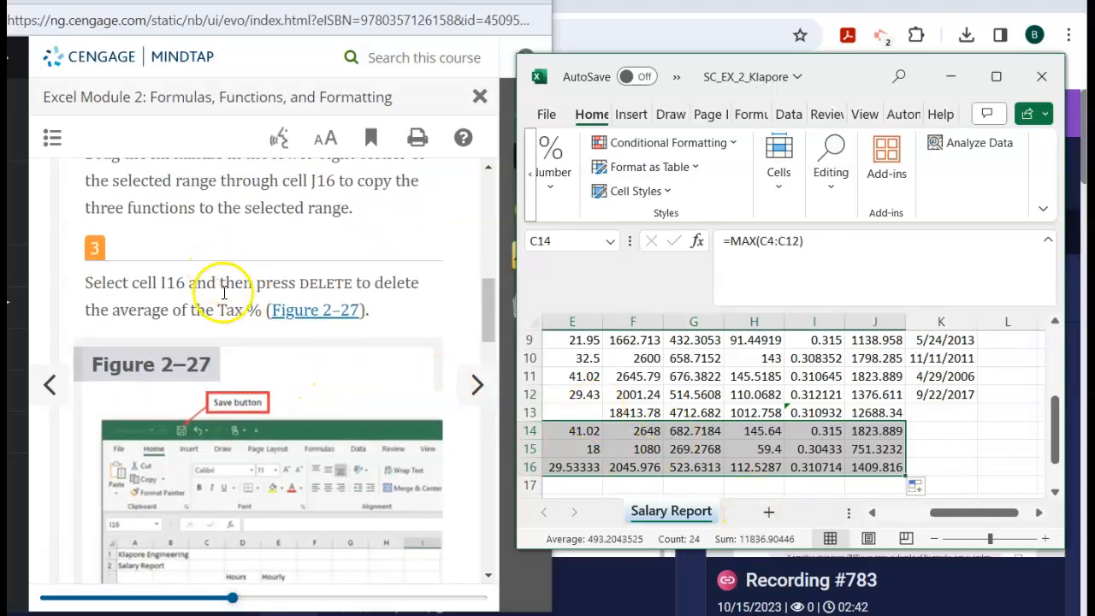
{"action": "scroll", "coordinate": [224, 292], "scroll_direction": "up", "scroll_amount": 1}
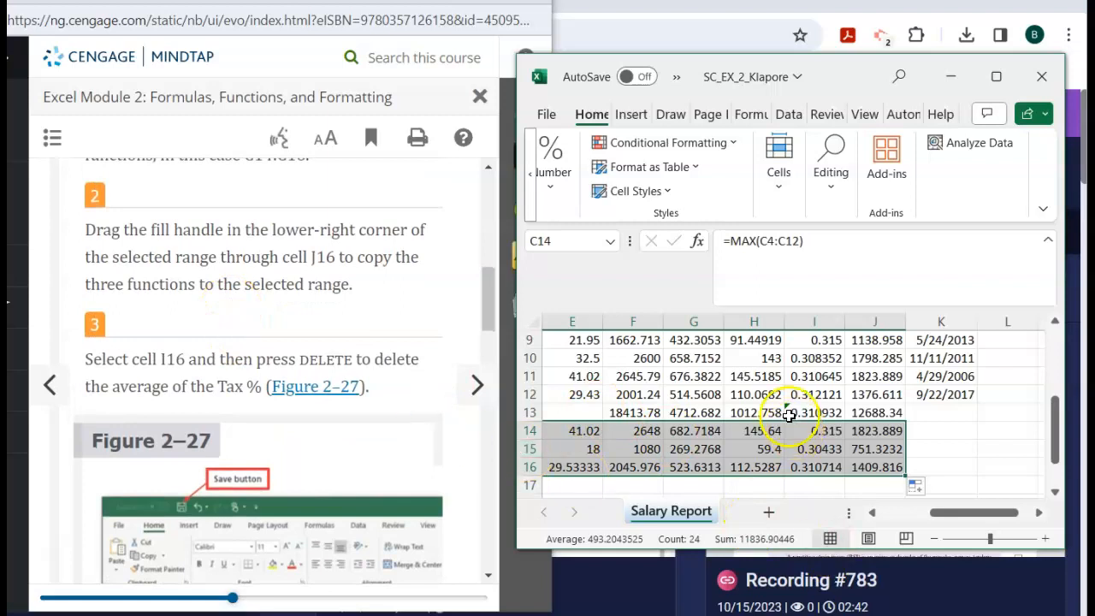
{"action": "left_click", "coordinate": [808, 467]}
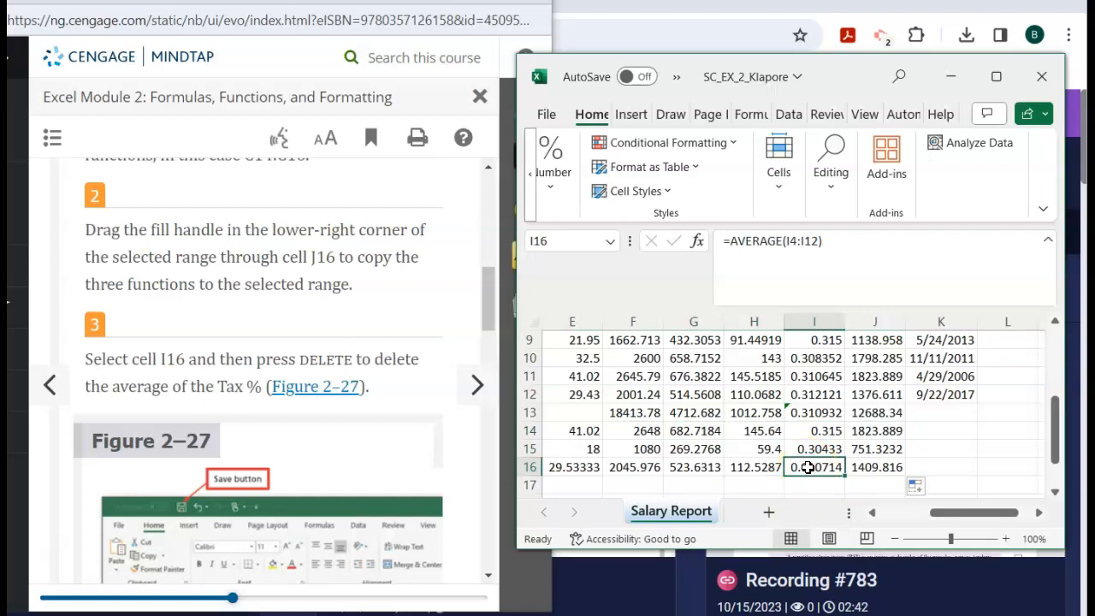
{"action": "key", "text": "Delete"}
- Save the workbook again with the same file name as step 4 instructs, and read on to the Range Finder instructions for cell I4
{"action": "scroll", "coordinate": [203, 475], "scroll_direction": "down", "scroll_amount": 6}
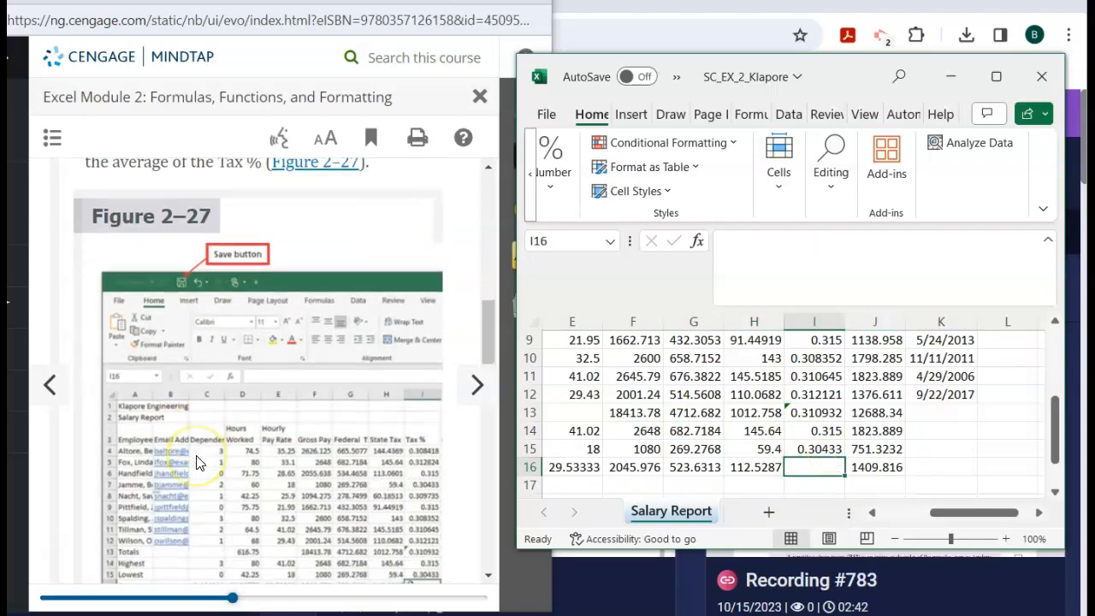
{"action": "scroll", "coordinate": [196, 462], "scroll_direction": "down", "scroll_amount": 5}
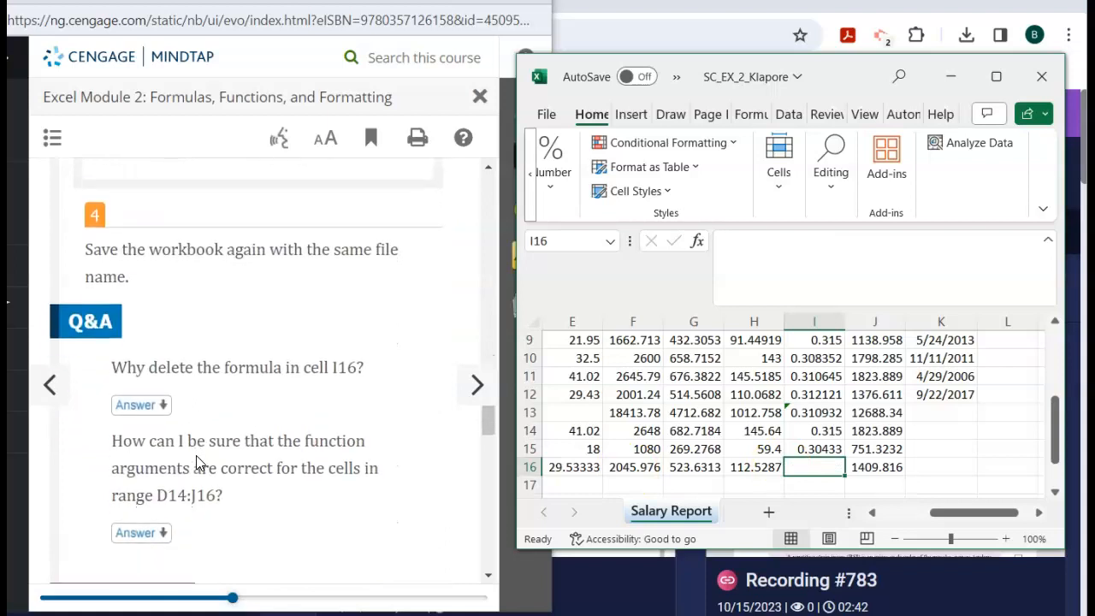
{"action": "left_click", "coordinate": [546, 117]}
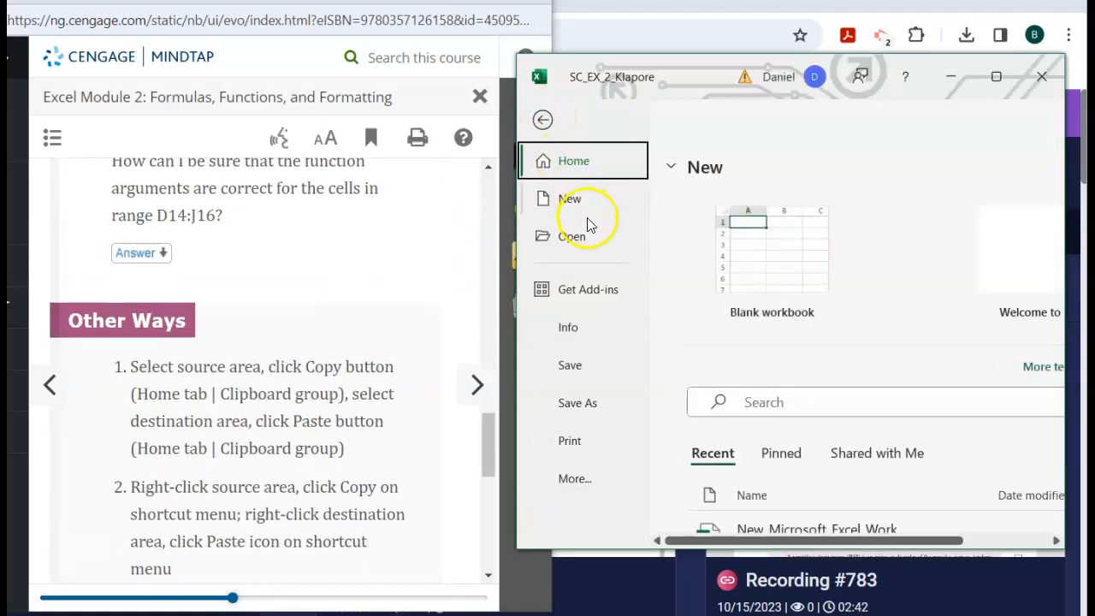
{"action": "left_click", "coordinate": [585, 384]}
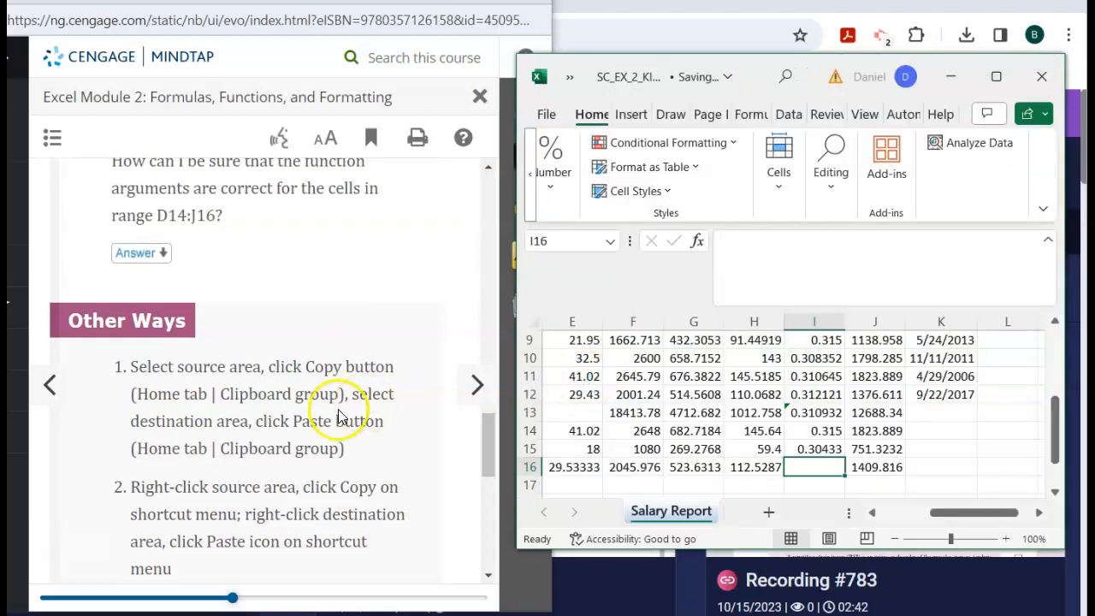
{"action": "scroll", "coordinate": [339, 416], "scroll_direction": "down", "scroll_amount": 5}
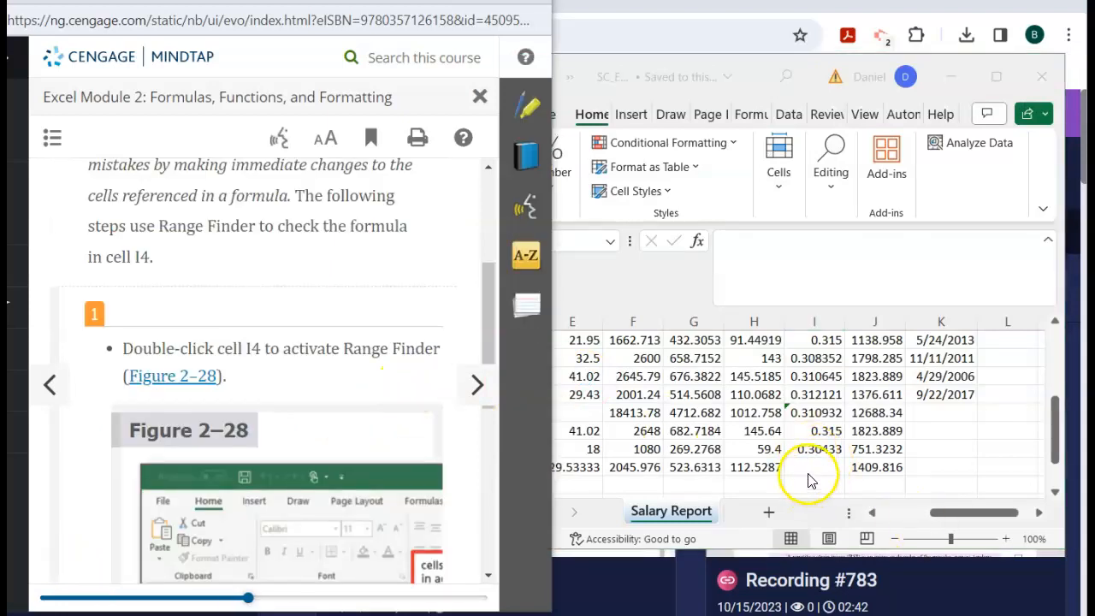
- Read the Range Finder instructions for checking the formula in cell I4 and examine Figure 2–28
{"action": "left_click", "coordinate": [808, 473]}
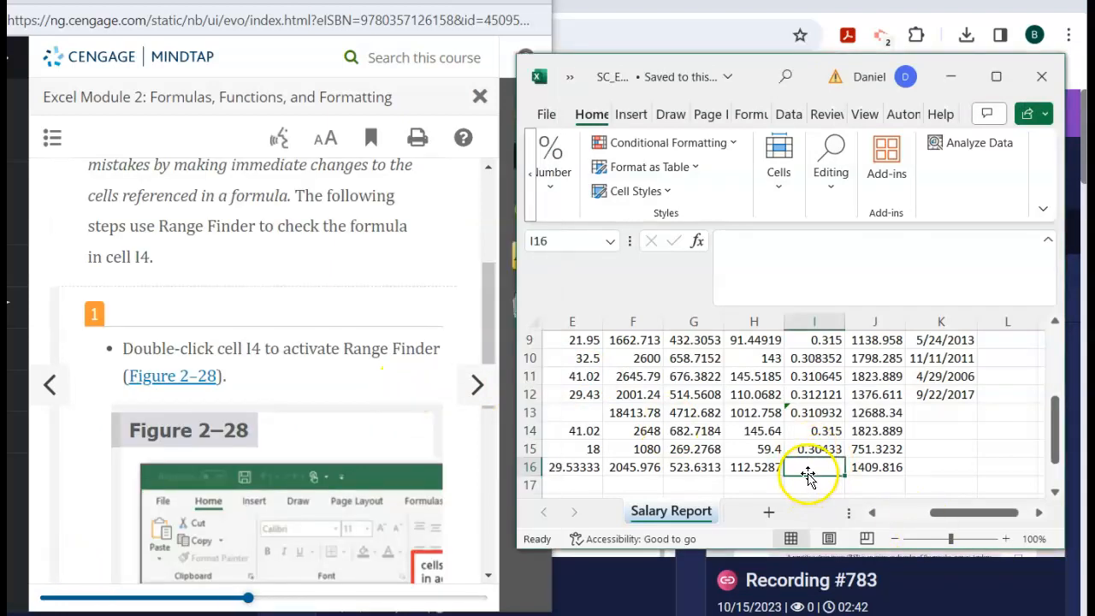
{"action": "double_click", "coordinate": [799, 465]}
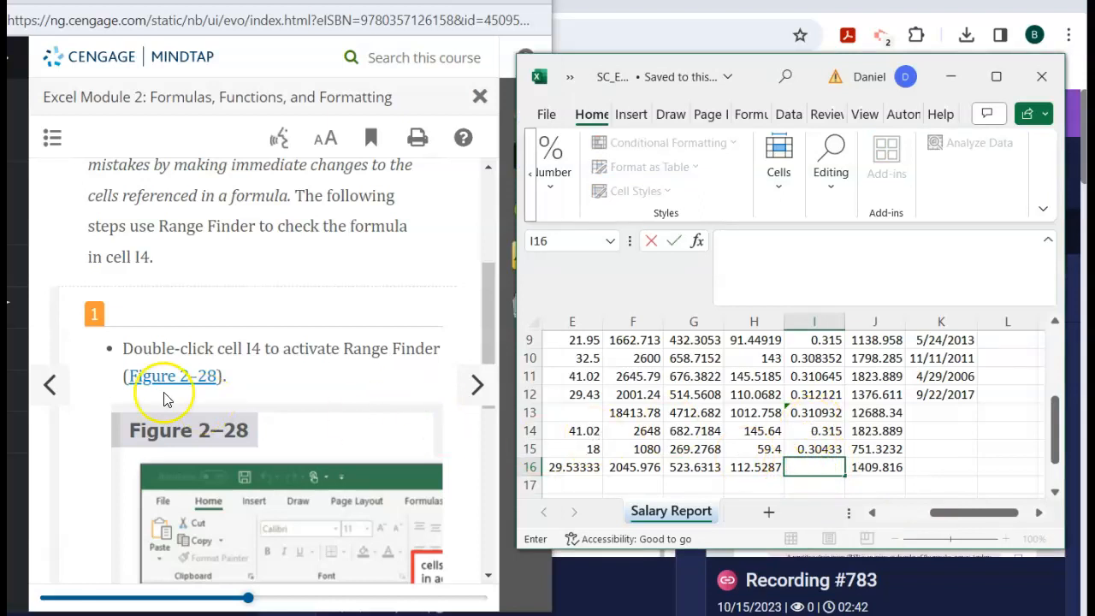
{"action": "scroll", "coordinate": [167, 399], "scroll_direction": "down", "scroll_amount": 5}
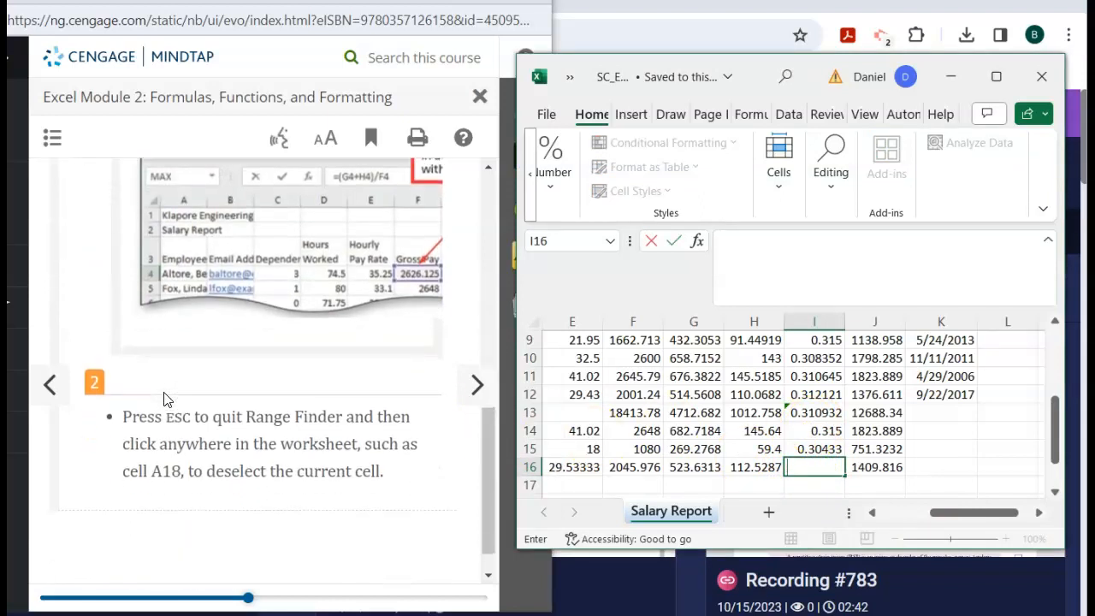
{"action": "scroll", "coordinate": [165, 400], "scroll_direction": "up", "scroll_amount": 5}
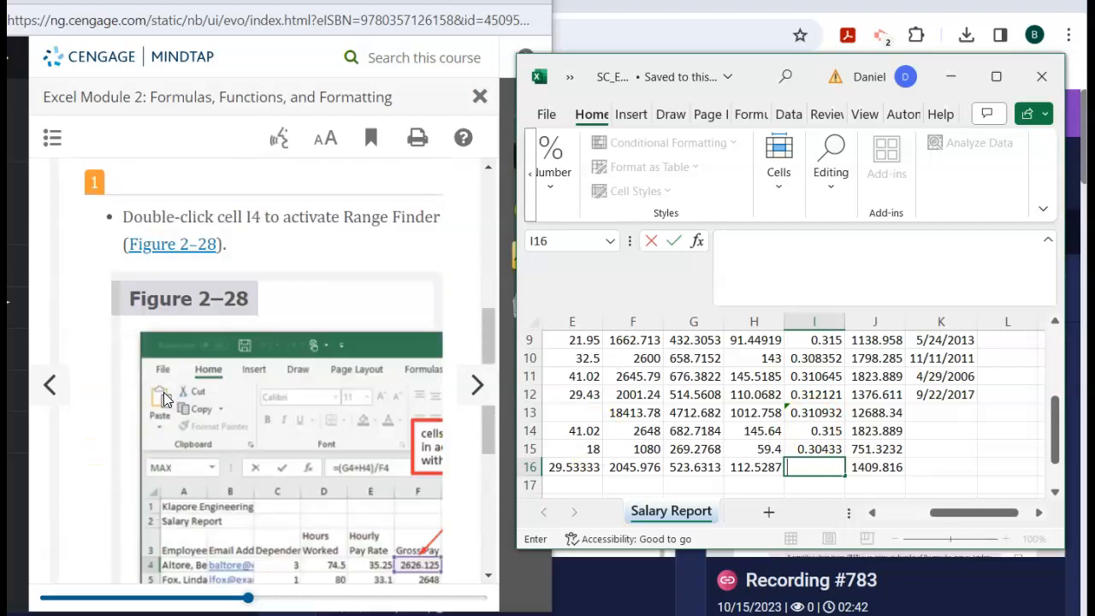
{"action": "right_click", "coordinate": [167, 399]}
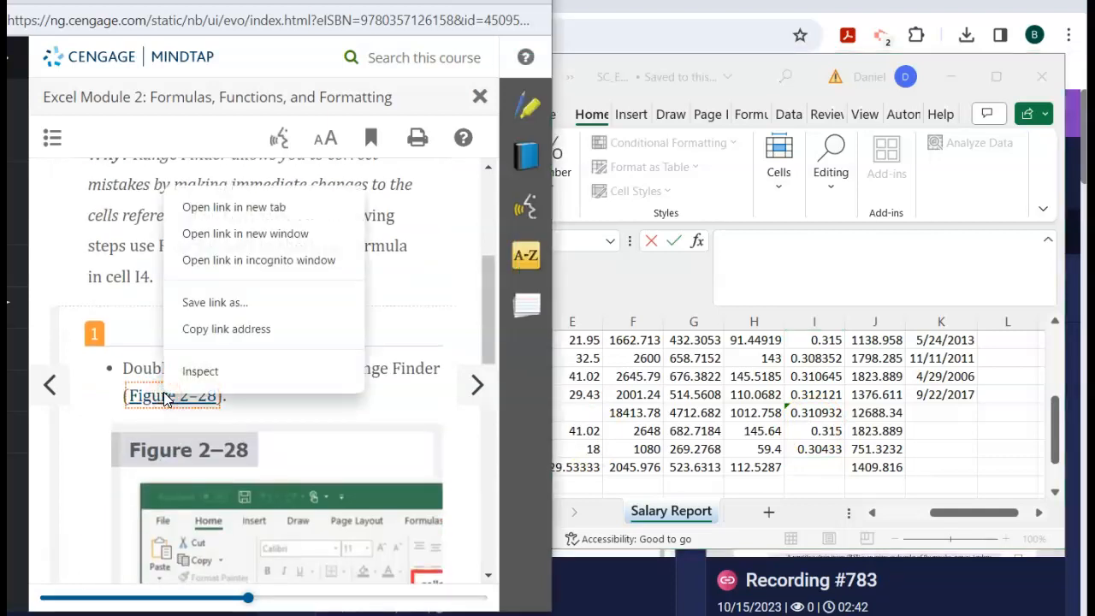
{"action": "left_click", "coordinate": [167, 399]}
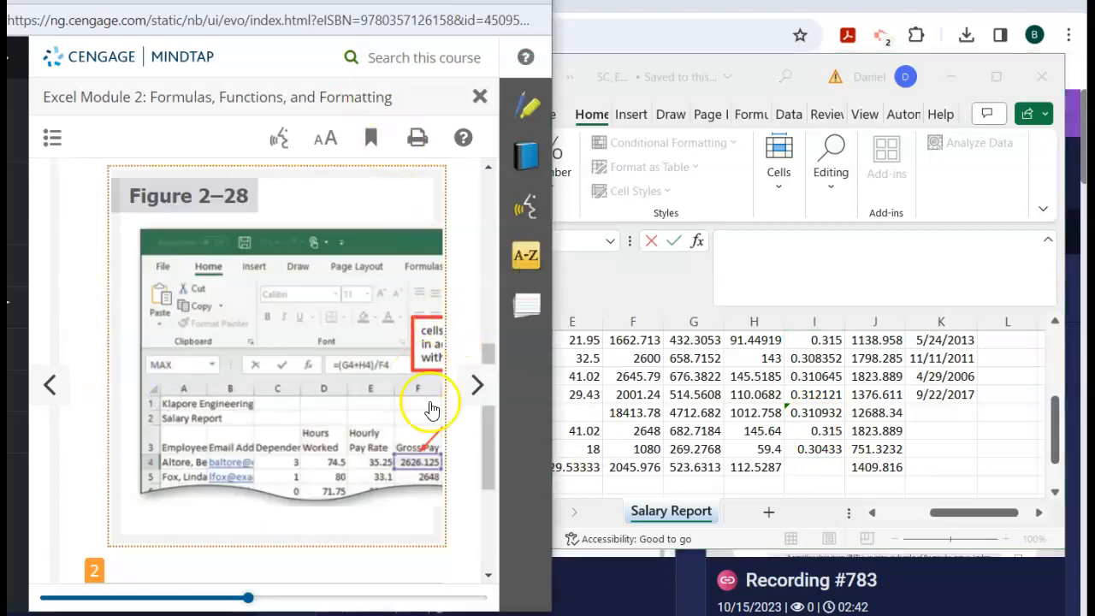
{"action": "left_click", "coordinate": [480, 97]}
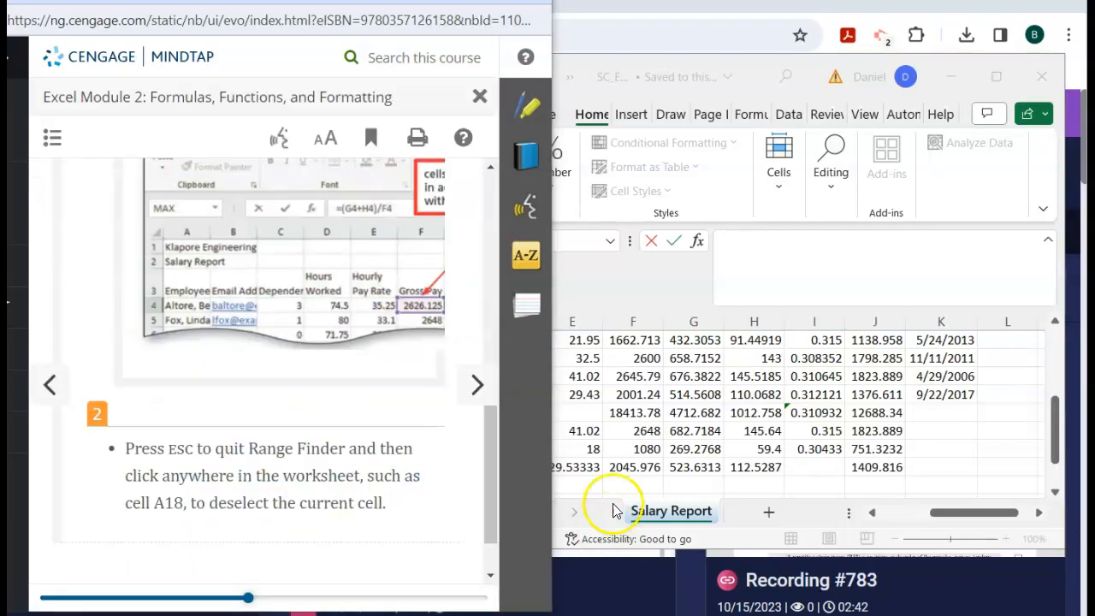
- Maximize the workbook window and activate Range Finder on the Tax % formula in cell I4
{"action": "scroll", "coordinate": [818, 404], "scroll_direction": "up", "scroll_amount": 3}
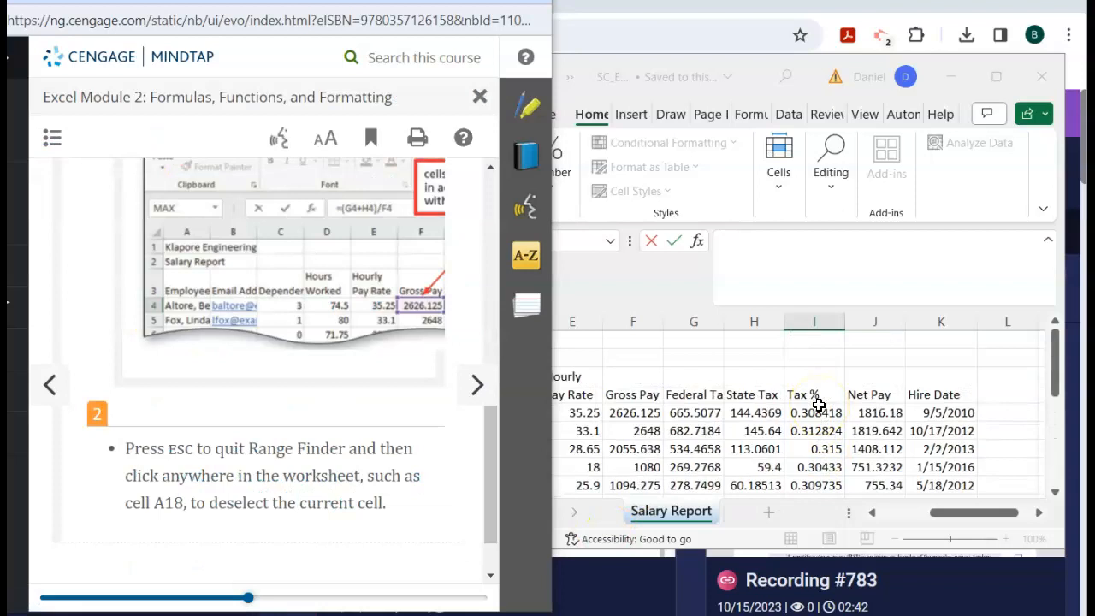
{"action": "scroll", "coordinate": [819, 405], "scroll_direction": "down", "scroll_amount": 1}
{"action": "scroll", "coordinate": [698, 425], "scroll_direction": "left", "scroll_amount": 3}
{"action": "scroll", "coordinate": [697, 425], "scroll_direction": "left", "scroll_amount": 3}
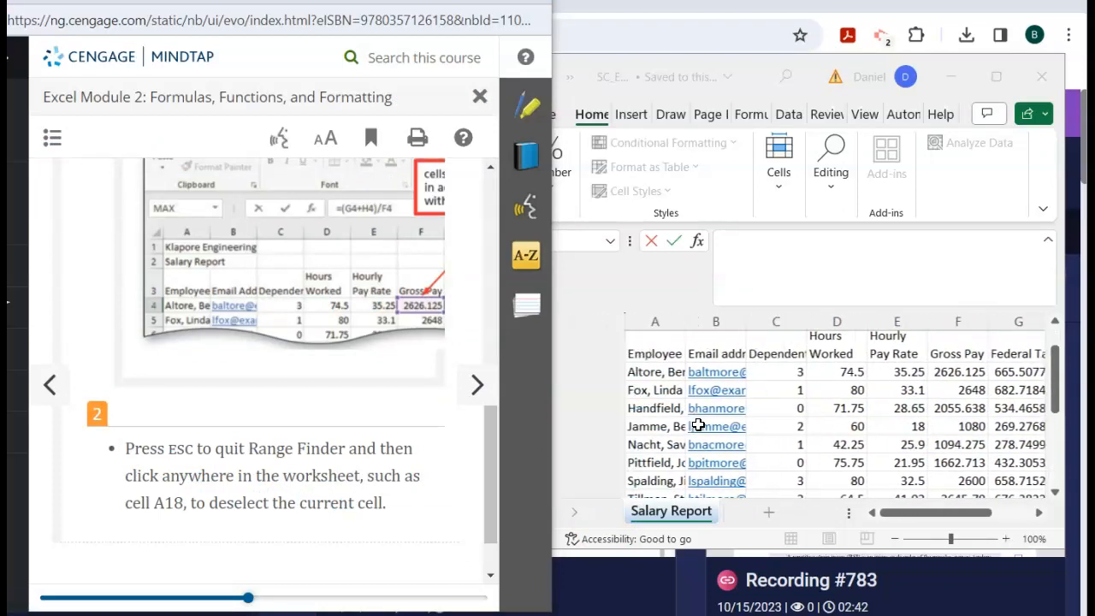
{"action": "left_click", "coordinate": [997, 78]}
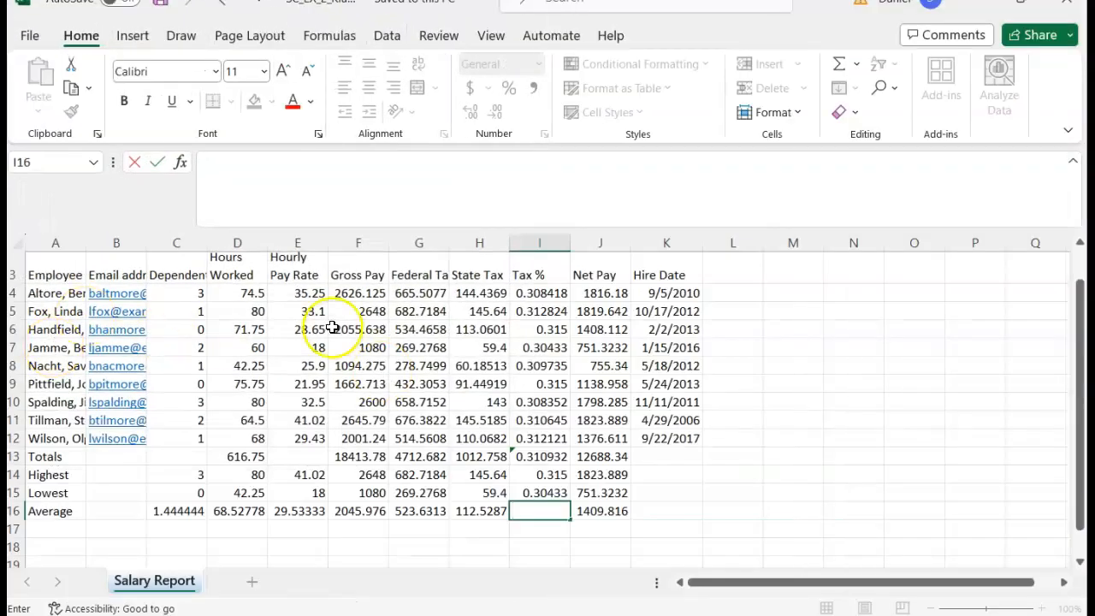
{"action": "double_click", "coordinate": [546, 293]}
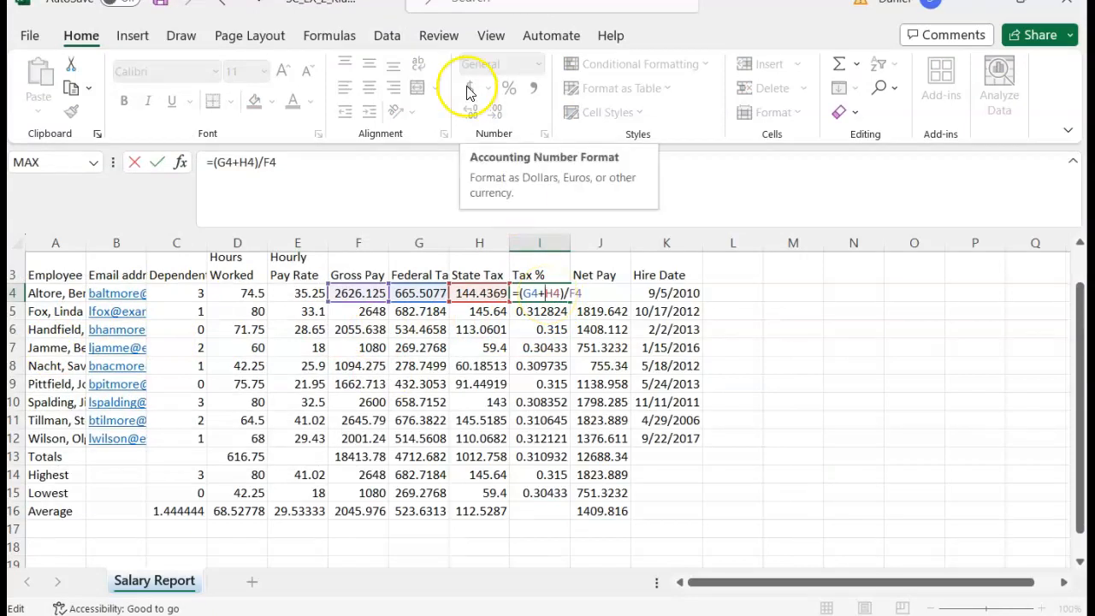
- Remove the stray O12 reference from the formula in cell I4 and quit Range Finder with =(G4+H4)/F4 in place
{"action": "left_click", "coordinate": [937, 437]}
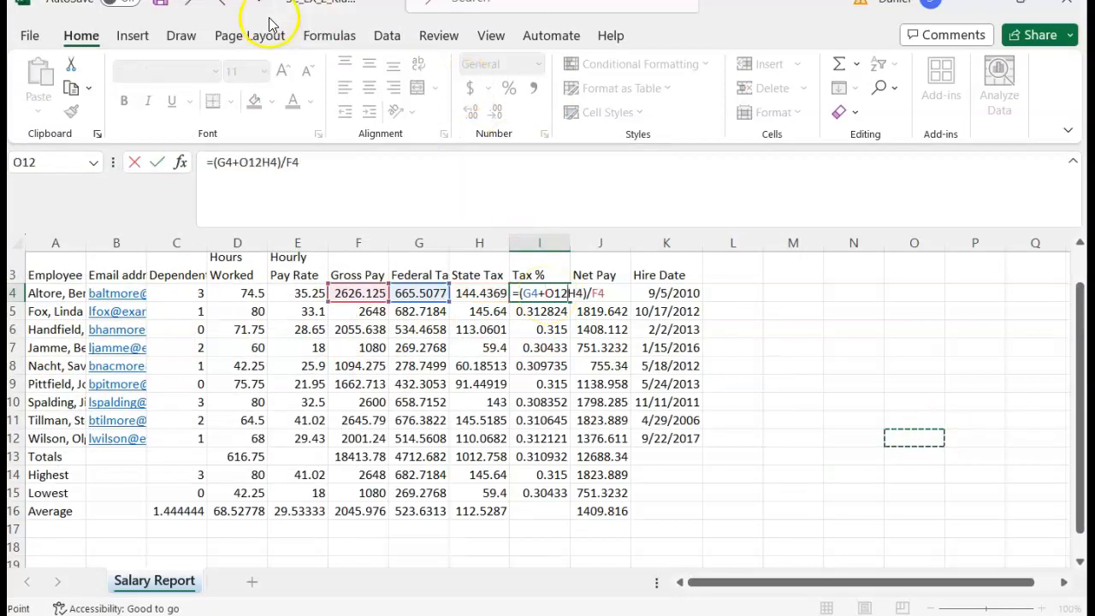
{"action": "left_click", "coordinate": [183, 12]}
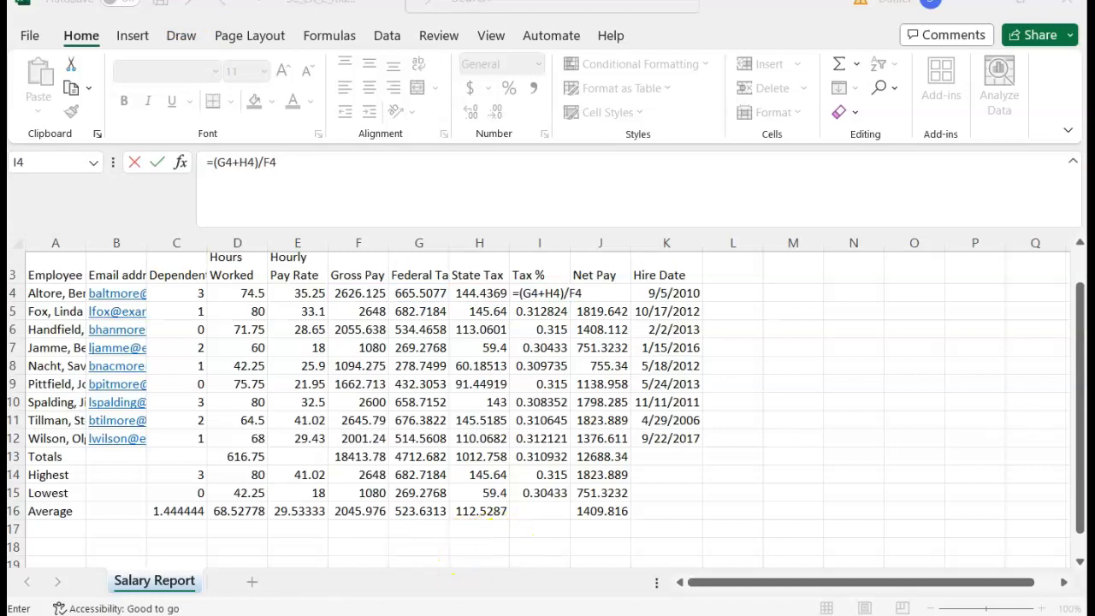
{"action": "left_click", "coordinate": [550, 295]}
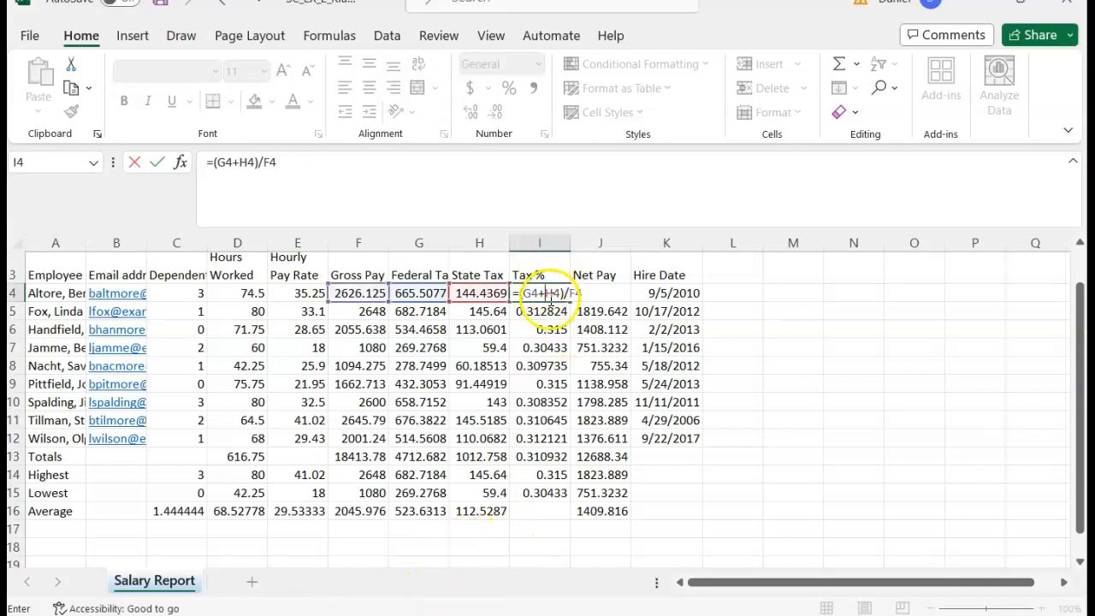
{"action": "left_click", "coordinate": [384, 615]}
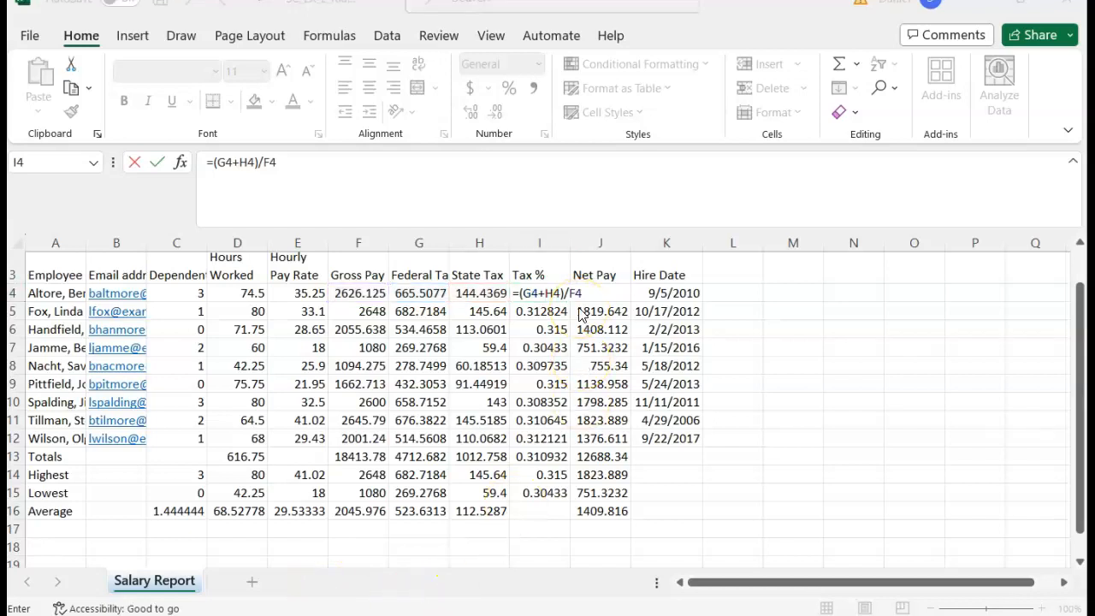
{"action": "left_click", "coordinate": [625, 257]}
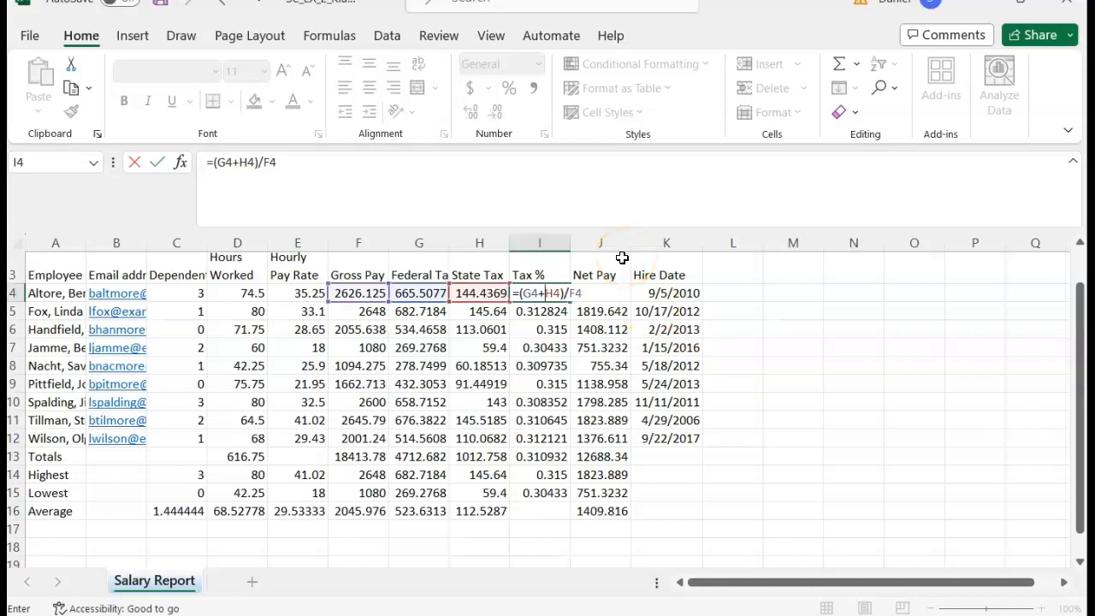
{"action": "key", "text": "Return"}
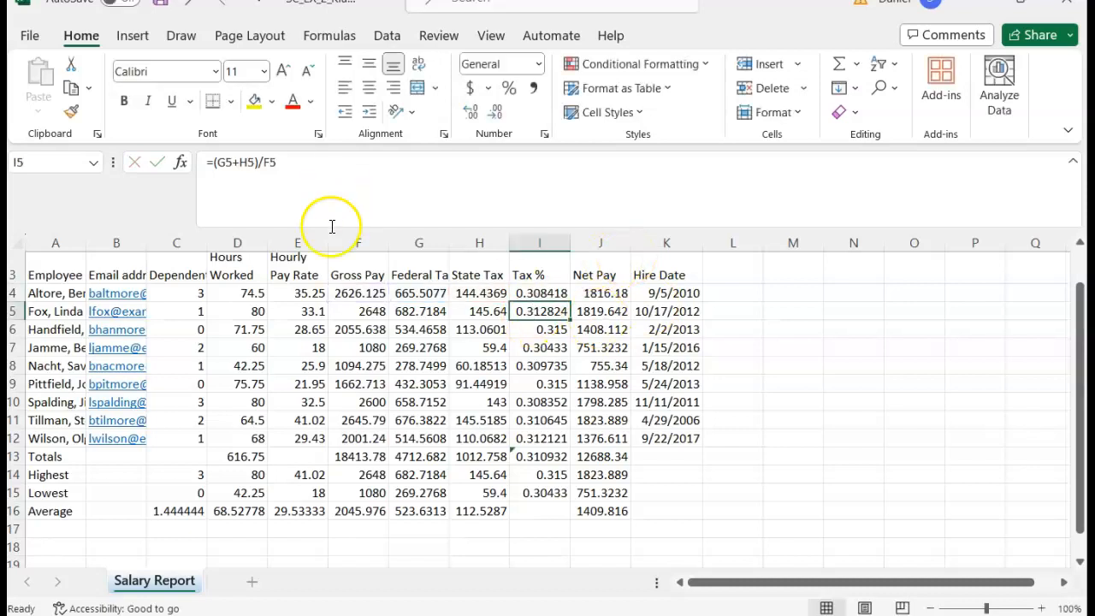
- Switch to the MindTap lesson, check step 2 on quitting Range Finder, and return to the workbook
{"action": "left_click", "coordinate": [342, 615]}
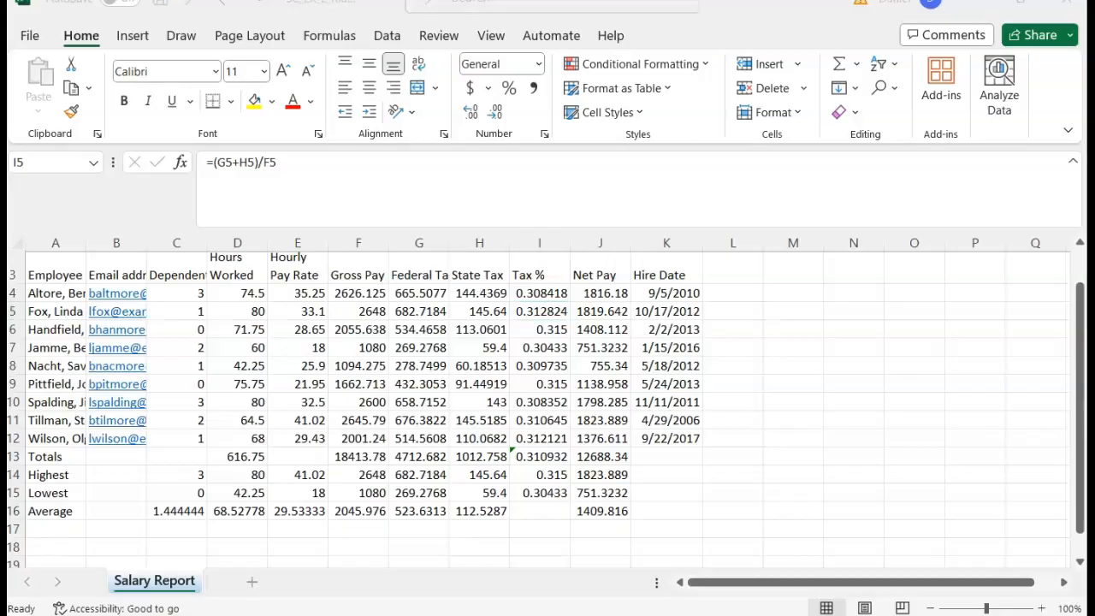
{"action": "left_click", "coordinate": [389, 615]}
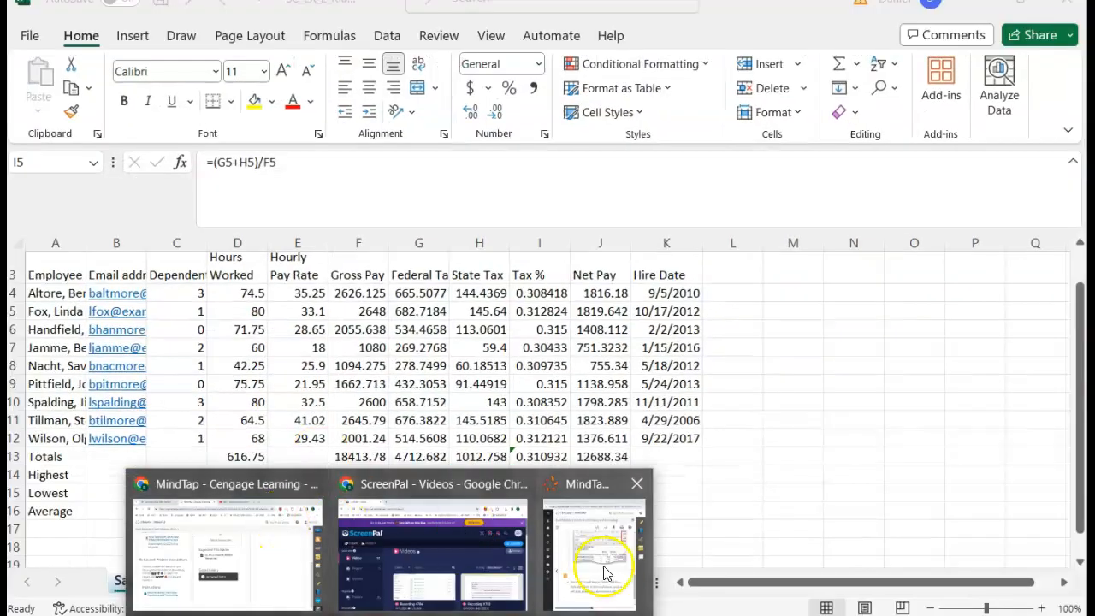
{"action": "left_click", "coordinate": [604, 567]}
{"action": "scroll", "coordinate": [432, 428], "scroll_direction": "down", "scroll_amount": 1}
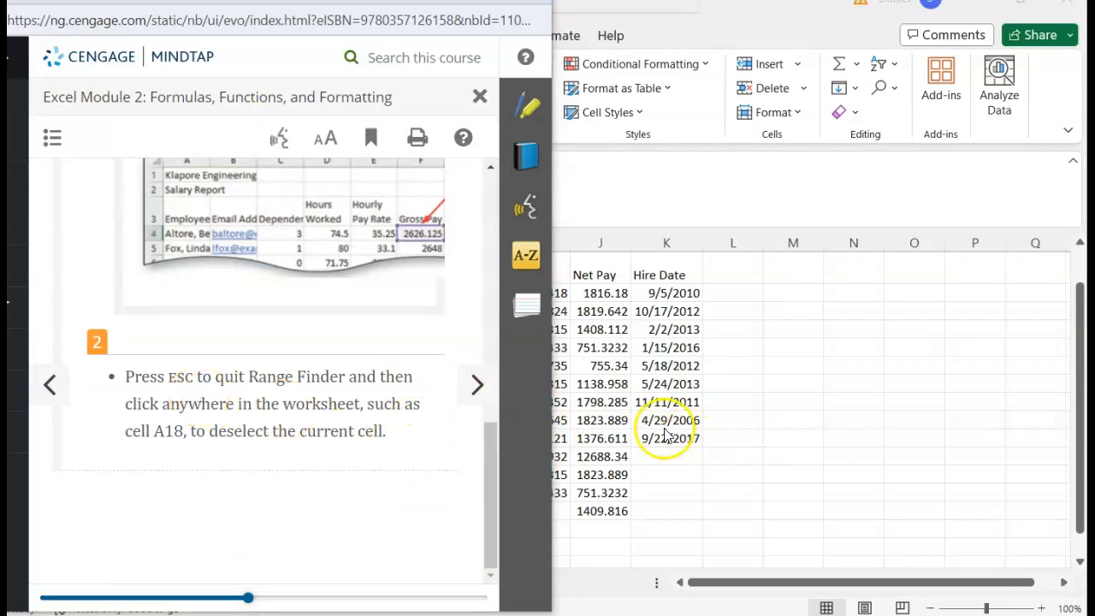
{"action": "left_click", "coordinate": [817, 584]}
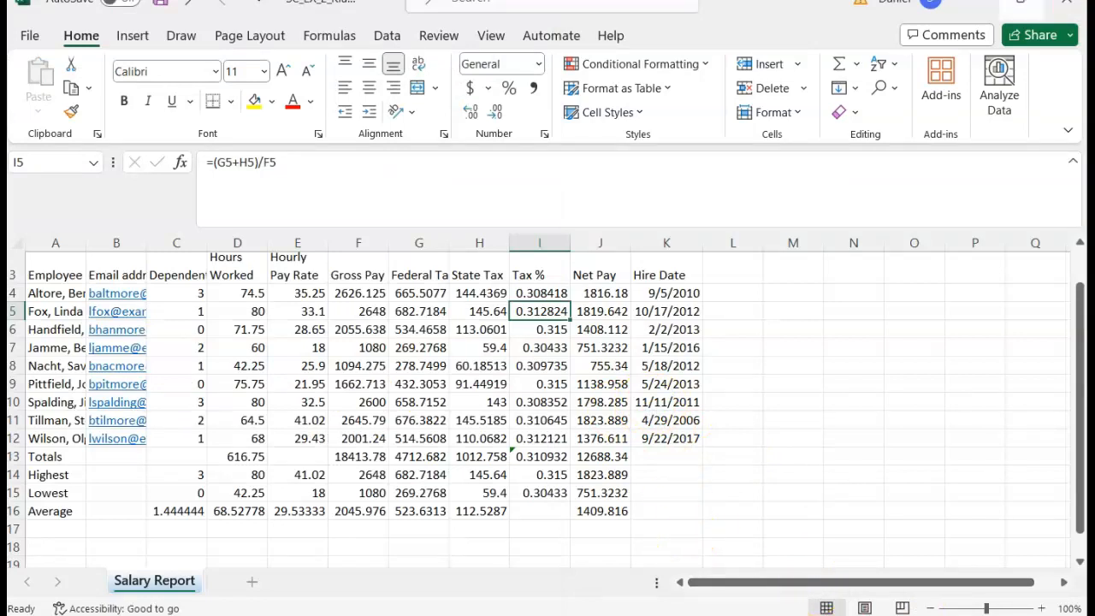
- Restore the workbook window beside the lesson and apply the Gallery theme as the steps at Figures 2–30 and 2–31 instruct
{"action": "left_click", "coordinate": [1020, 4]}
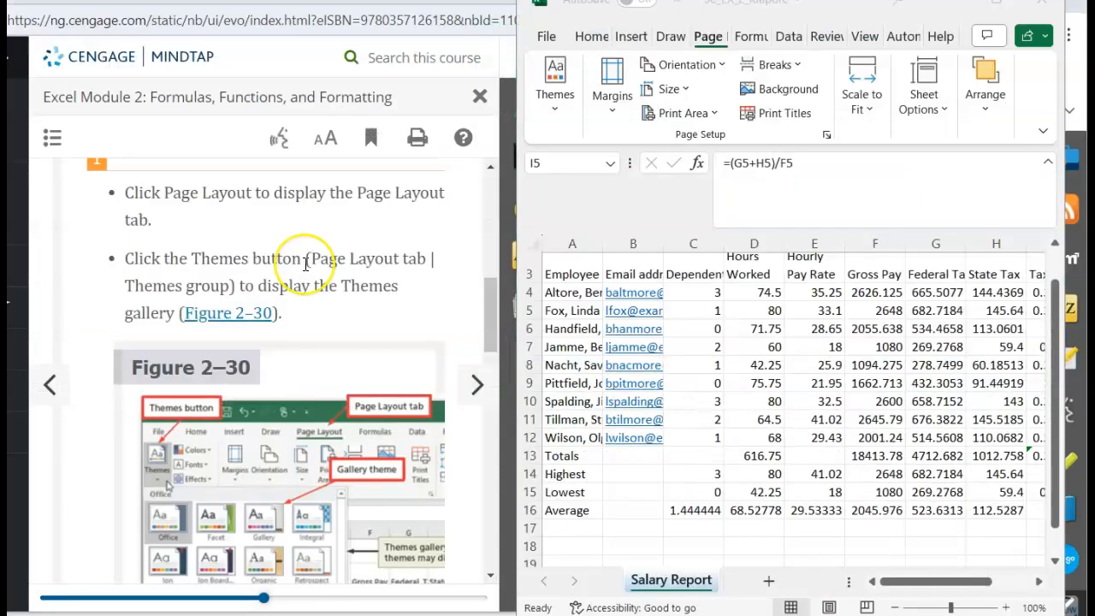
{"action": "scroll", "coordinate": [303, 262], "scroll_direction": "up", "scroll_amount": 1}
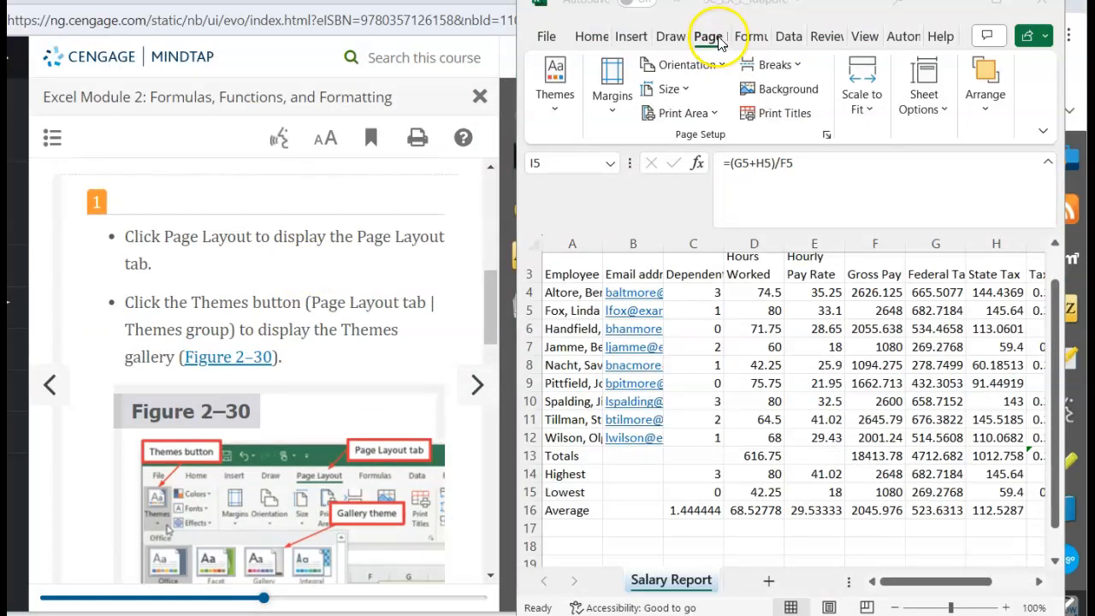
{"action": "left_click", "coordinate": [554, 116]}
{"action": "left_click", "coordinate": [551, 118]}
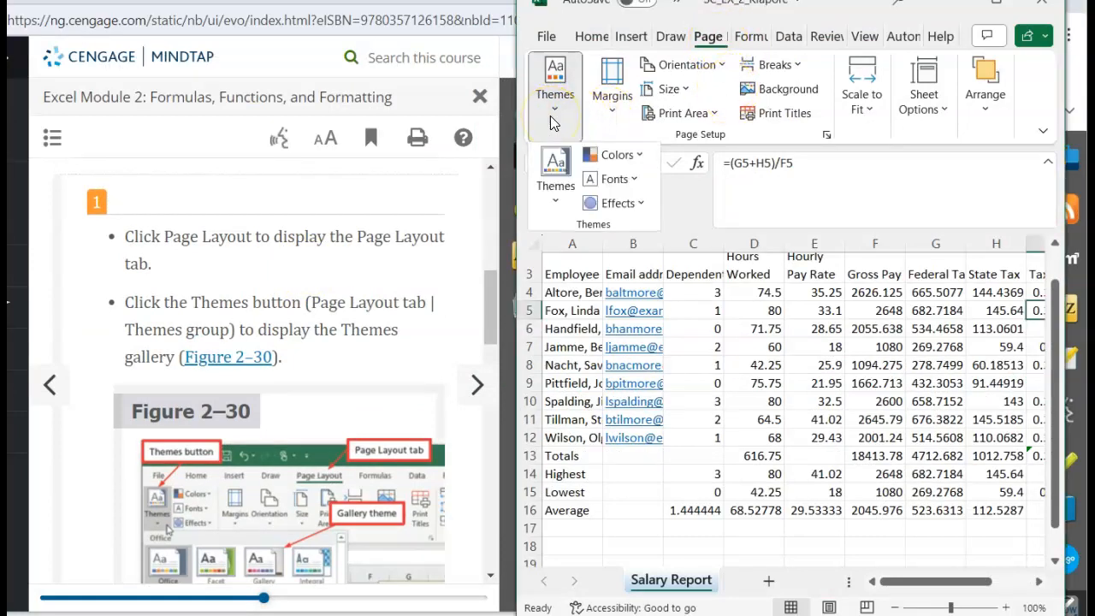
{"action": "scroll", "coordinate": [359, 346], "scroll_direction": "down", "scroll_amount": 2}
{"action": "scroll", "coordinate": [360, 346], "scroll_direction": "down", "scroll_amount": 6}
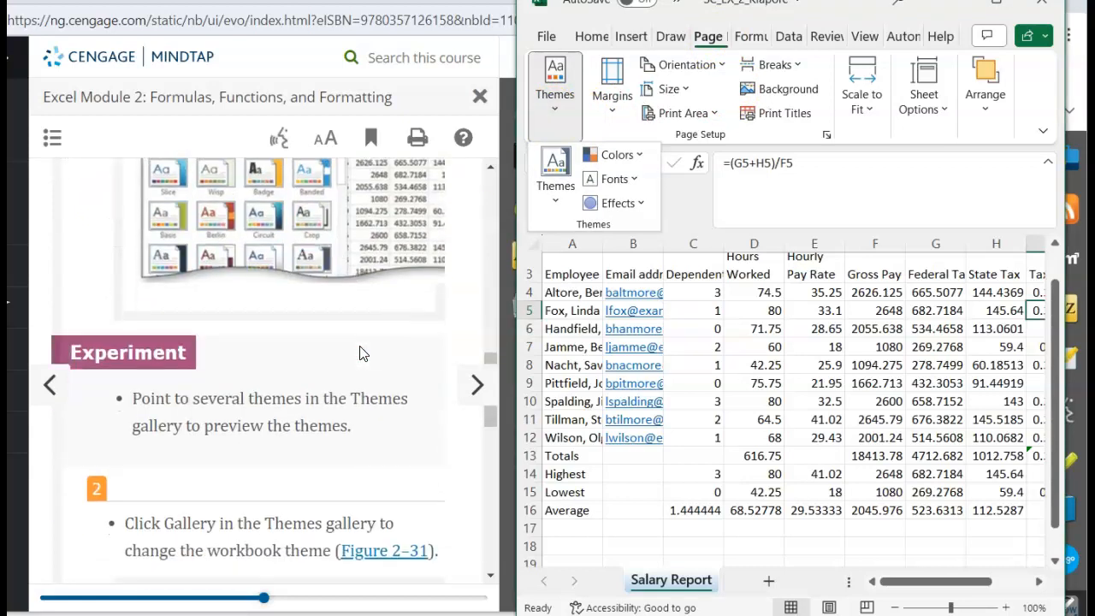
{"action": "scroll", "coordinate": [360, 352], "scroll_direction": "down", "scroll_amount": 1}
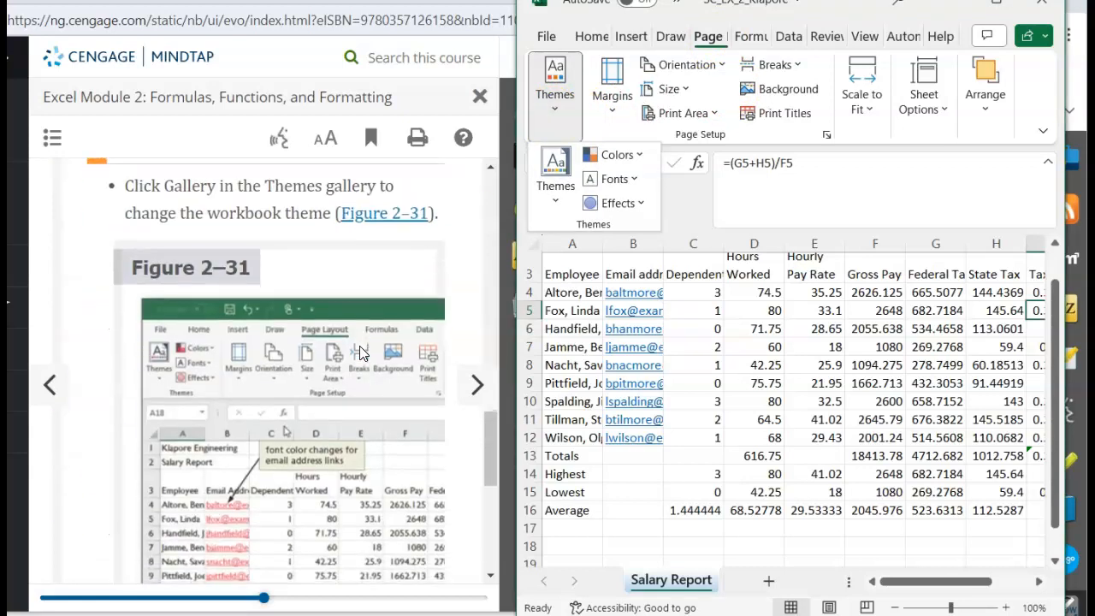
{"action": "scroll", "coordinate": [374, 242], "scroll_direction": "up", "scroll_amount": 1}
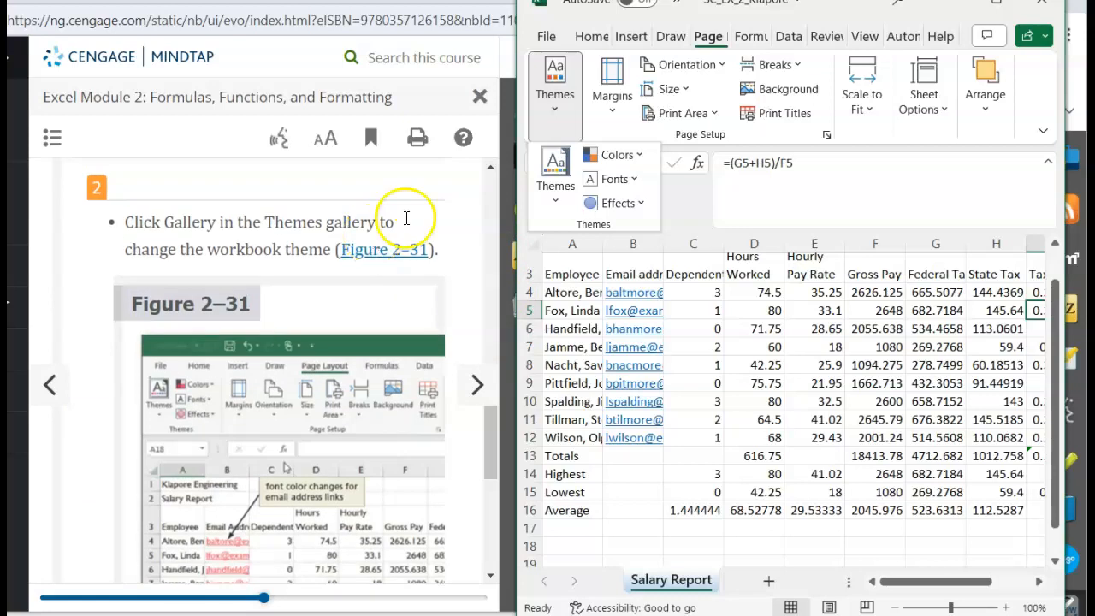
{"action": "left_click", "coordinate": [555, 192]}
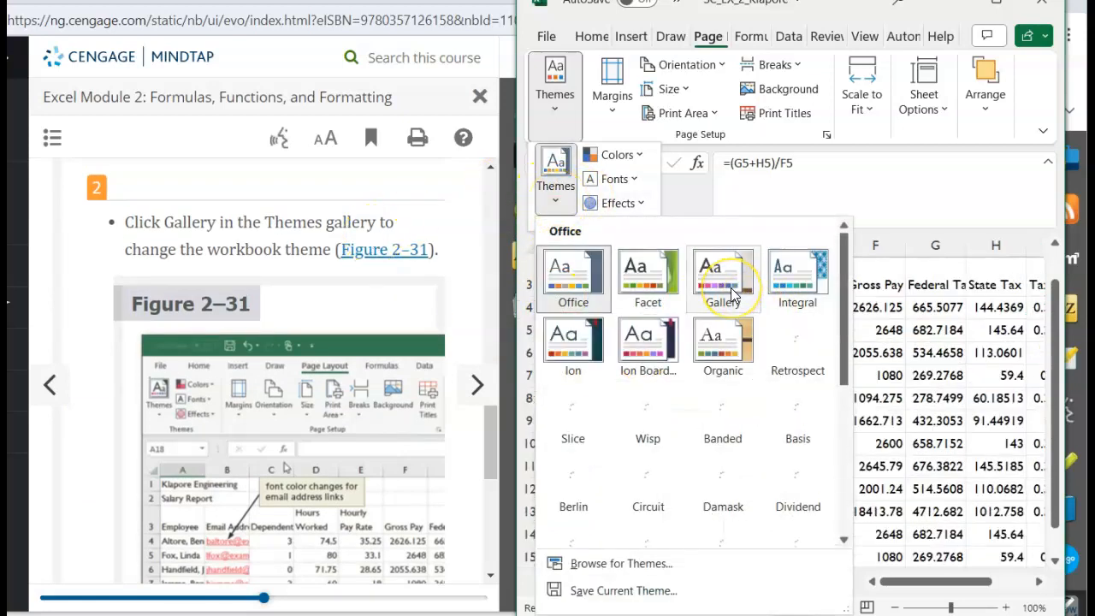
{"action": "left_click", "coordinate": [721, 267]}
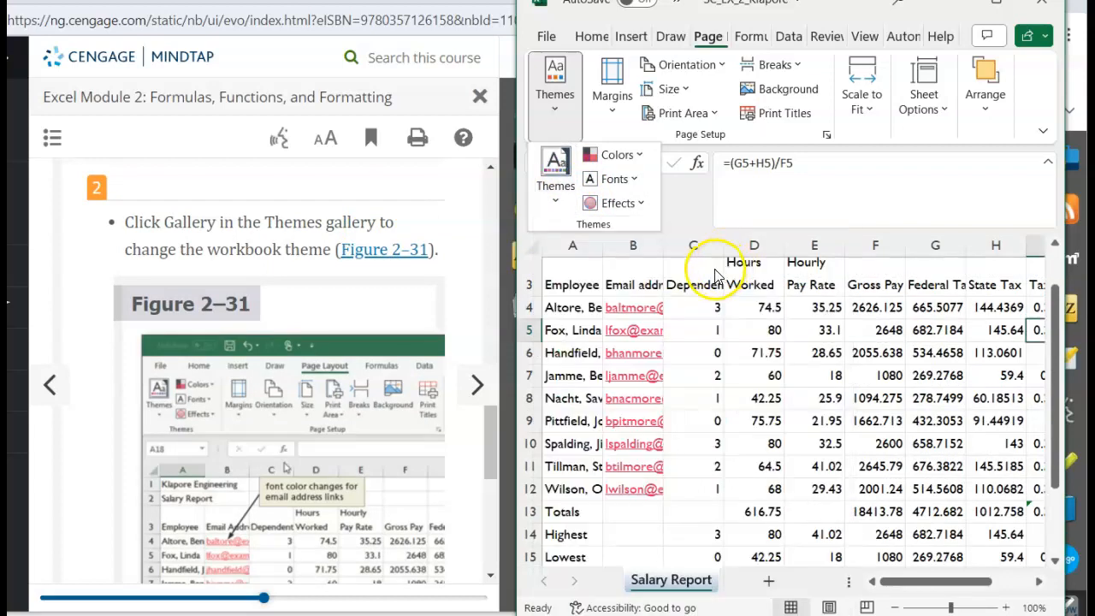
- Compare the themed worksheet with Figure 2–31, including the font color of the email address links
{"action": "scroll", "coordinate": [355, 387], "scroll_direction": "down", "scroll_amount": 4}
{"action": "scroll", "coordinate": [354, 386], "scroll_direction": "up", "scroll_amount": 4}
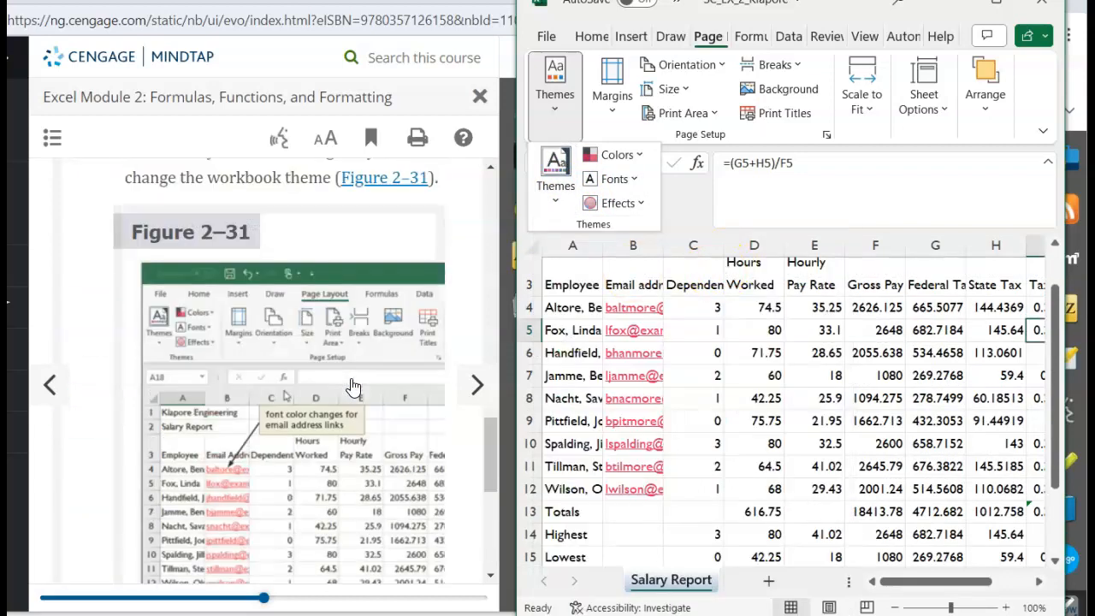
{"action": "scroll", "coordinate": [353, 387], "scroll_direction": "up", "scroll_amount": 1}
{"action": "scroll", "coordinate": [353, 386], "scroll_direction": "down", "scroll_amount": 3}
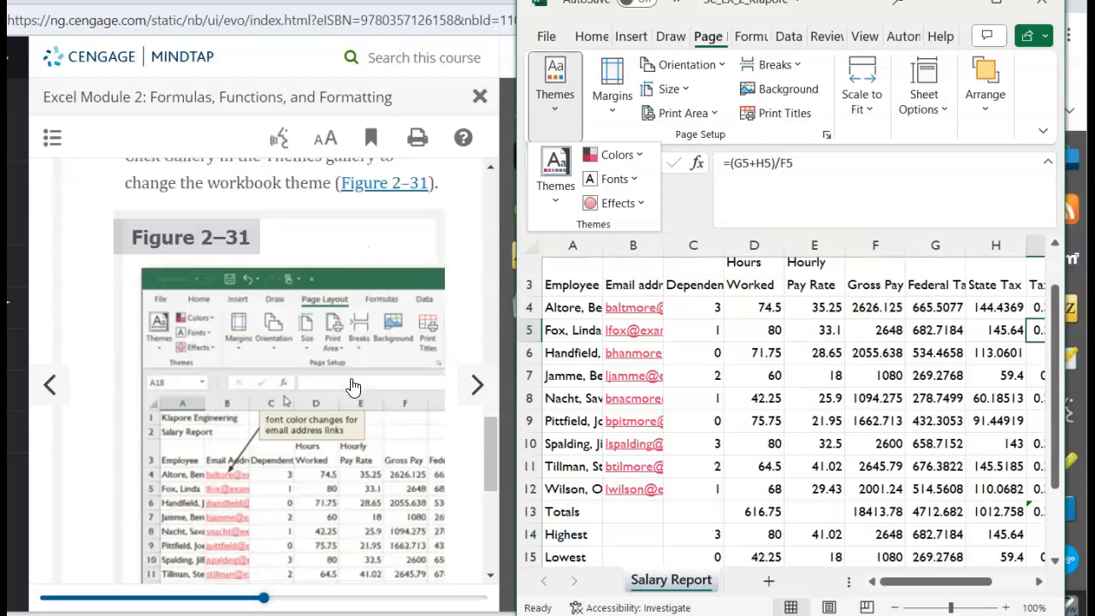
{"action": "scroll", "coordinate": [353, 387], "scroll_direction": "down", "scroll_amount": 3}
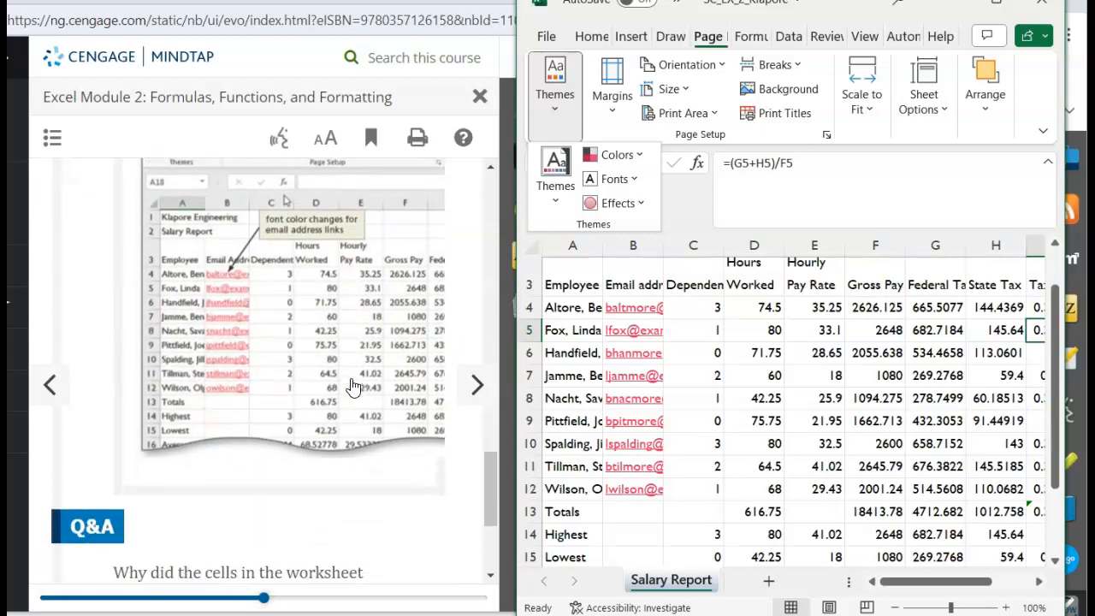
- Advance to the lesson page on merging and centering the worksheet titles and display the Home commands as step 1 instructs
{"action": "left_click", "coordinate": [477, 384]}
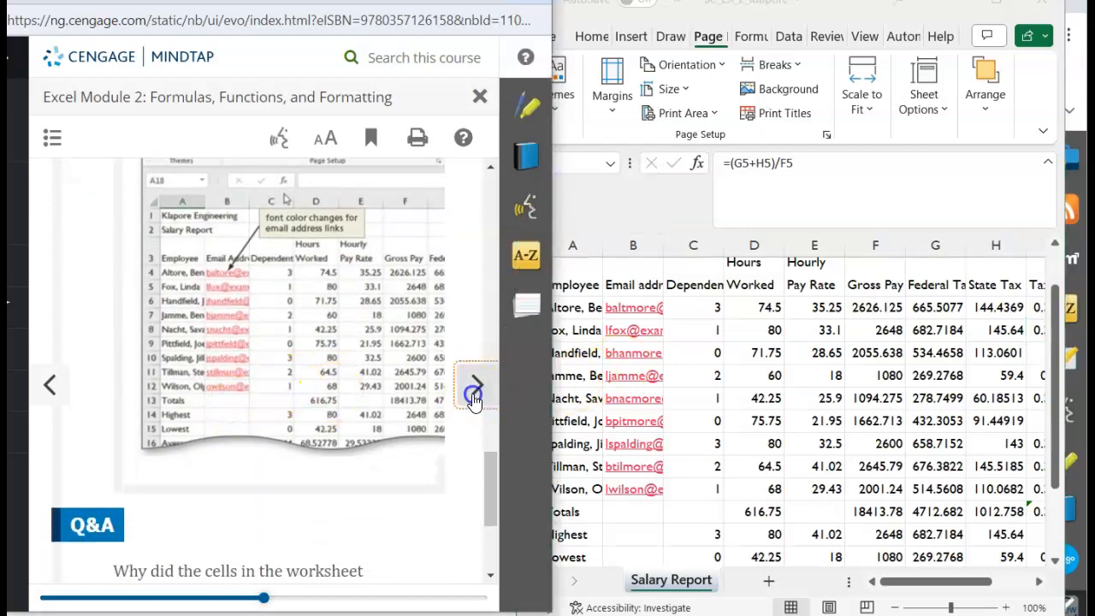
{"action": "scroll", "coordinate": [360, 430], "scroll_direction": "down", "scroll_amount": 4}
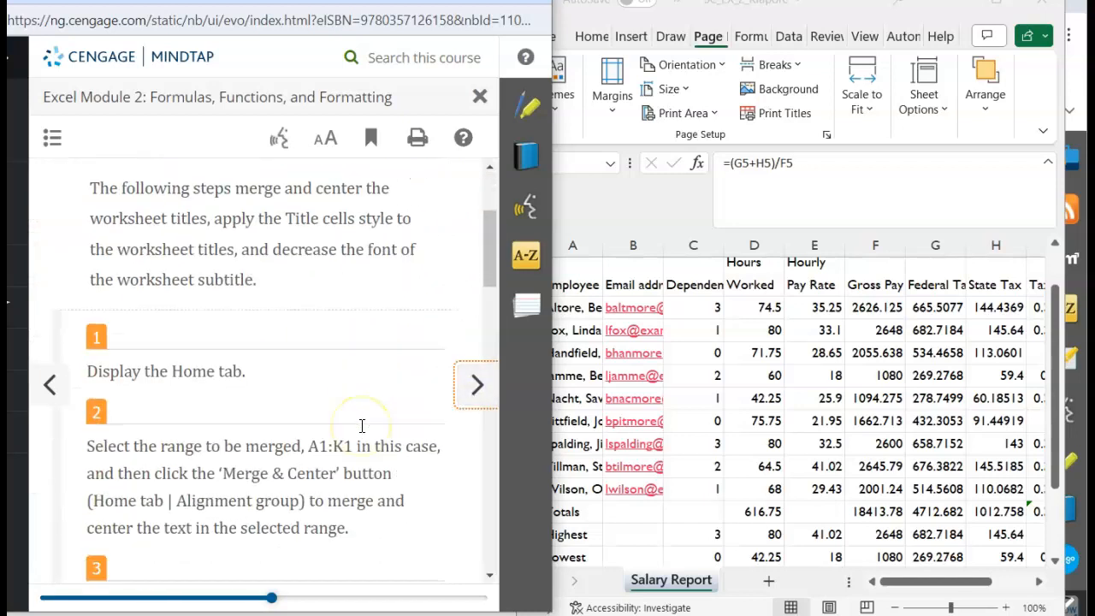
{"action": "left_click", "coordinate": [600, 36]}
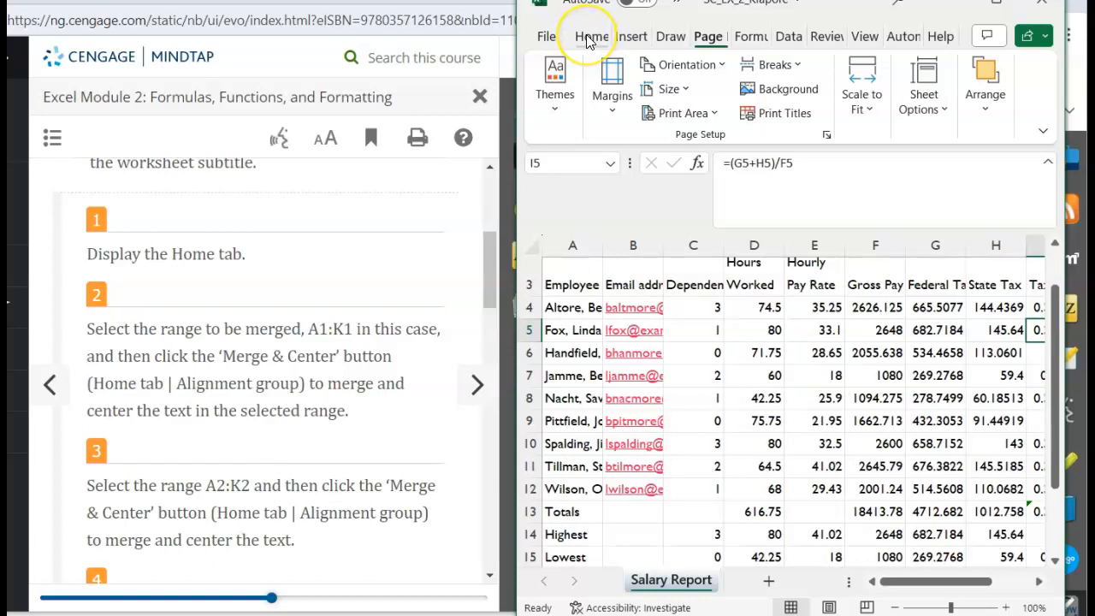
- Merge and center the worksheet title Klapore Engineering across the range A1:K1
{"action": "left_click", "coordinate": [588, 39]}
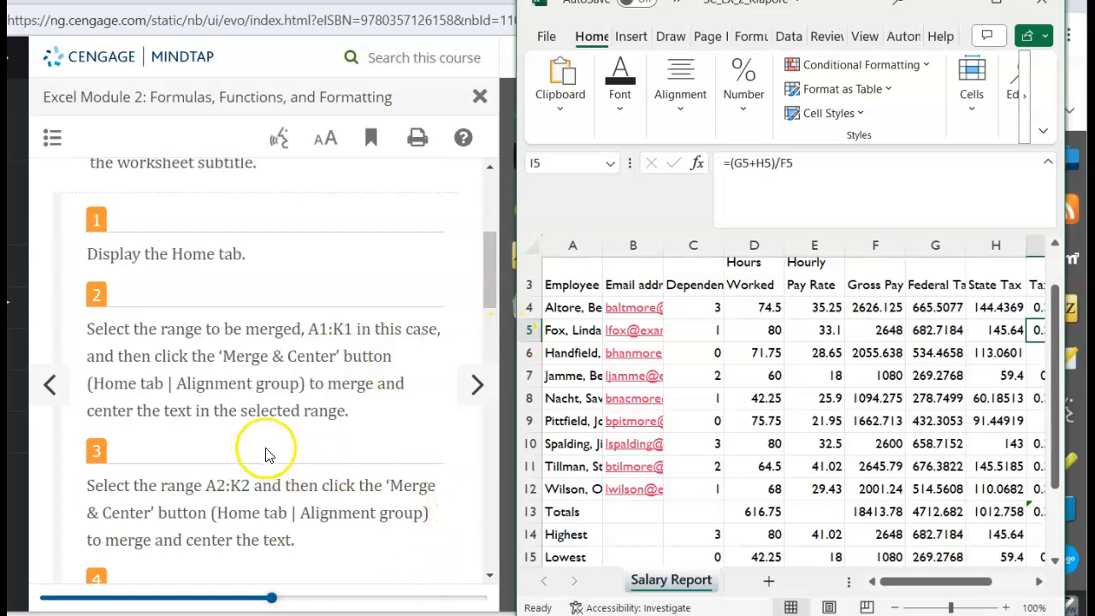
{"action": "scroll", "coordinate": [596, 332], "scroll_direction": "up", "scroll_amount": 2}
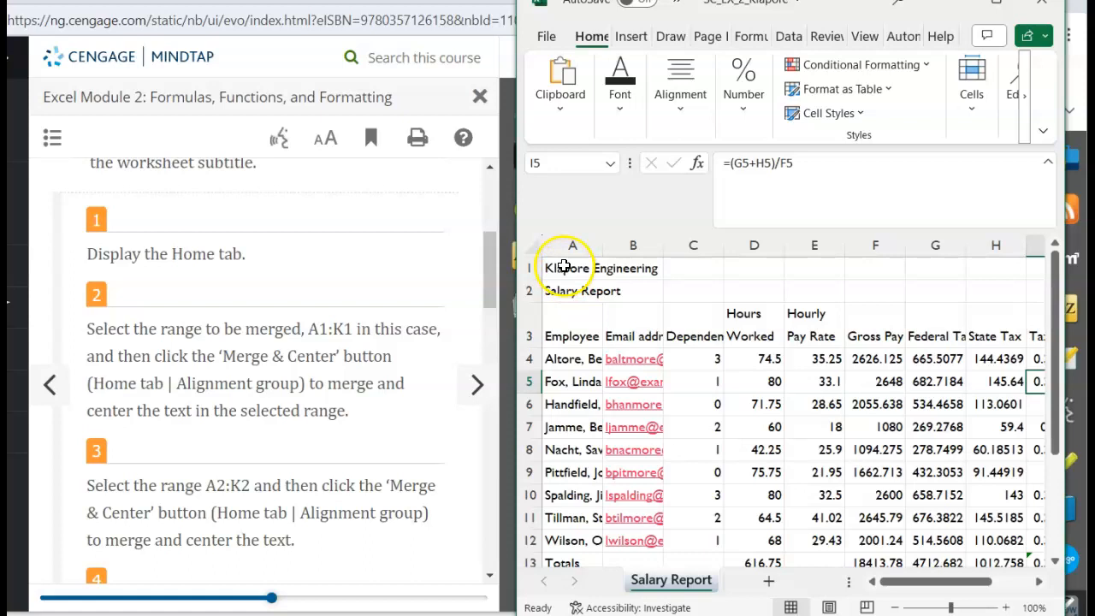
{"action": "left_click", "coordinate": [563, 266]}
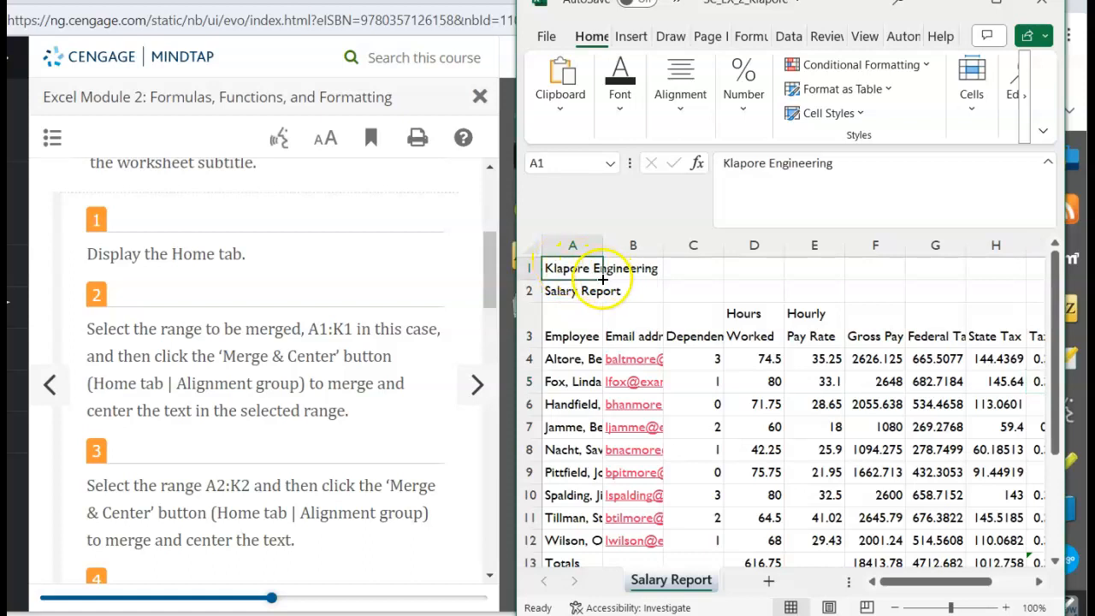
{"action": "left_click_drag", "start_coordinate": [564, 266], "coordinate": [942, 264]}
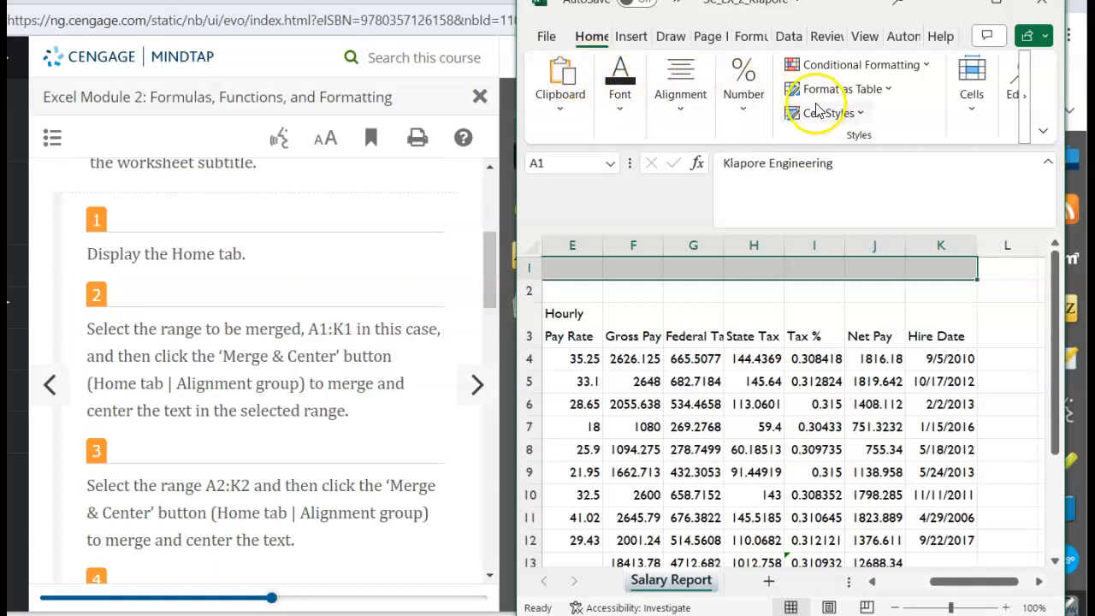
{"action": "left_click", "coordinate": [680, 123]}
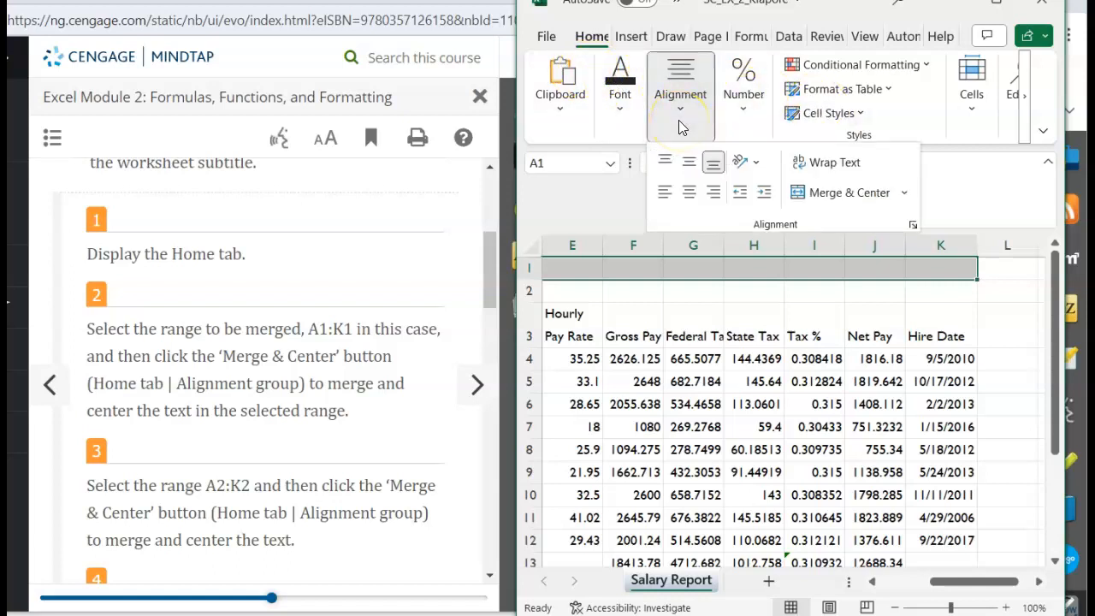
{"action": "left_click", "coordinate": [855, 193]}
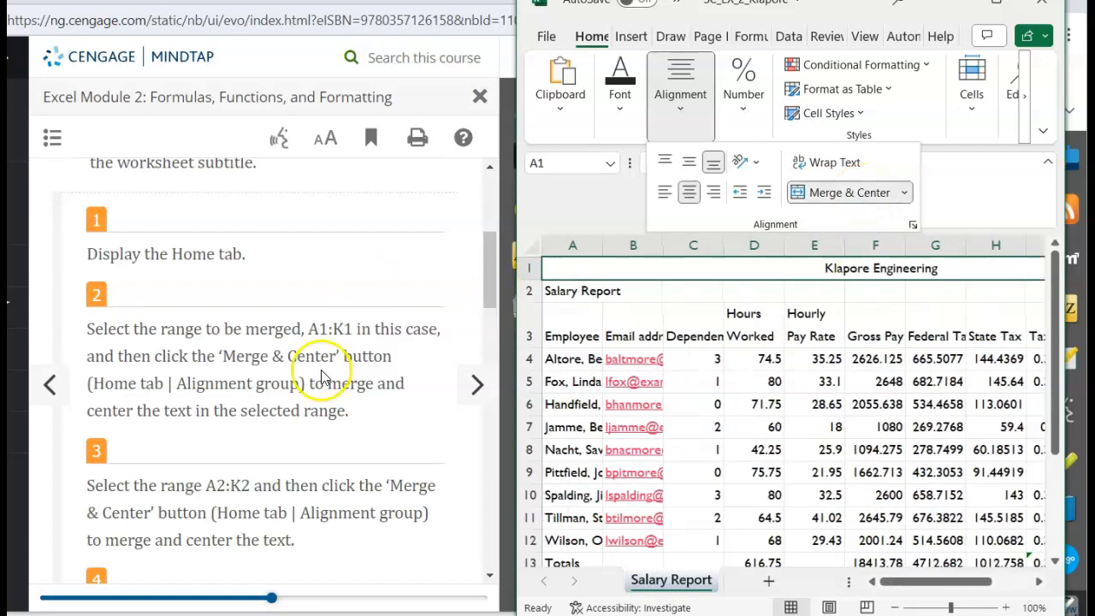
- Read step 3 of the lesson and merge and center the Salary Report subtitle across A2:K2
{"action": "scroll", "coordinate": [190, 380], "scroll_direction": "down", "scroll_amount": 1}
{"action": "scroll", "coordinate": [190, 380], "scroll_direction": "down", "scroll_amount": 3}
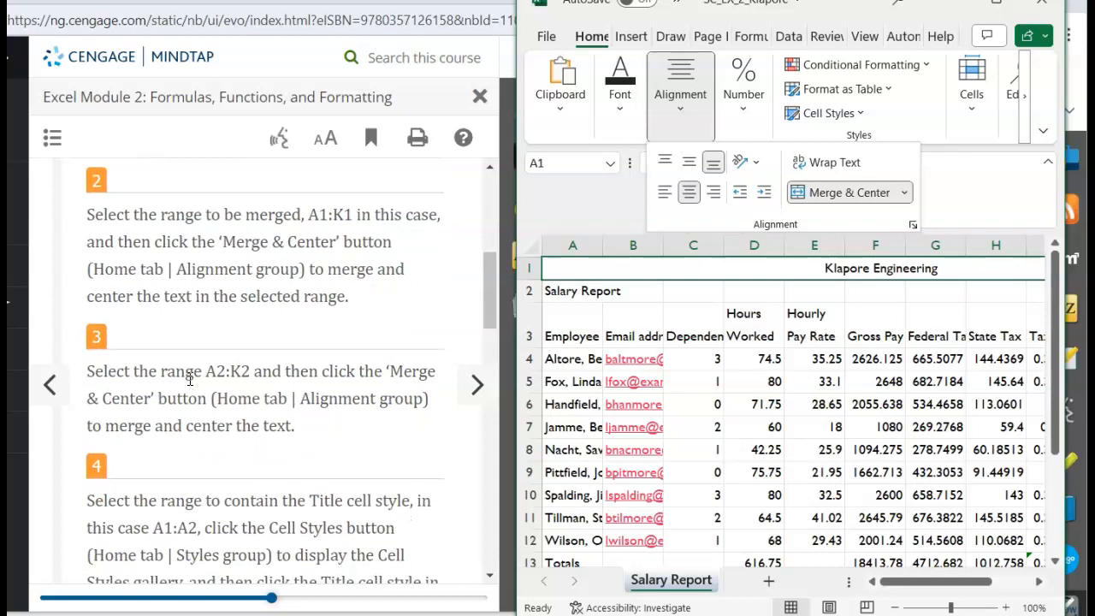
{"action": "scroll", "coordinate": [190, 380], "scroll_direction": "down", "scroll_amount": 2}
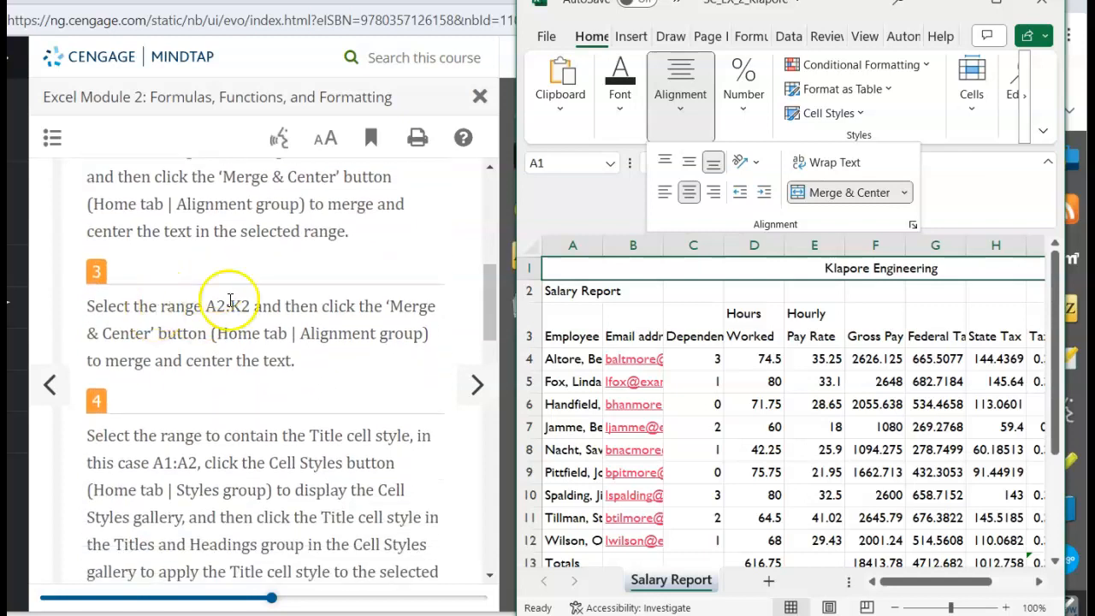
{"action": "left_click", "coordinate": [564, 291]}
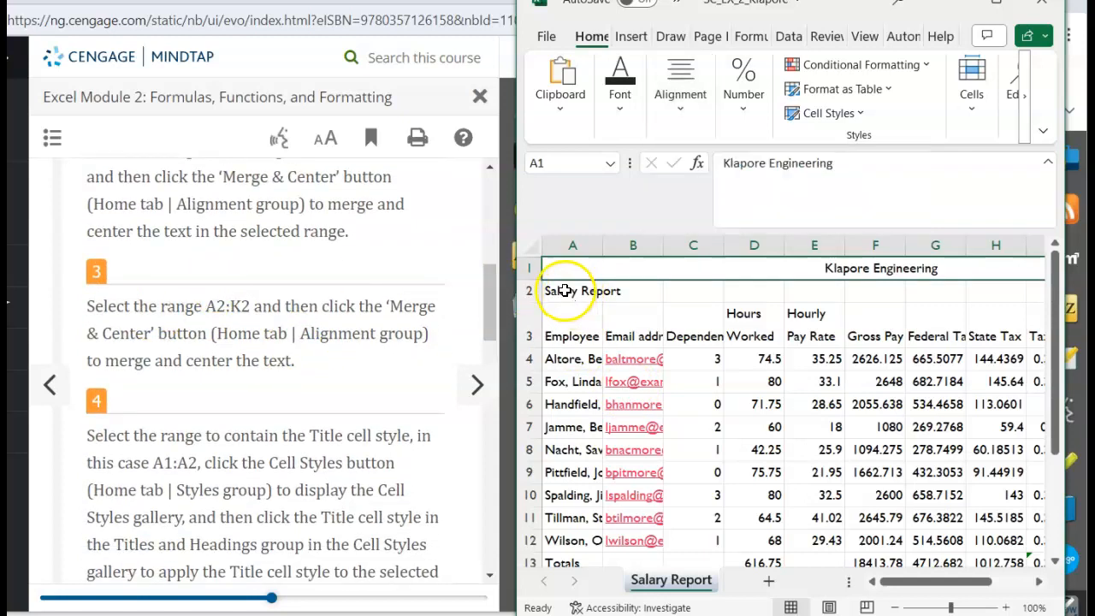
{"action": "left_click_drag", "start_coordinate": [561, 291], "coordinate": [944, 295]}
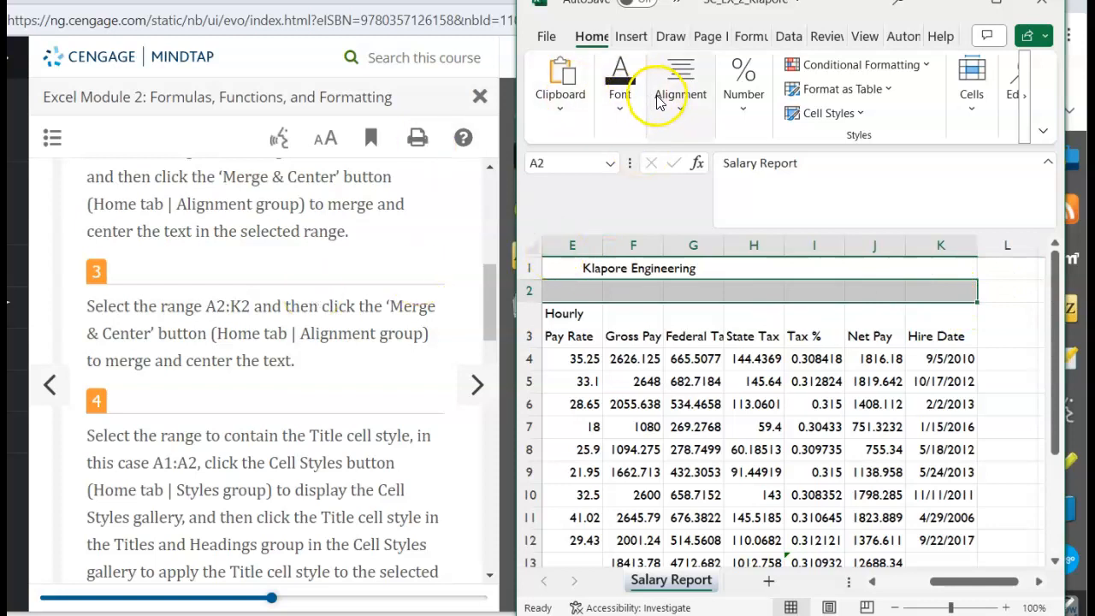
{"action": "left_click", "coordinate": [680, 115]}
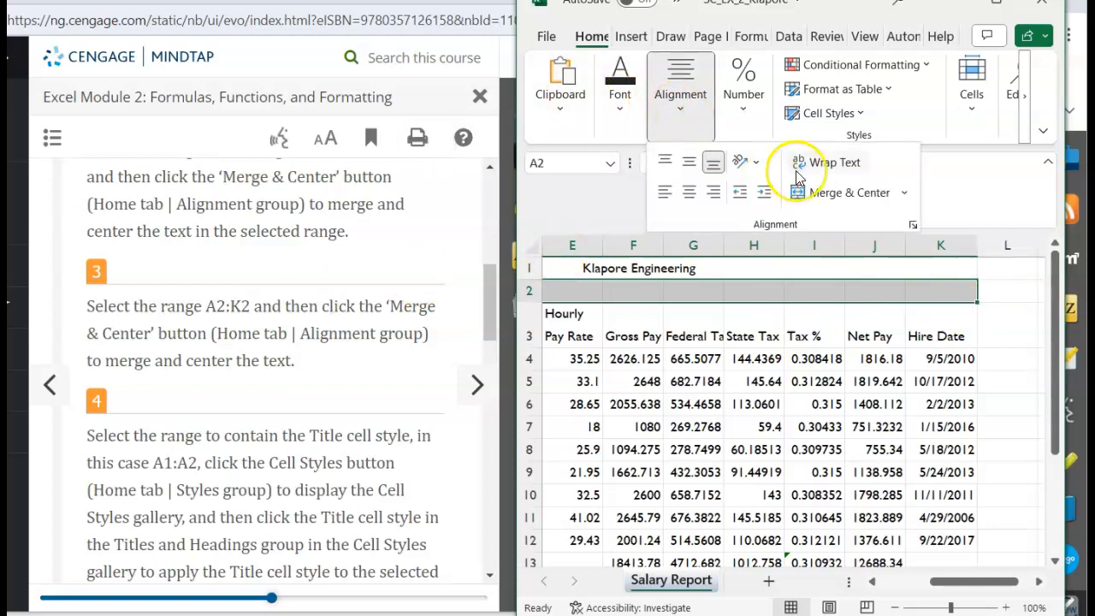
{"action": "left_click", "coordinate": [819, 186]}
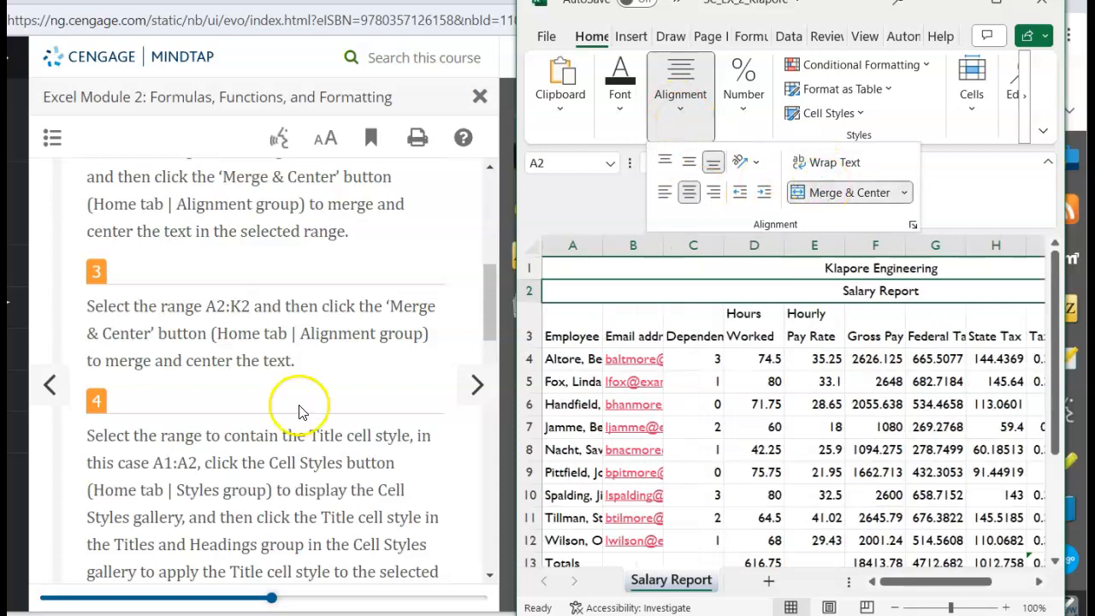
- Apply the Title cell style to the merged titles in A1:A2, following step 4 of the lesson
{"action": "scroll", "coordinate": [135, 457], "scroll_direction": "down", "scroll_amount": 2}
{"action": "scroll", "coordinate": [136, 455], "scroll_direction": "down", "scroll_amount": 1}
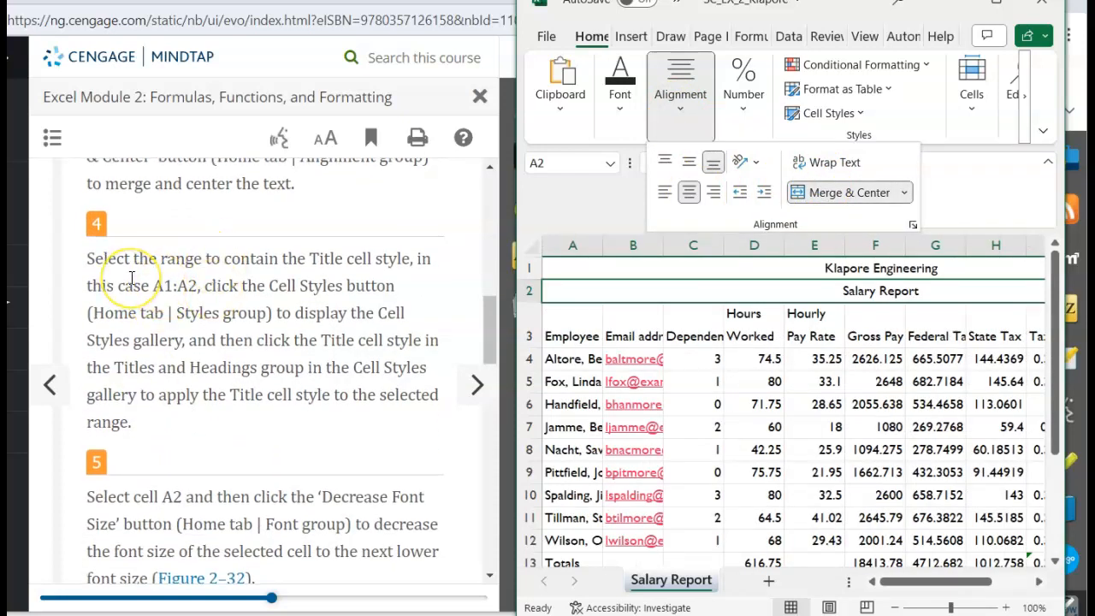
{"action": "scroll", "coordinate": [133, 282], "scroll_direction": "up", "scroll_amount": 1}
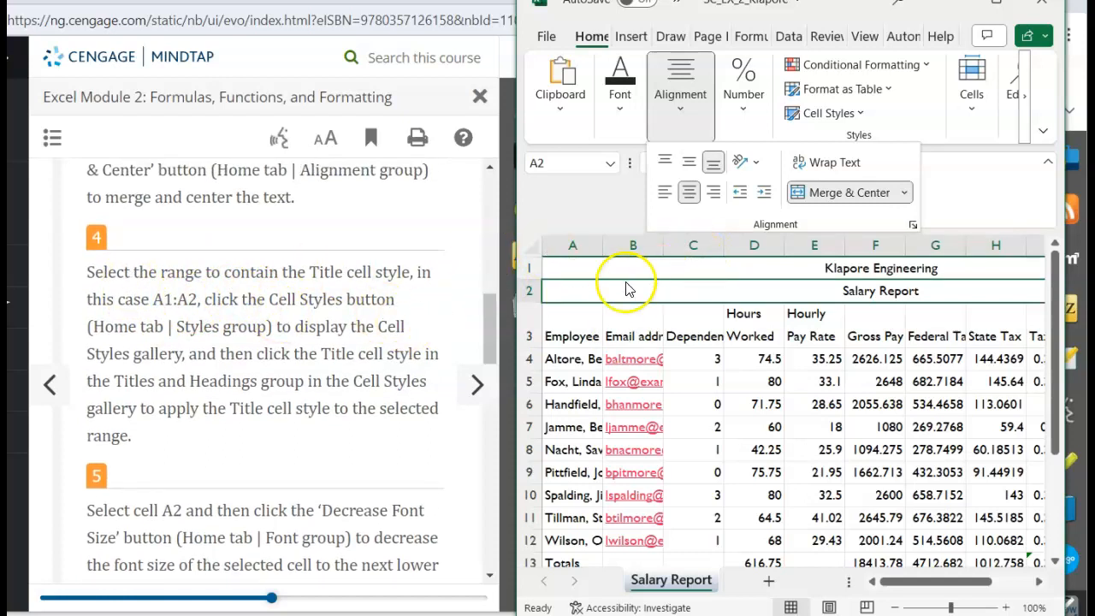
{"action": "left_click", "coordinate": [567, 271]}
{"action": "left_click", "coordinate": [561, 269]}
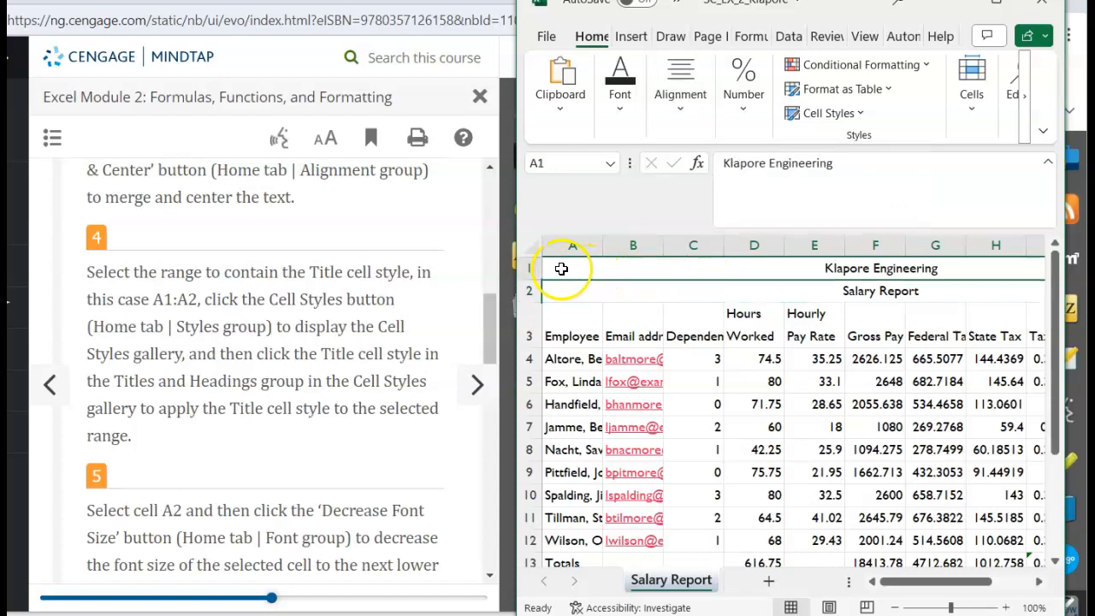
{"action": "left_click_drag", "start_coordinate": [563, 276], "coordinate": [564, 290]}
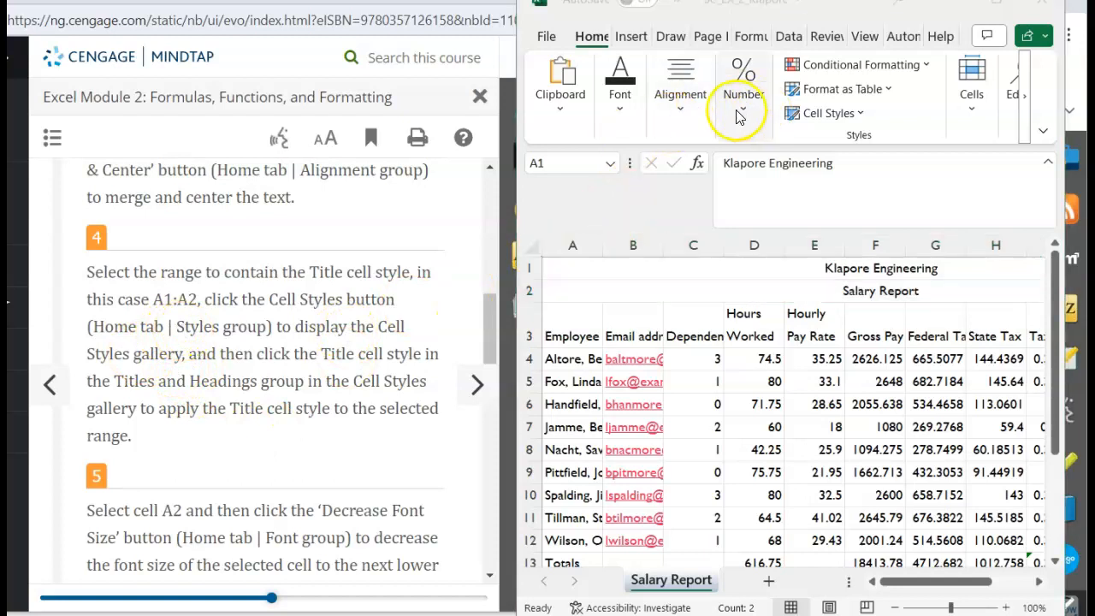
{"action": "left_click", "coordinate": [584, 285]}
{"action": "double_click", "coordinate": [577, 267]}
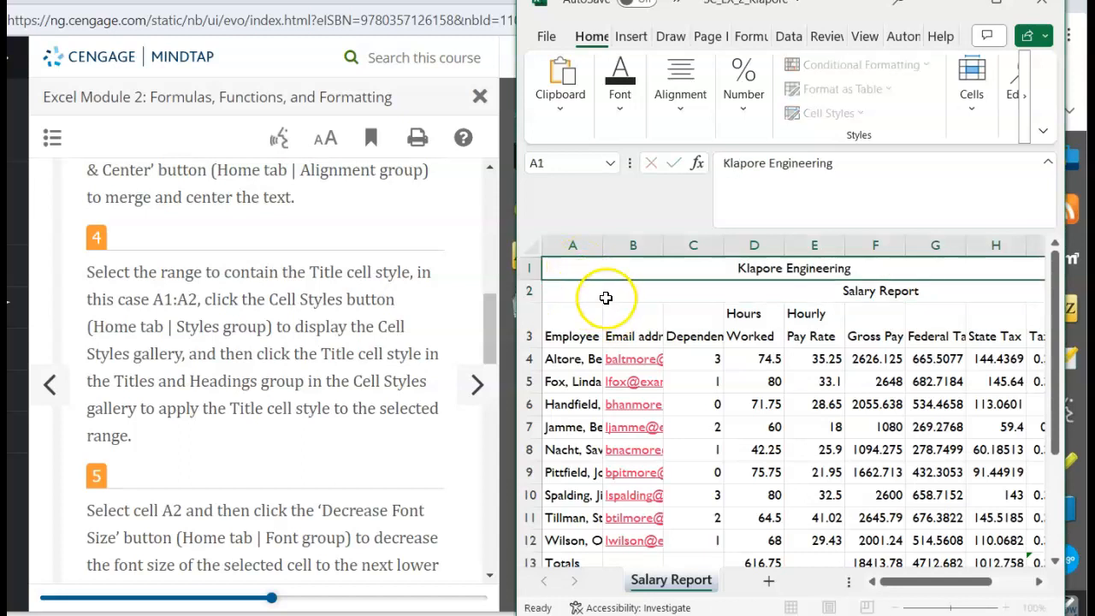
{"action": "left_click_drag", "start_coordinate": [606, 294], "coordinate": [602, 261]}
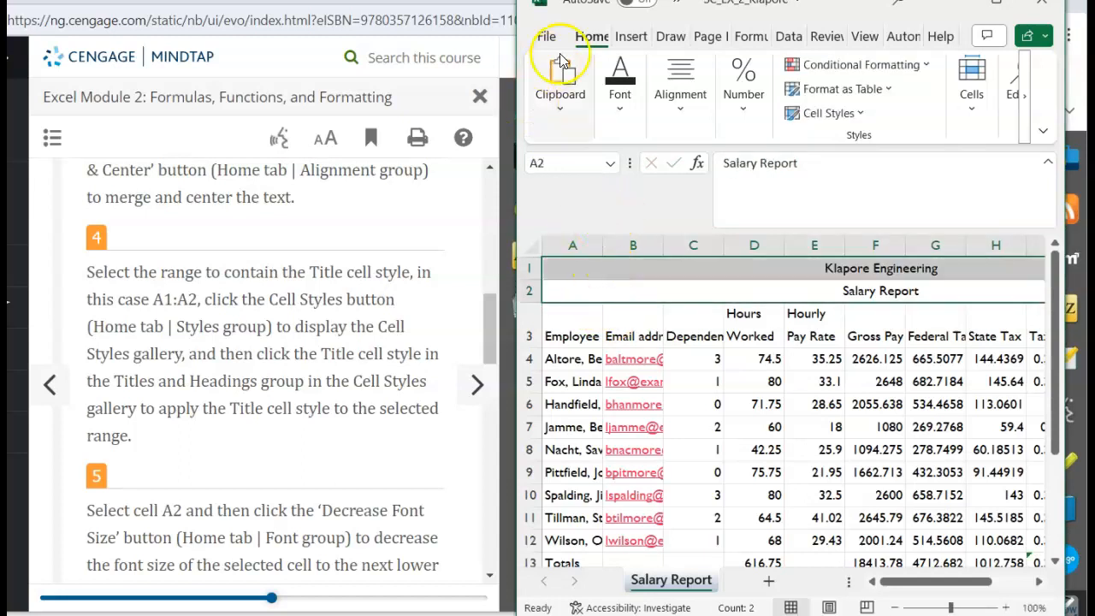
{"action": "left_click", "coordinate": [858, 115]}
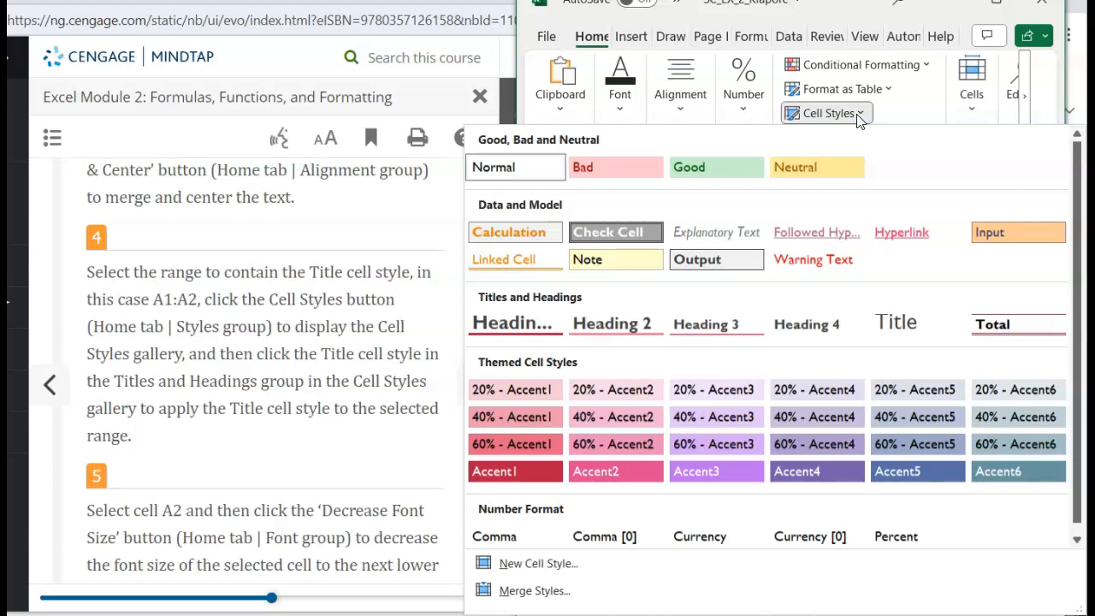
{"action": "left_click", "coordinate": [900, 330]}
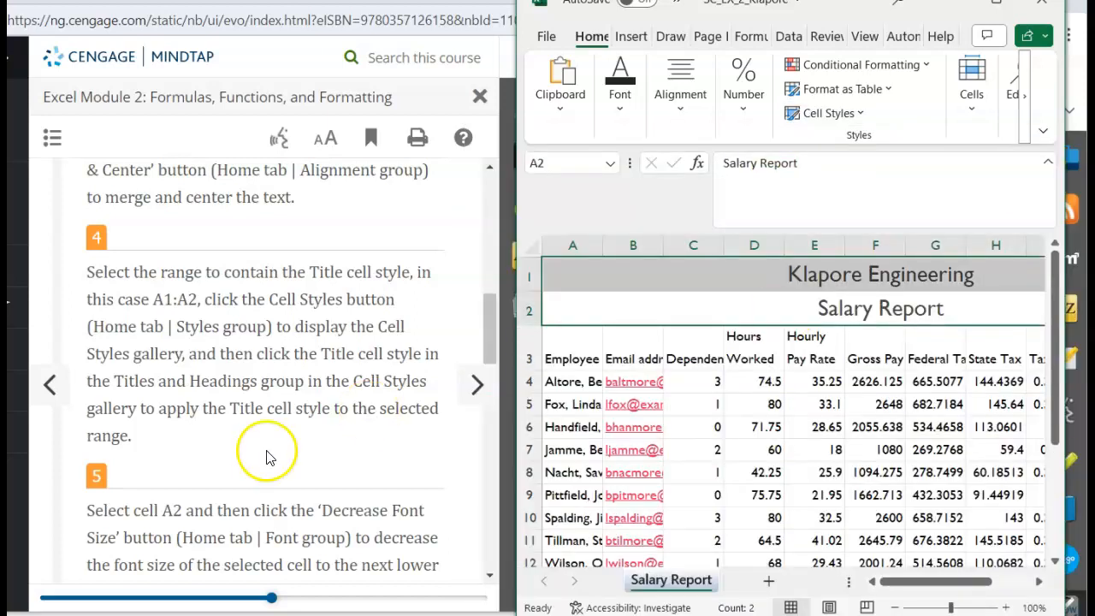
- Decrease the font size of the Salary Report subtitle in A2 to 16, following step 5 and Figure 2–32
{"action": "scroll", "coordinate": [266, 457], "scroll_direction": "down", "scroll_amount": 3}
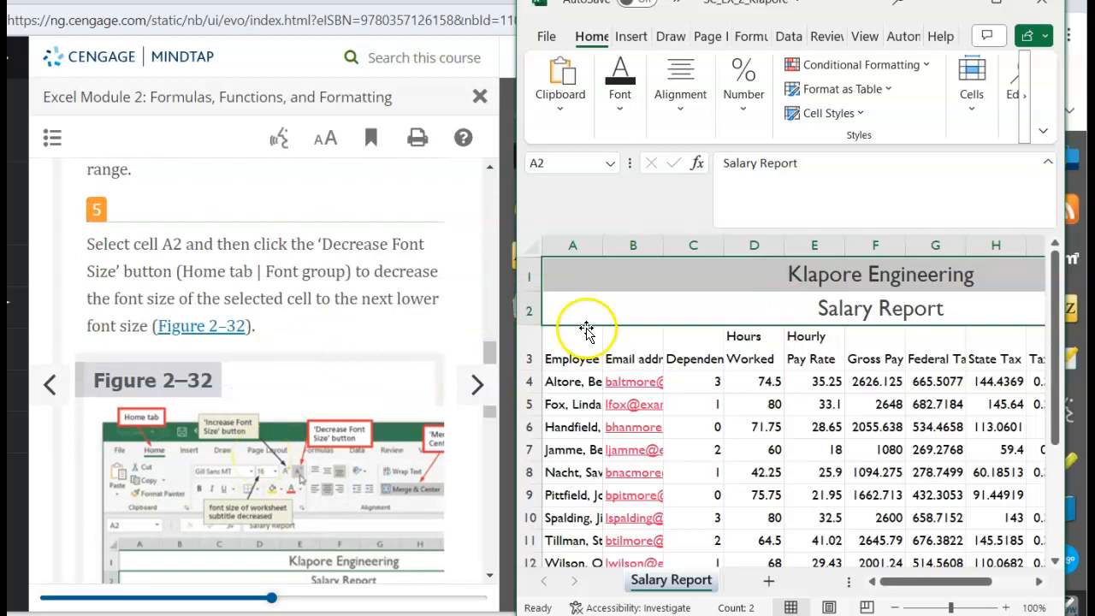
{"action": "left_click", "coordinate": [586, 312]}
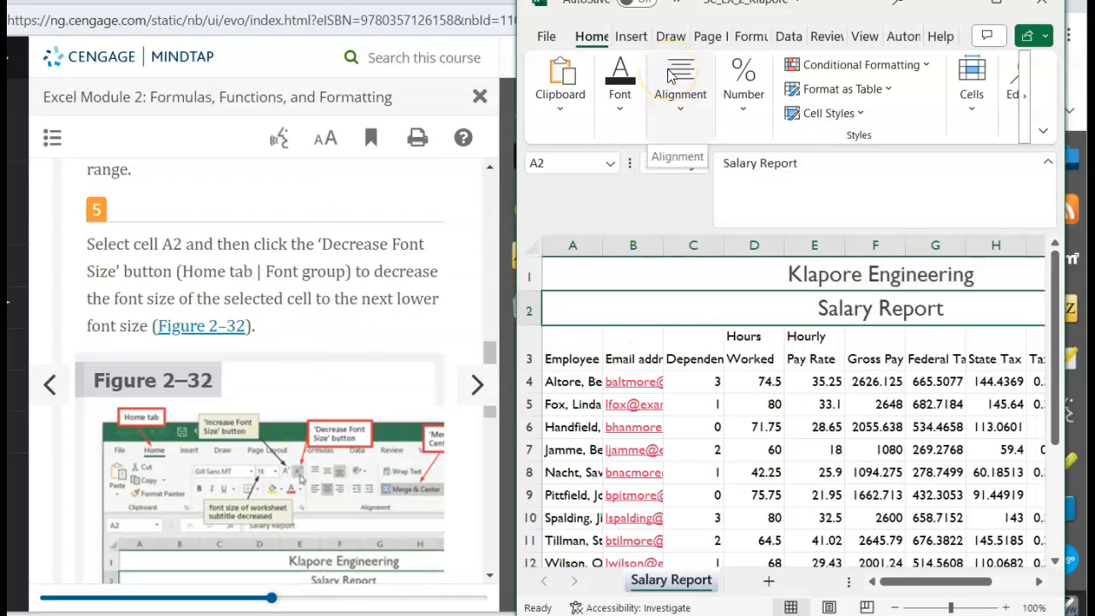
{"action": "left_click", "coordinate": [575, 38]}
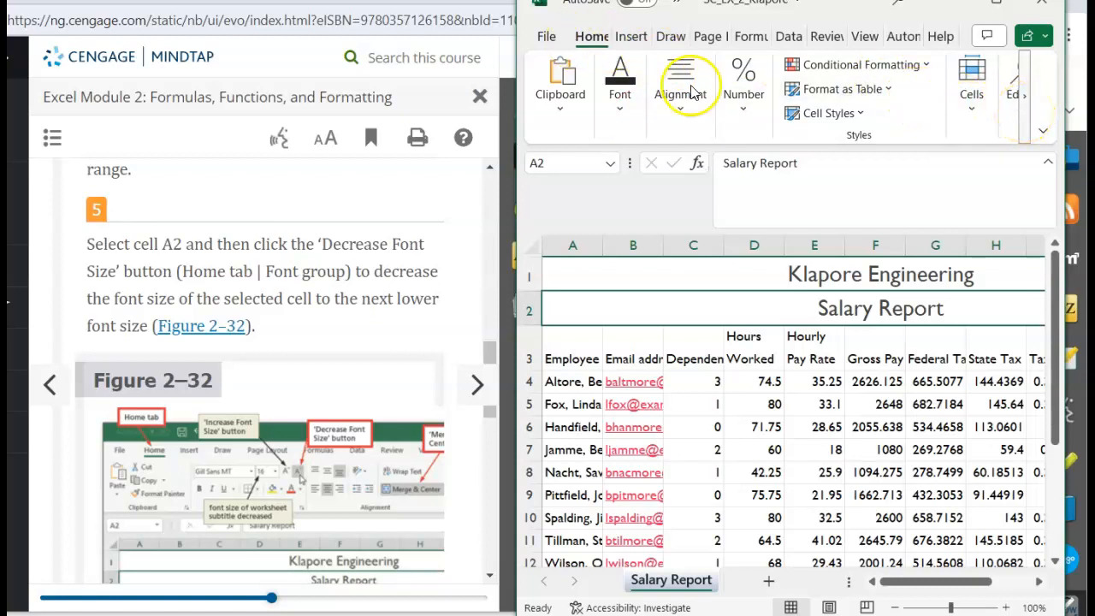
{"action": "left_click", "coordinate": [618, 95]}
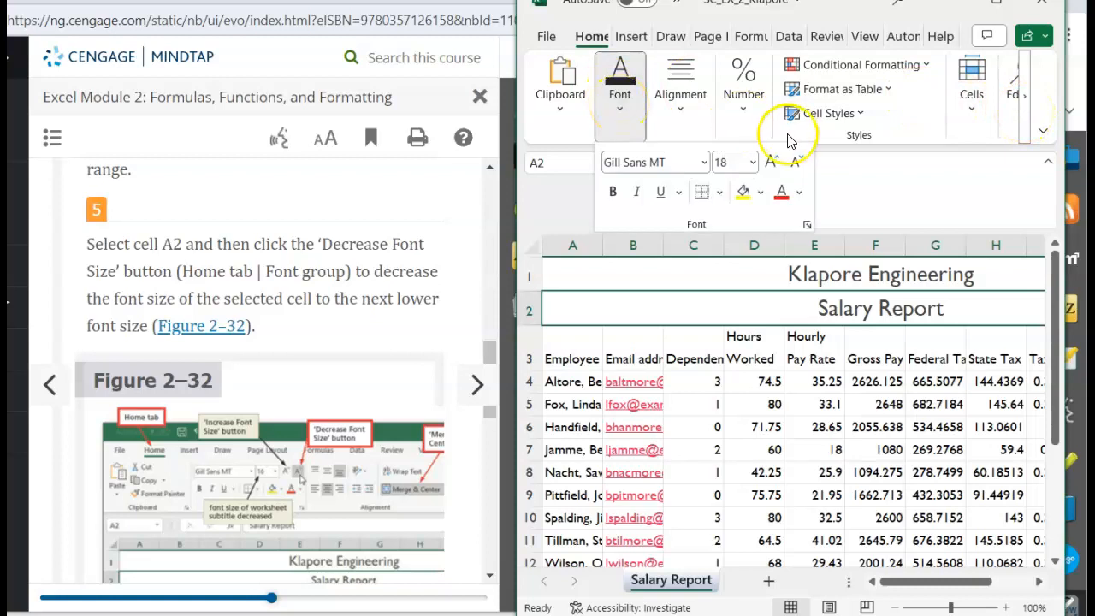
{"action": "scroll", "coordinate": [225, 401], "scroll_direction": "down", "scroll_amount": 1}
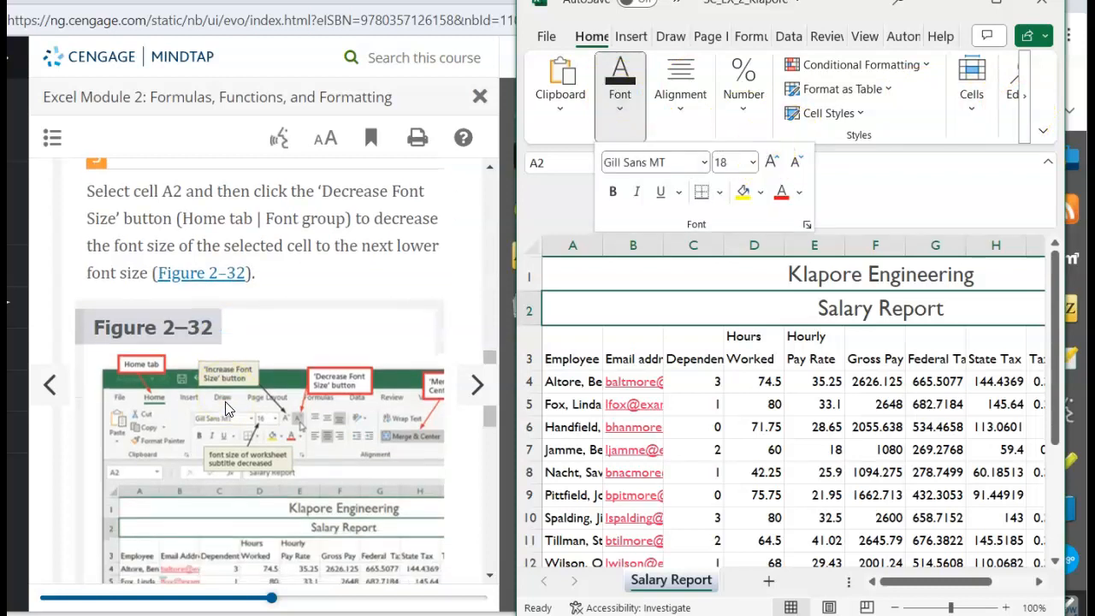
{"action": "scroll", "coordinate": [225, 409], "scroll_direction": "down", "scroll_amount": 5}
{"action": "scroll", "coordinate": [225, 408], "scroll_direction": "up", "scroll_amount": 3}
{"action": "scroll", "coordinate": [225, 409], "scroll_direction": "down", "scroll_amount": 6}
{"action": "scroll", "coordinate": [225, 408], "scroll_direction": "down", "scroll_amount": 1}
{"action": "scroll", "coordinate": [225, 409], "scroll_direction": "up", "scroll_amount": 7}
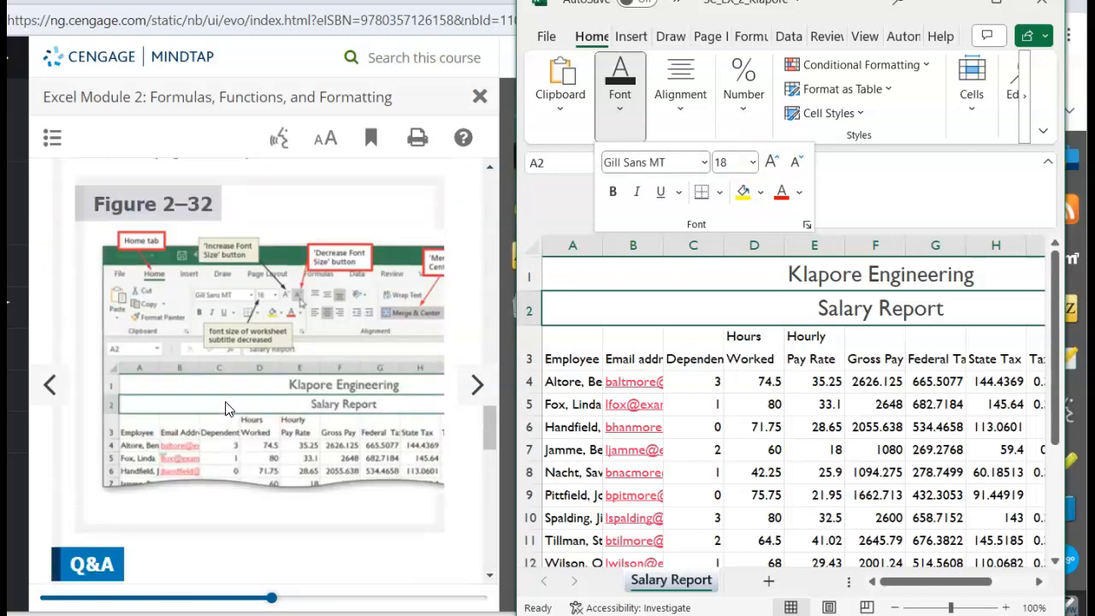
{"action": "scroll", "coordinate": [225, 408], "scroll_direction": "up", "scroll_amount": 1}
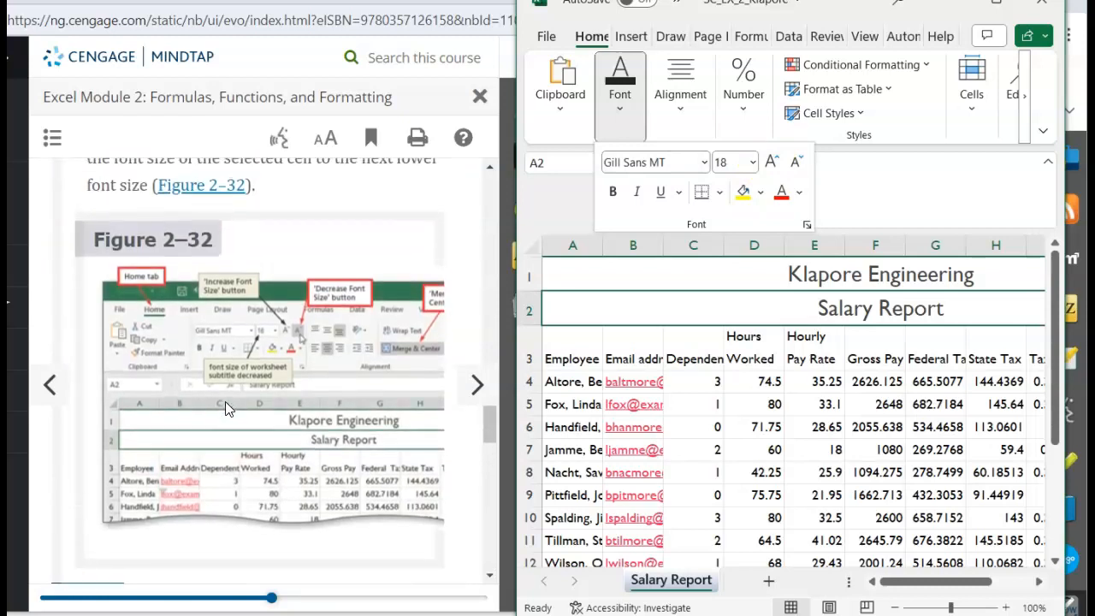
{"action": "scroll", "coordinate": [225, 401], "scroll_direction": "up", "scroll_amount": 3}
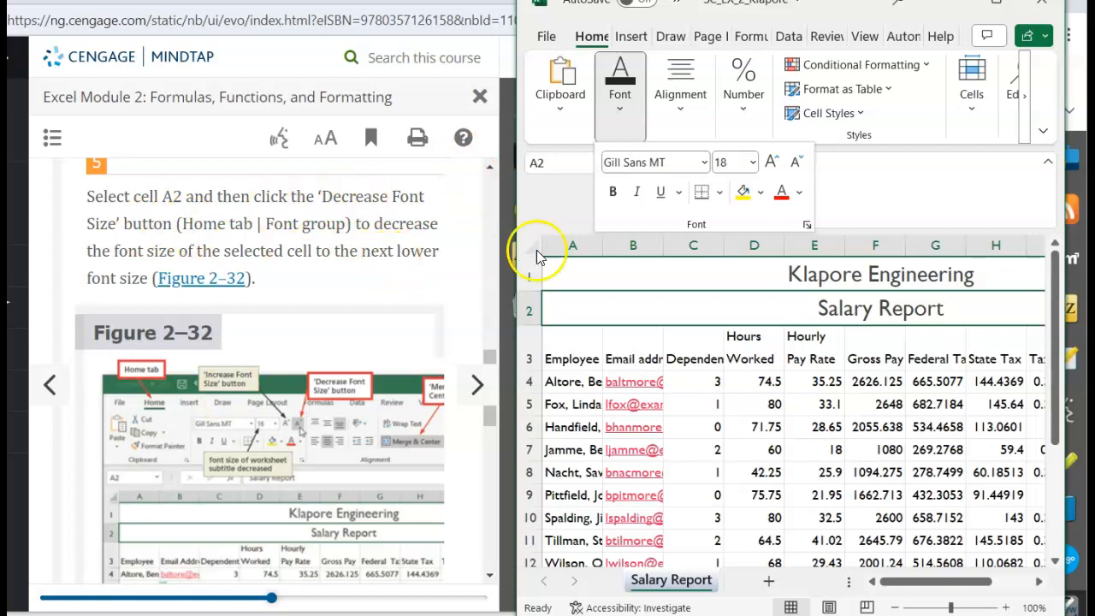
{"action": "left_click", "coordinate": [795, 165]}
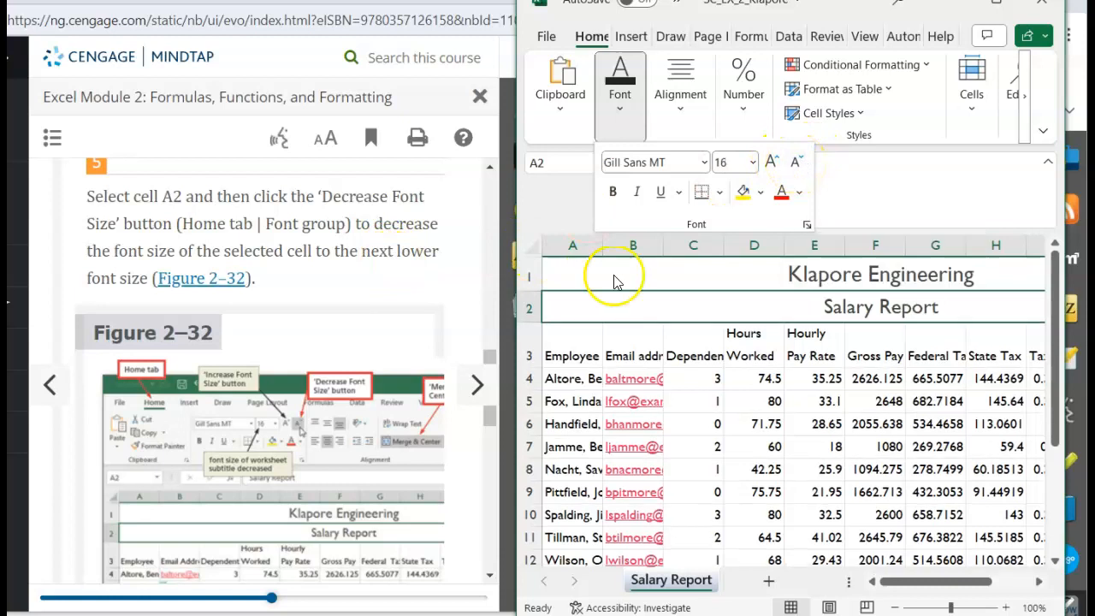
- Skim the remainder of the lesson page and advance to the fill color instructions at Figure 2–33
{"action": "scroll", "coordinate": [394, 479], "scroll_direction": "down", "scroll_amount": 8}
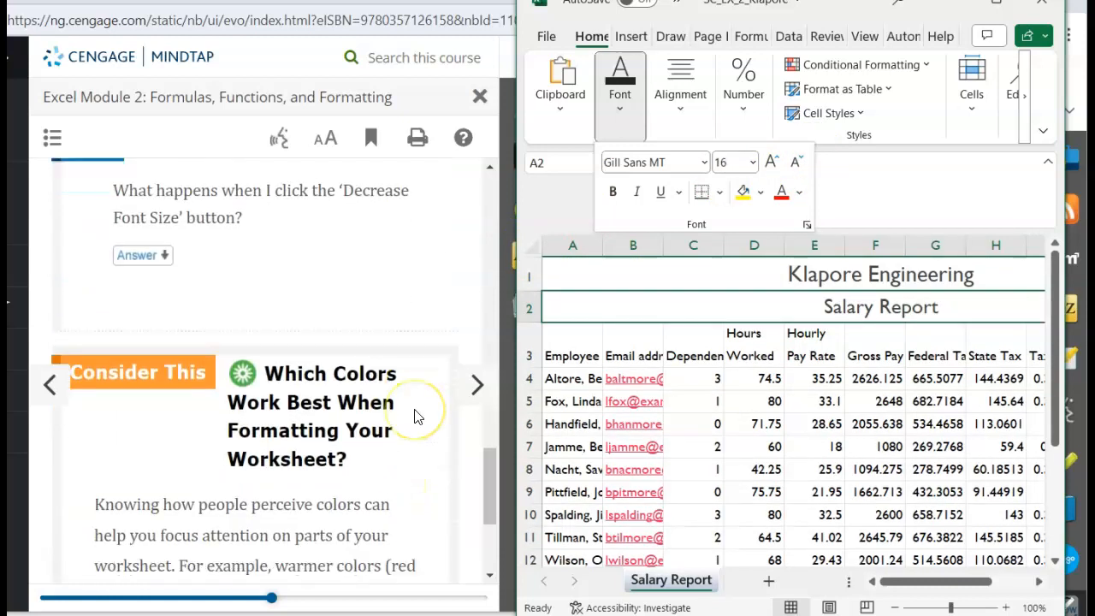
{"action": "scroll", "coordinate": [414, 417], "scroll_direction": "down", "scroll_amount": 3}
{"action": "left_click", "coordinate": [477, 385]}
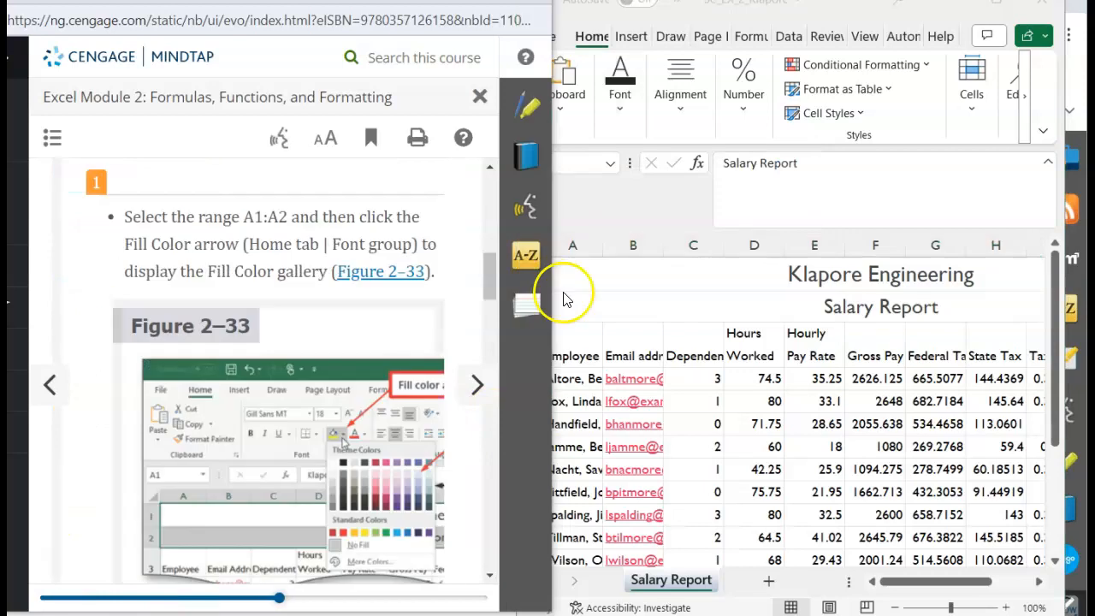
- Select the merged titles in A1:A2 and read step 1 of the lesson's fill color instructions
{"action": "left_click", "coordinate": [590, 272]}
{"action": "left_click", "coordinate": [577, 276]}
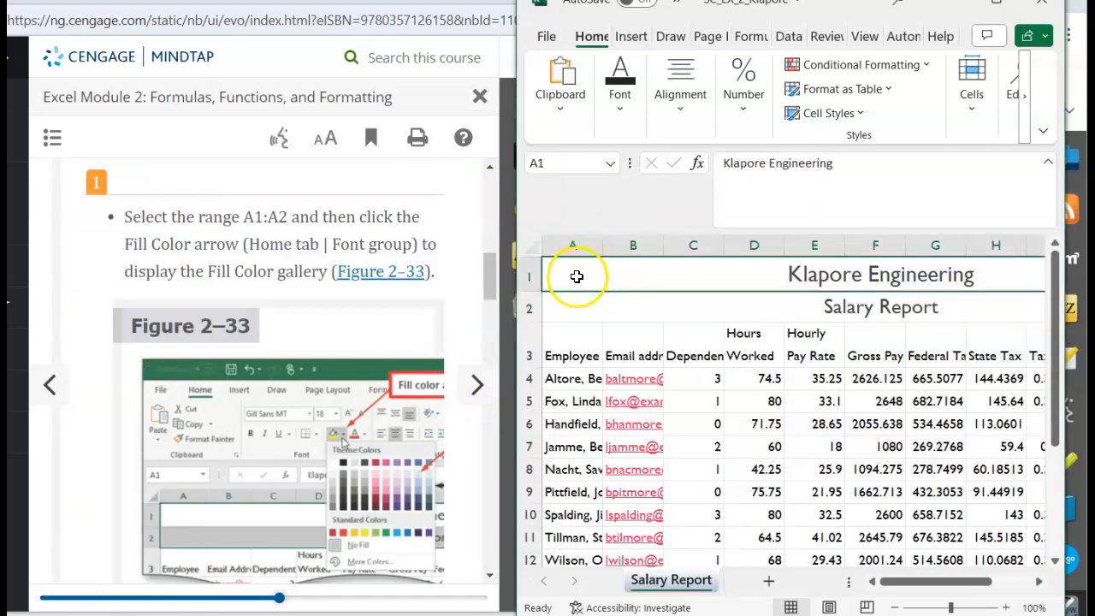
{"action": "left_click_drag", "start_coordinate": [576, 276], "coordinate": [579, 306]}
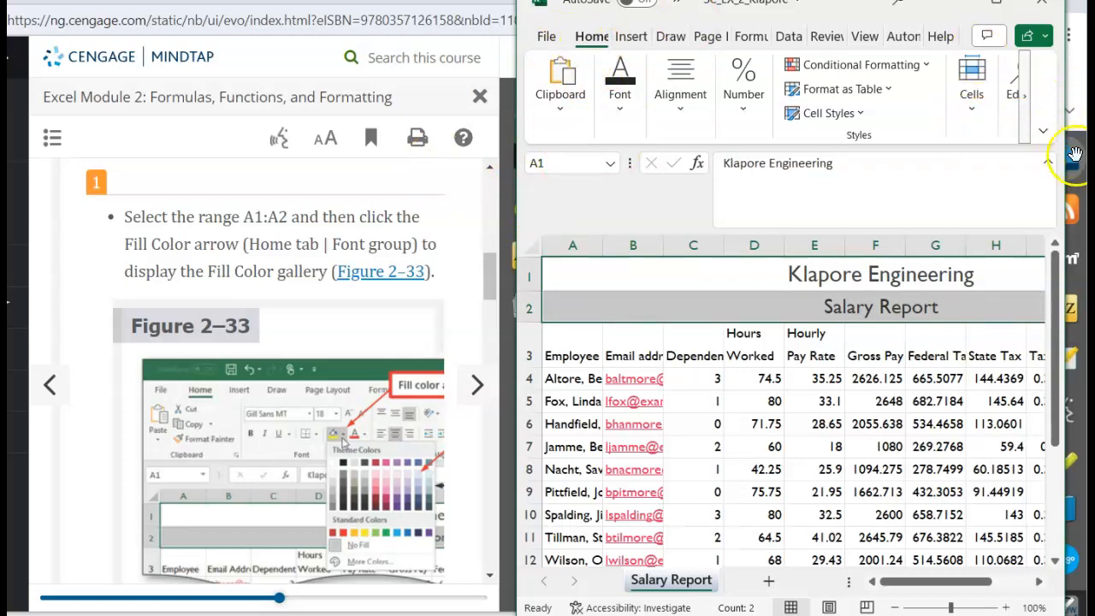
{"action": "left_click", "coordinate": [619, 109]}
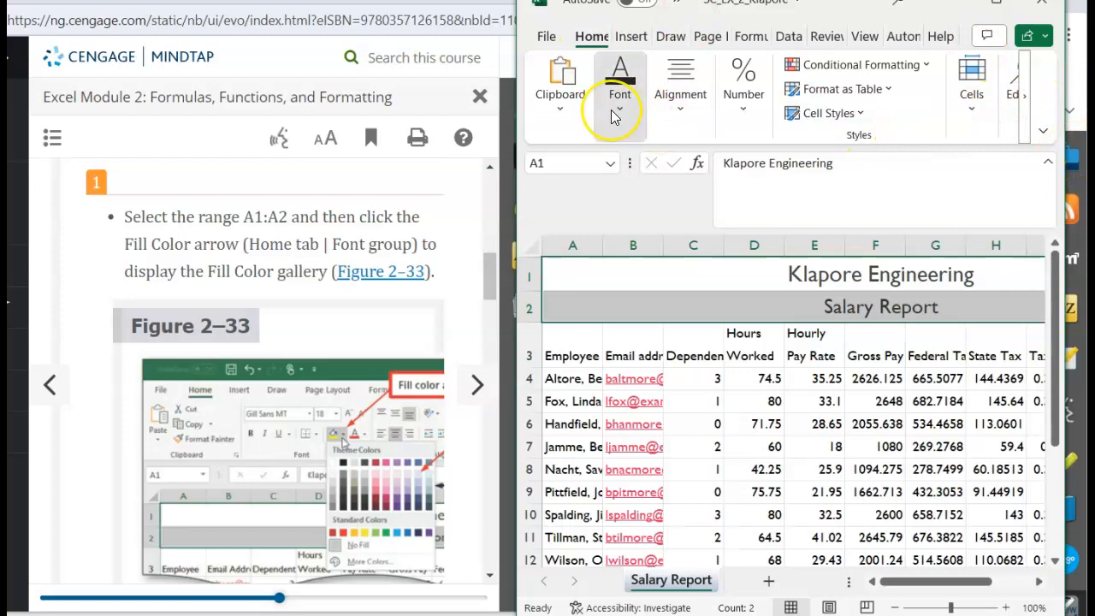
{"action": "scroll", "coordinate": [297, 261], "scroll_direction": "down", "scroll_amount": 1}
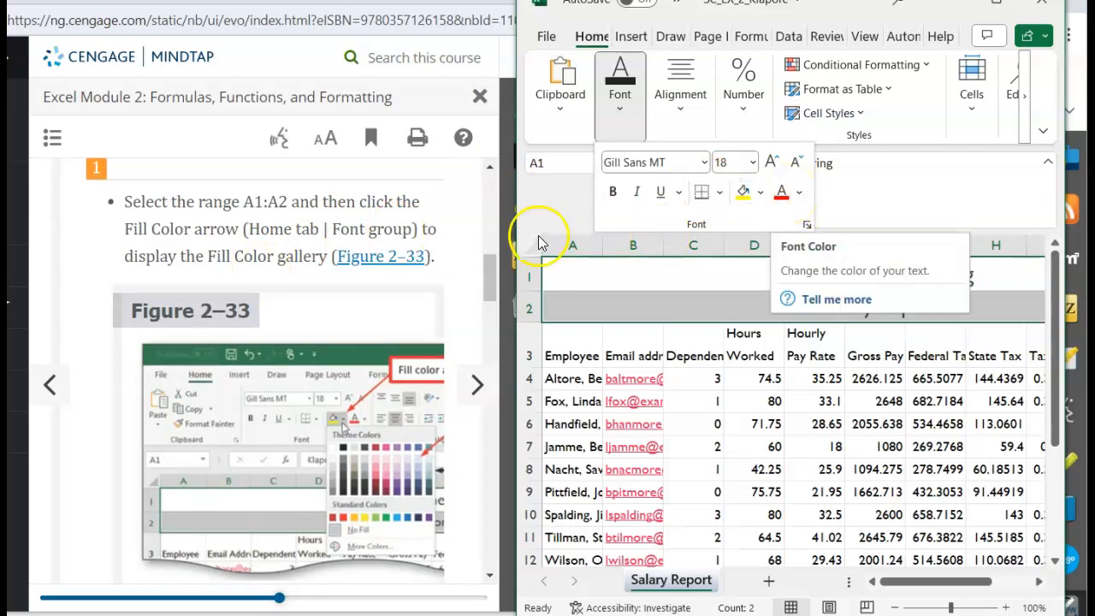
{"action": "scroll", "coordinate": [380, 287], "scroll_direction": "down", "scroll_amount": 2}
{"action": "scroll", "coordinate": [323, 287], "scroll_direction": "down", "scroll_amount": 1}
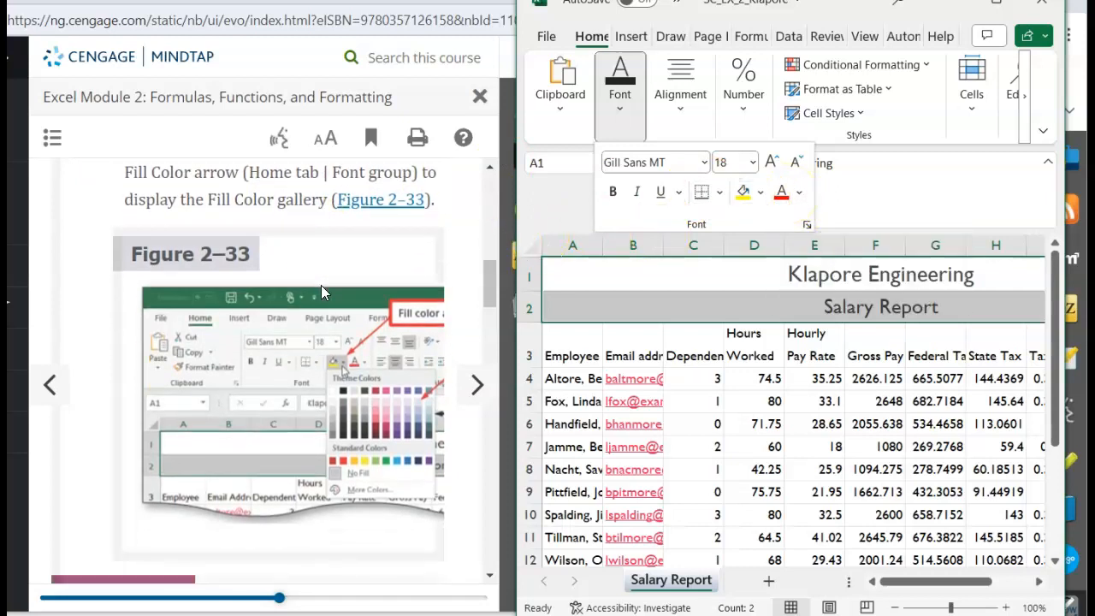
{"action": "left_click", "coordinate": [743, 195]}
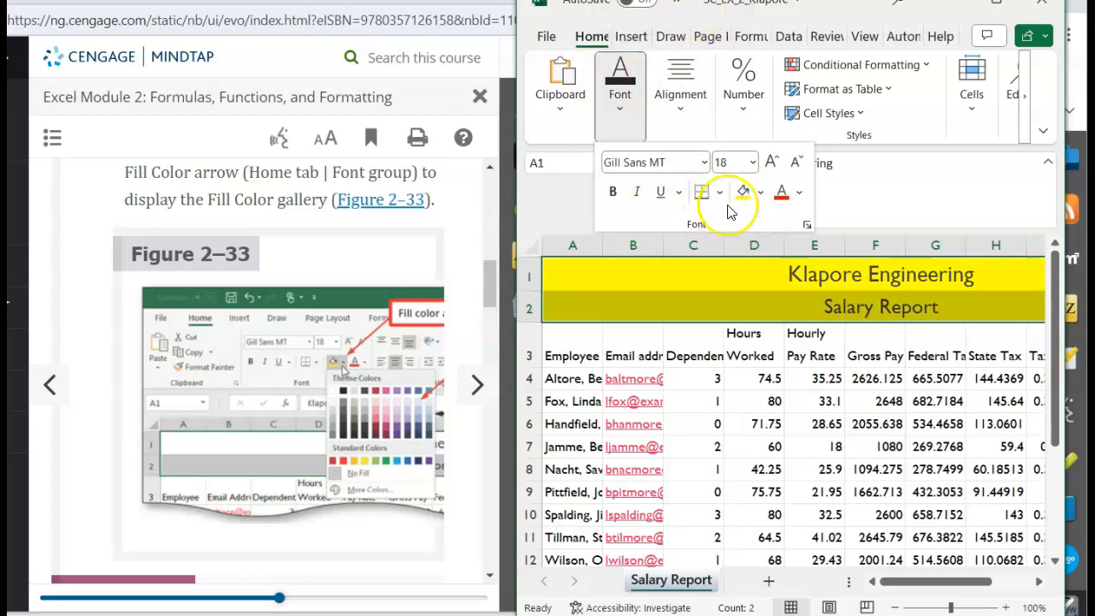
{"action": "left_click", "coordinate": [677, 6]}
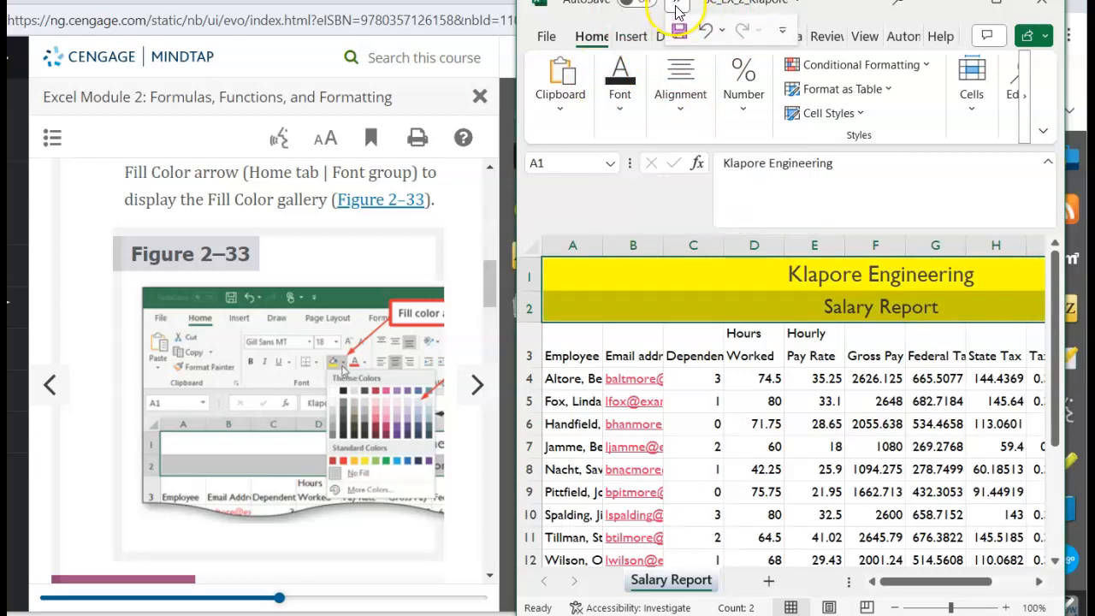
{"action": "left_click", "coordinate": [706, 38]}
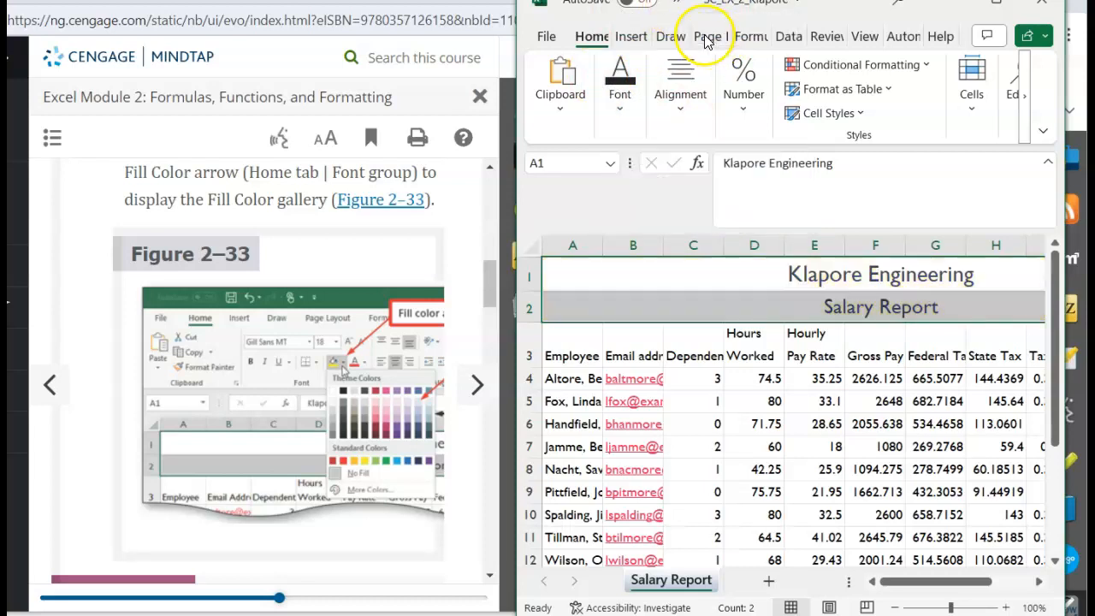
- Fill the title range A1:A2 with the theme color Indigo, Accent 5, Lighter 80%, following step 2 of the lesson
{"action": "left_click", "coordinate": [627, 120]}
{"action": "left_click", "coordinate": [760, 193]}
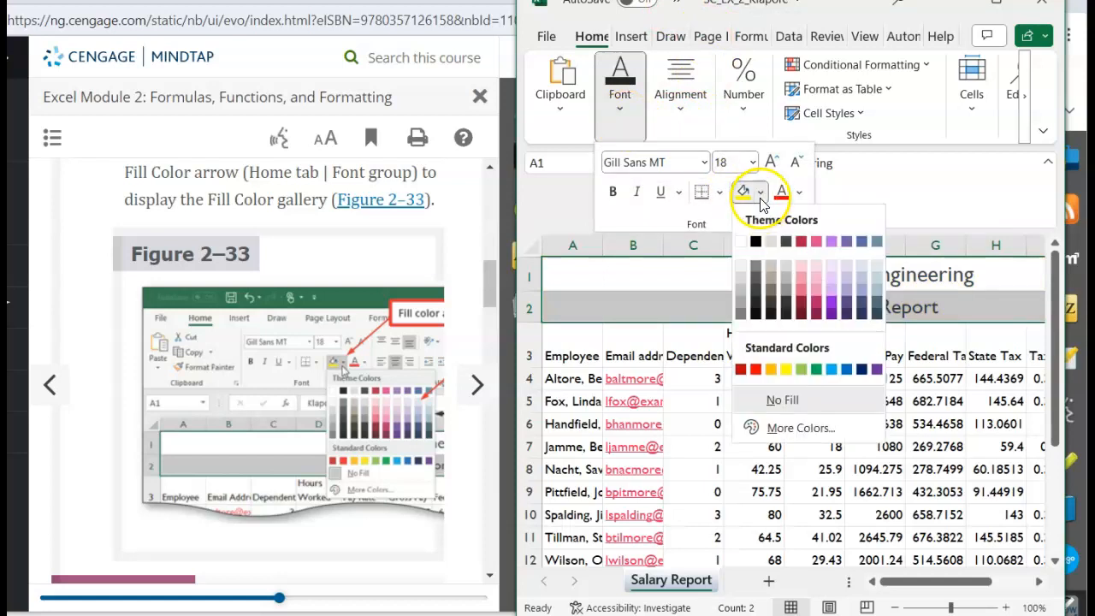
{"action": "scroll", "coordinate": [286, 540], "scroll_direction": "down", "scroll_amount": 3}
{"action": "scroll", "coordinate": [286, 540], "scroll_direction": "down", "scroll_amount": 3}
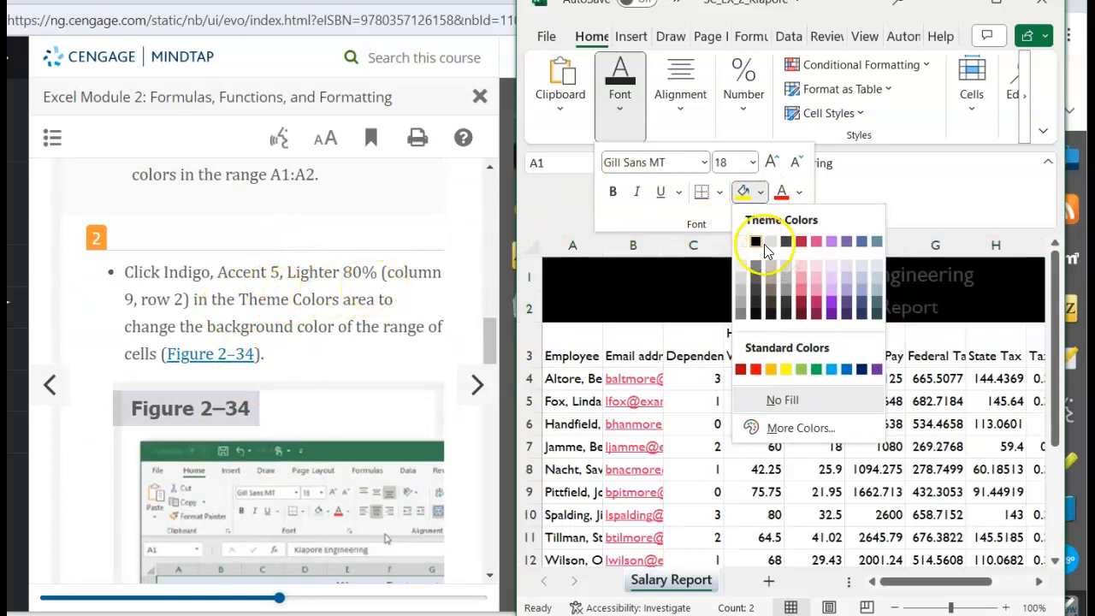
{"action": "left_click", "coordinate": [861, 266]}
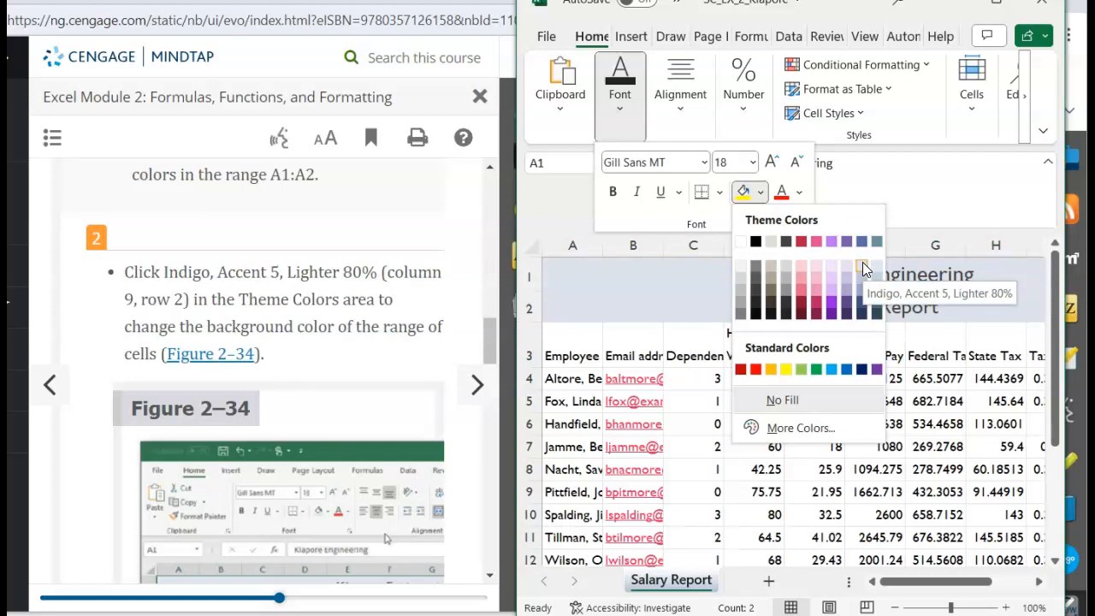
{"action": "left_click", "coordinate": [862, 262]}
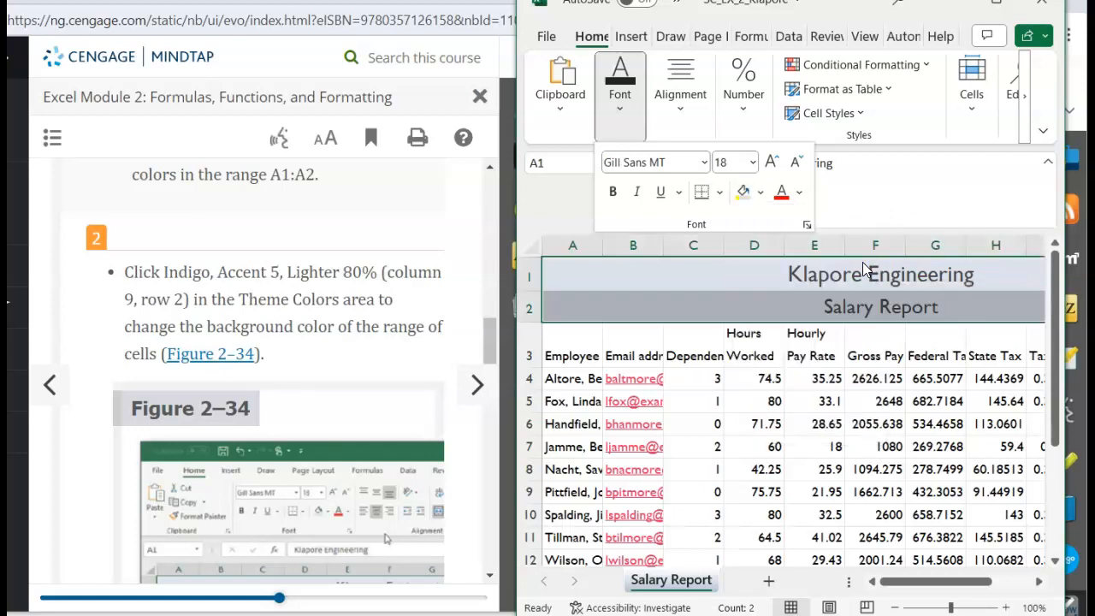
- Add outside borders around the title range A1:A2, following steps 3 and 4 of the lesson, and deselect the range
{"action": "scroll", "coordinate": [346, 356], "scroll_direction": "down", "scroll_amount": 5}
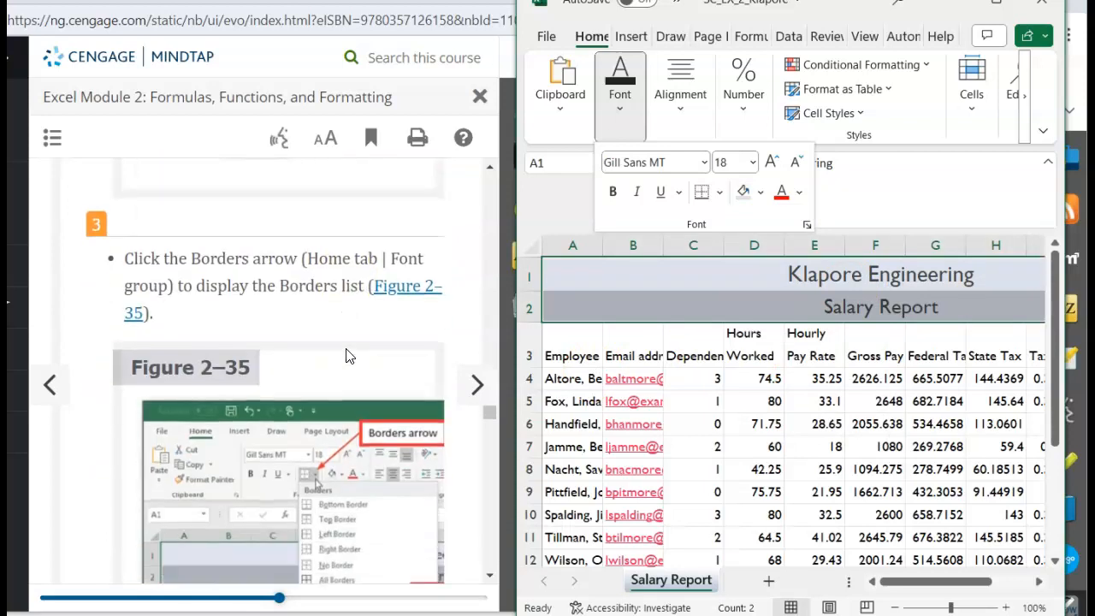
{"action": "scroll", "coordinate": [346, 356], "scroll_direction": "down", "scroll_amount": 1}
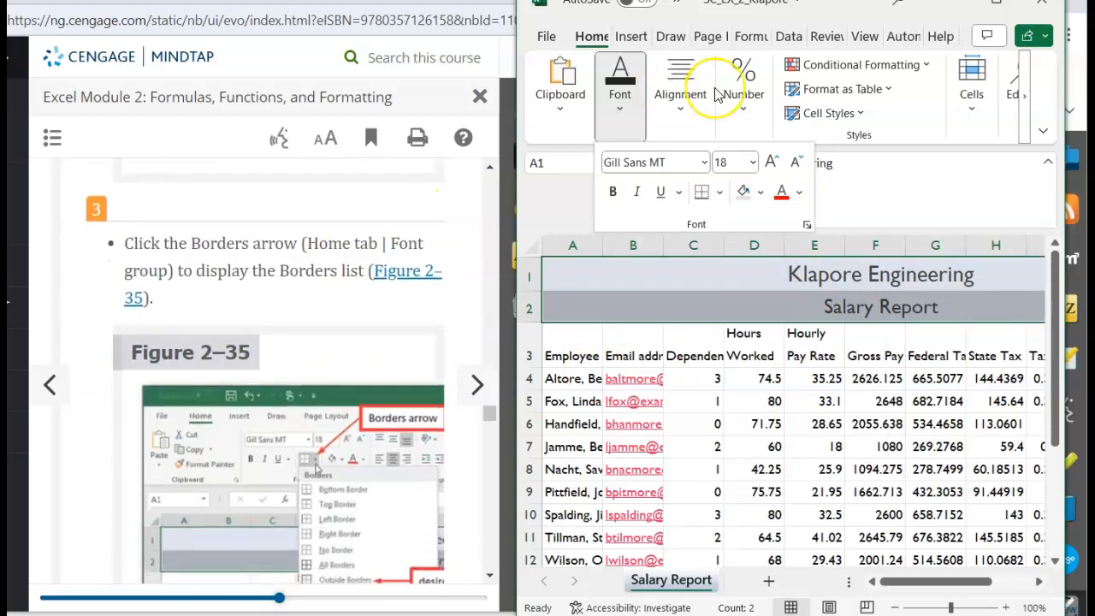
{"action": "left_click", "coordinate": [625, 124]}
{"action": "left_click", "coordinate": [621, 115]}
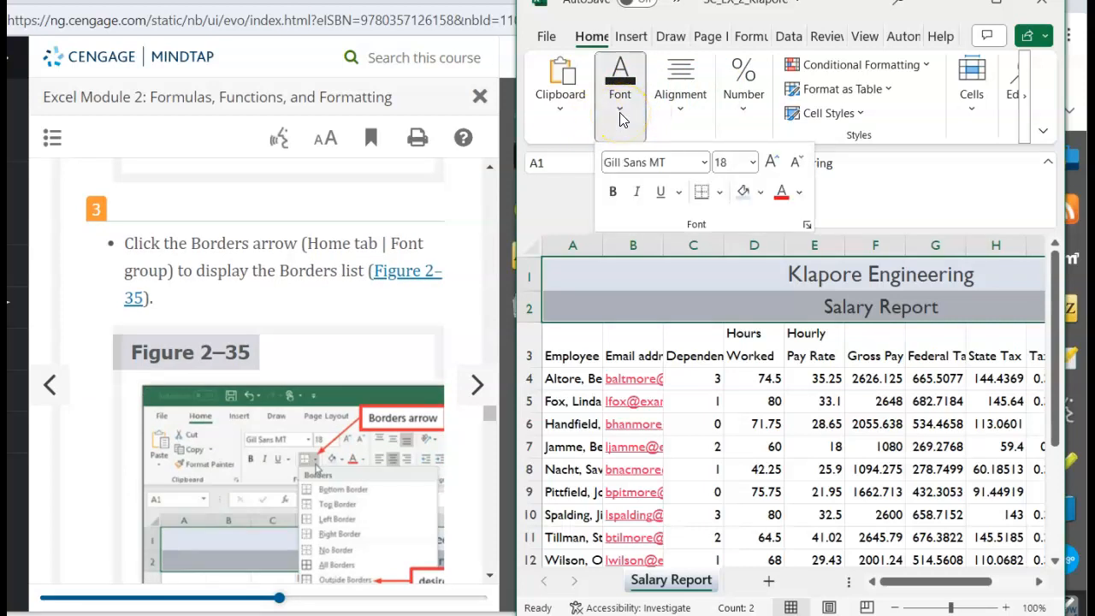
{"action": "left_click", "coordinate": [718, 191]}
{"action": "scroll", "coordinate": [248, 361], "scroll_direction": "down", "scroll_amount": 4}
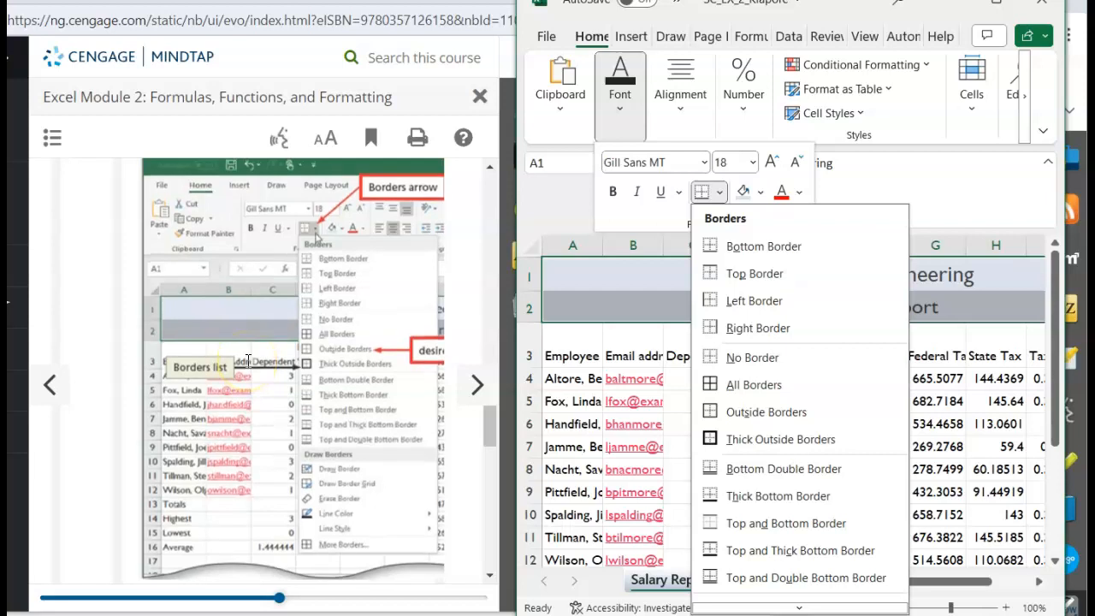
{"action": "scroll", "coordinate": [248, 361], "scroll_direction": "up", "scroll_amount": 4}
{"action": "scroll", "coordinate": [248, 363], "scroll_direction": "down", "scroll_amount": 1}
{"action": "scroll", "coordinate": [248, 361], "scroll_direction": "down", "scroll_amount": 4}
{"action": "scroll", "coordinate": [248, 361], "scroll_direction": "up", "scroll_amount": 1}
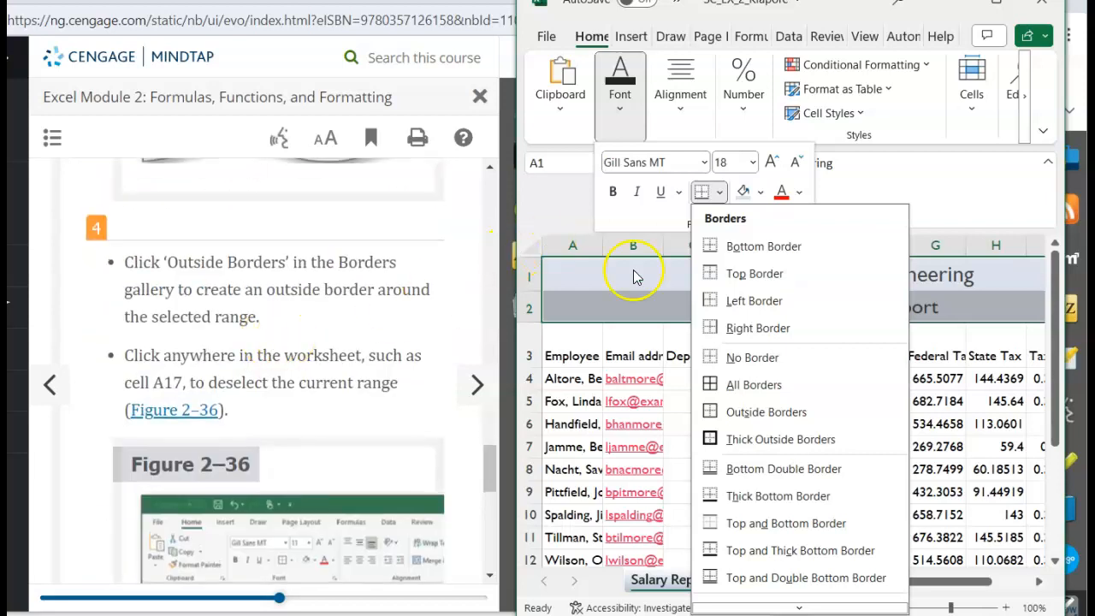
{"action": "left_click", "coordinate": [739, 419]}
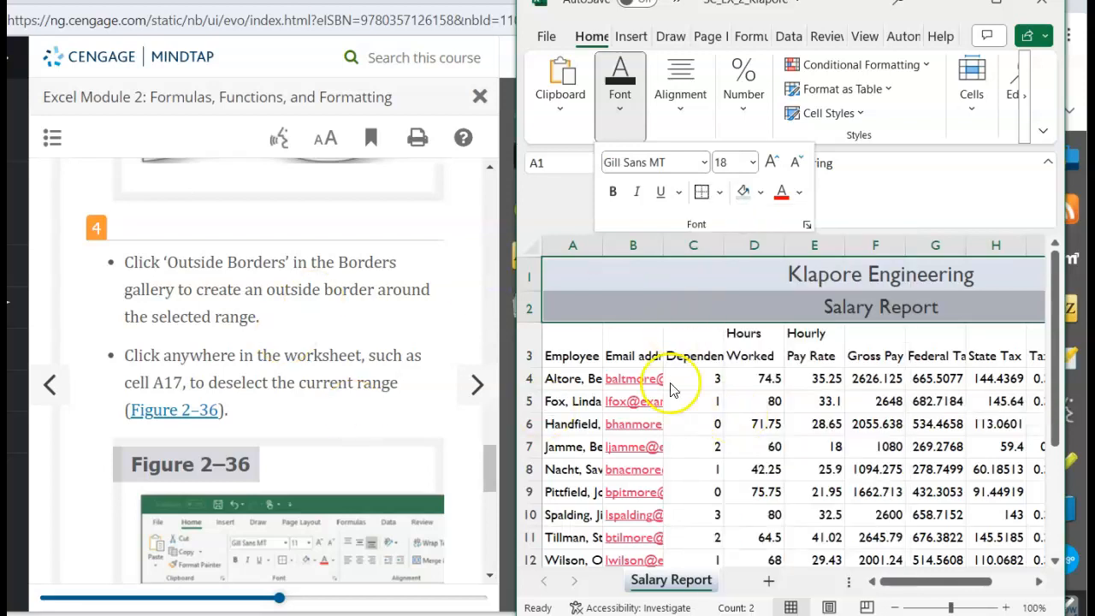
{"action": "left_click", "coordinate": [685, 428]}
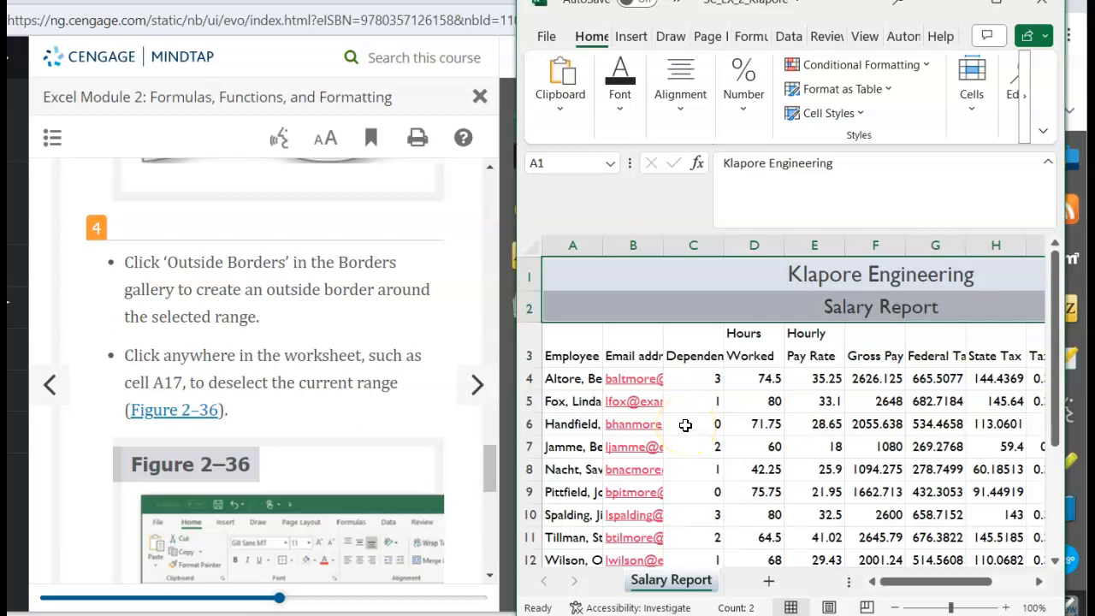
{"action": "left_click", "coordinate": [699, 382]}
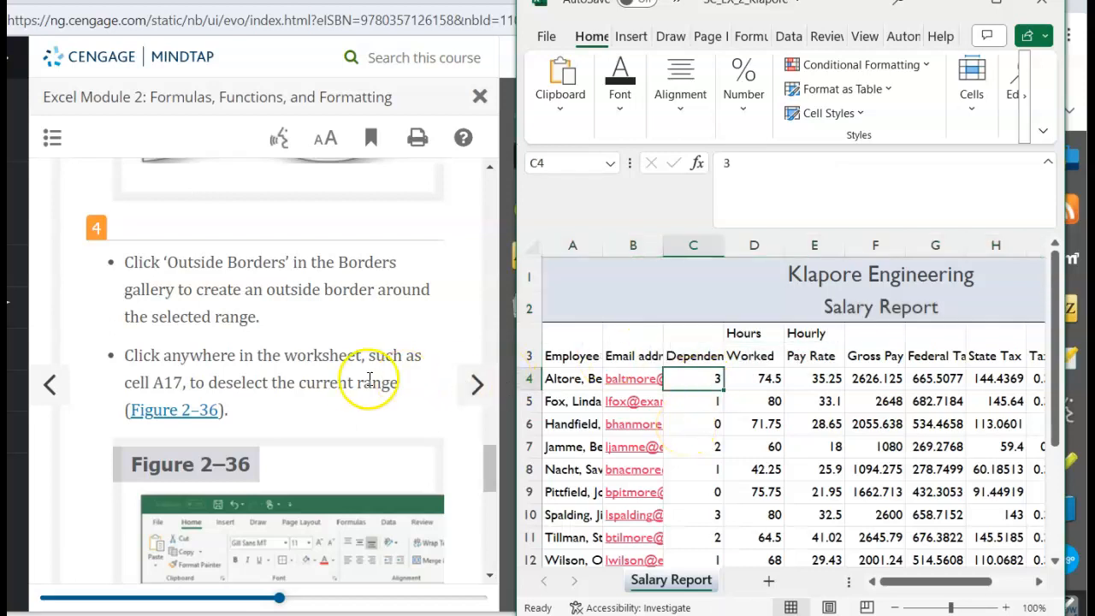
- Advance to the lesson's column heading steps and apply the Heading 3 cell style to the range A3:K3
{"action": "scroll", "coordinate": [361, 380], "scroll_direction": "down", "scroll_amount": 3}
{"action": "scroll", "coordinate": [360, 381], "scroll_direction": "down", "scroll_amount": 3}
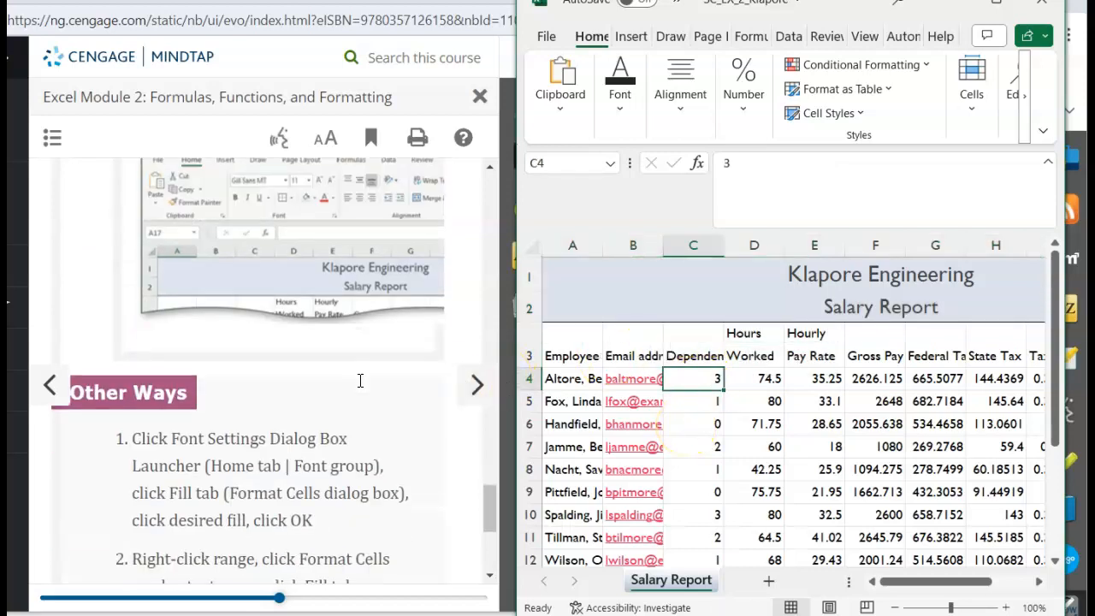
{"action": "scroll", "coordinate": [360, 380], "scroll_direction": "up", "scroll_amount": 3}
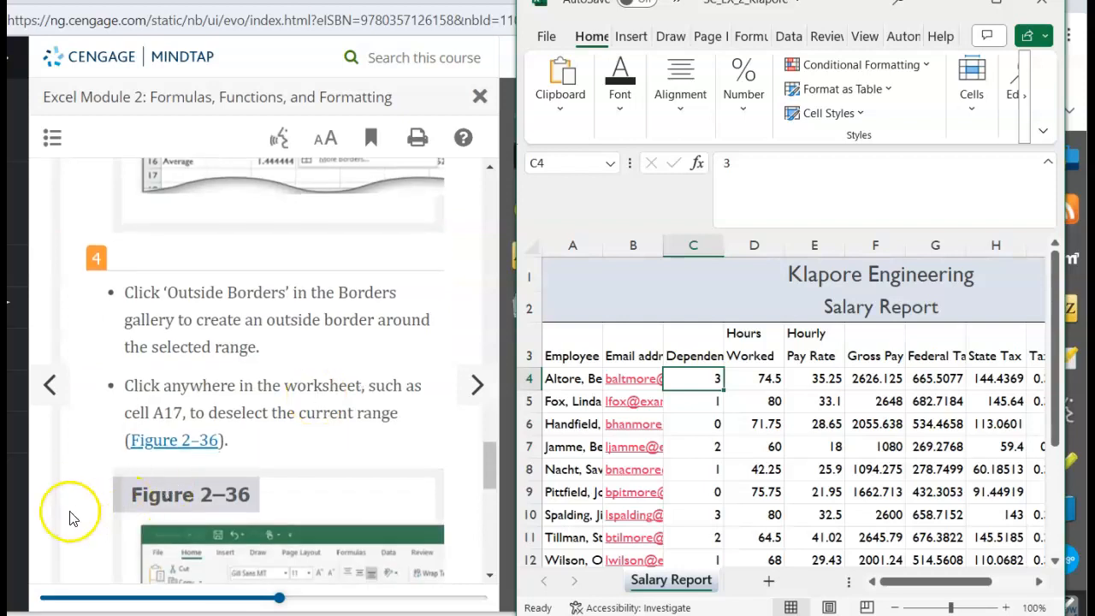
{"action": "scroll", "coordinate": [321, 305], "scroll_direction": "up", "scroll_amount": 5}
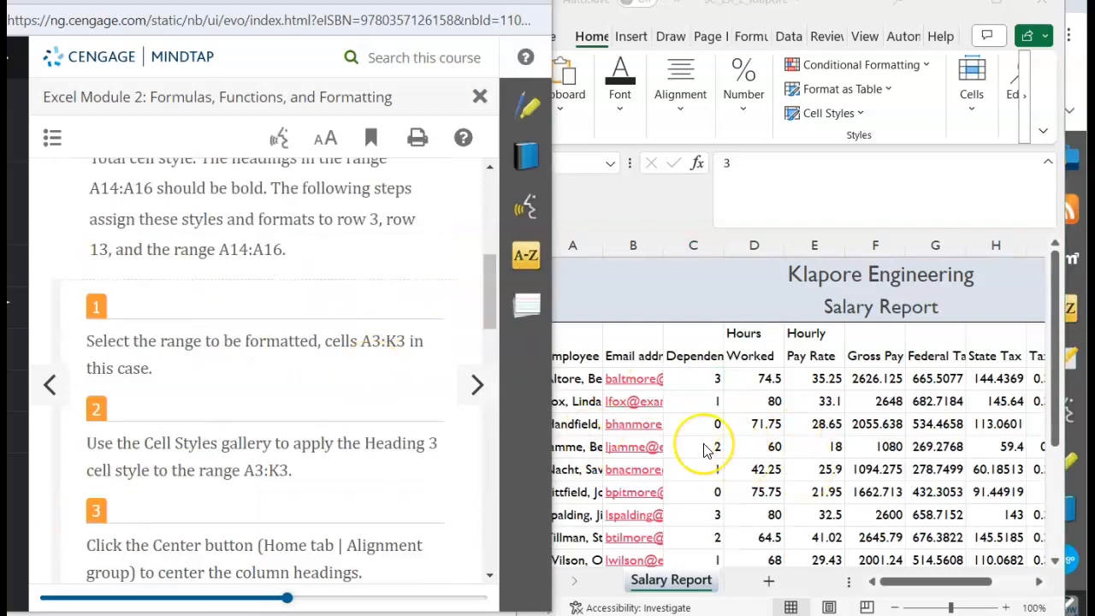
{"action": "scroll", "coordinate": [703, 450], "scroll_direction": "down", "scroll_amount": 1}
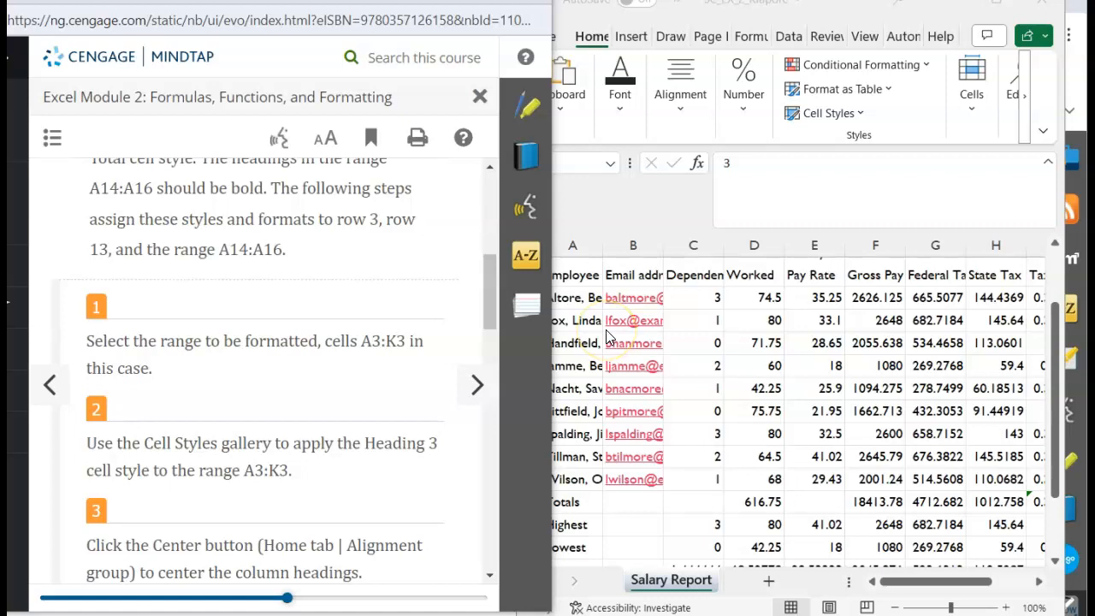
{"action": "scroll", "coordinate": [609, 336], "scroll_direction": "up", "scroll_amount": 1}
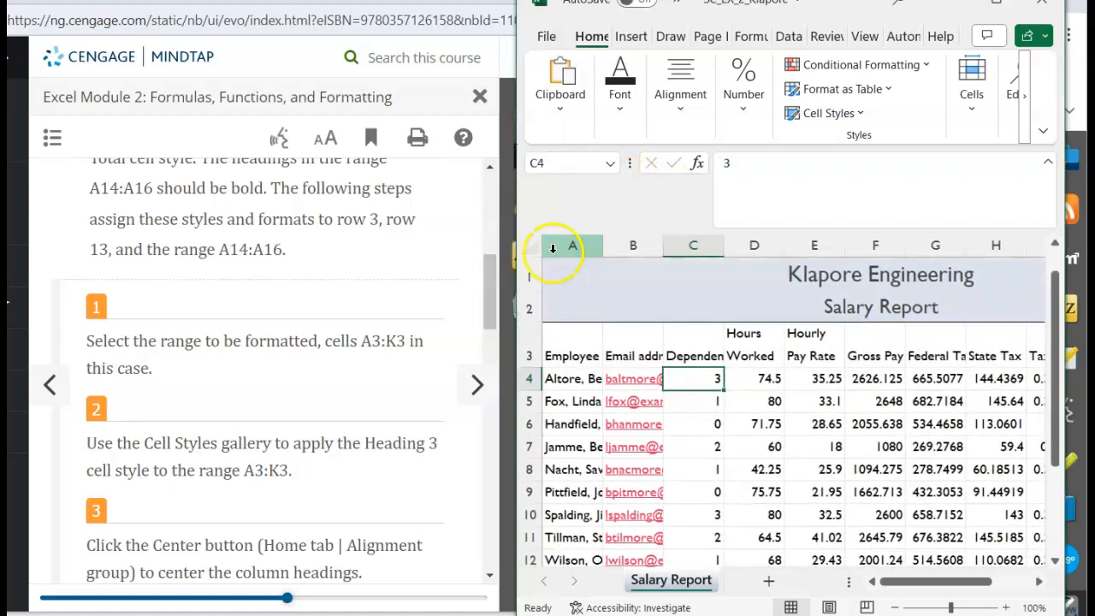
{"action": "left_click_drag", "start_coordinate": [570, 358], "coordinate": [946, 354]}
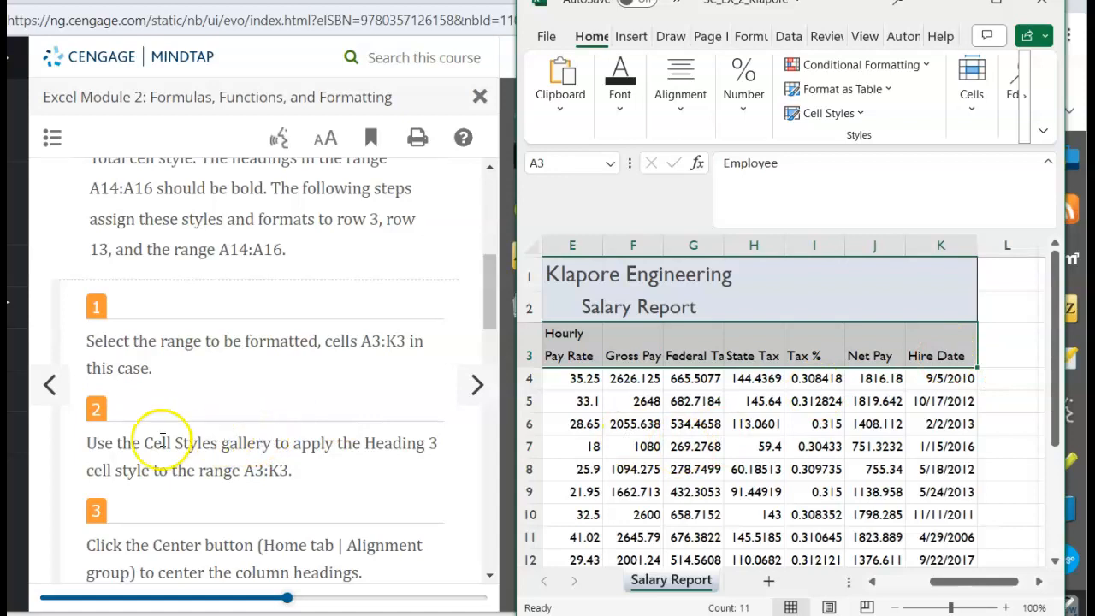
{"action": "scroll", "coordinate": [207, 390], "scroll_direction": "down", "scroll_amount": 2}
{"action": "scroll", "coordinate": [208, 396], "scroll_direction": "down", "scroll_amount": 2}
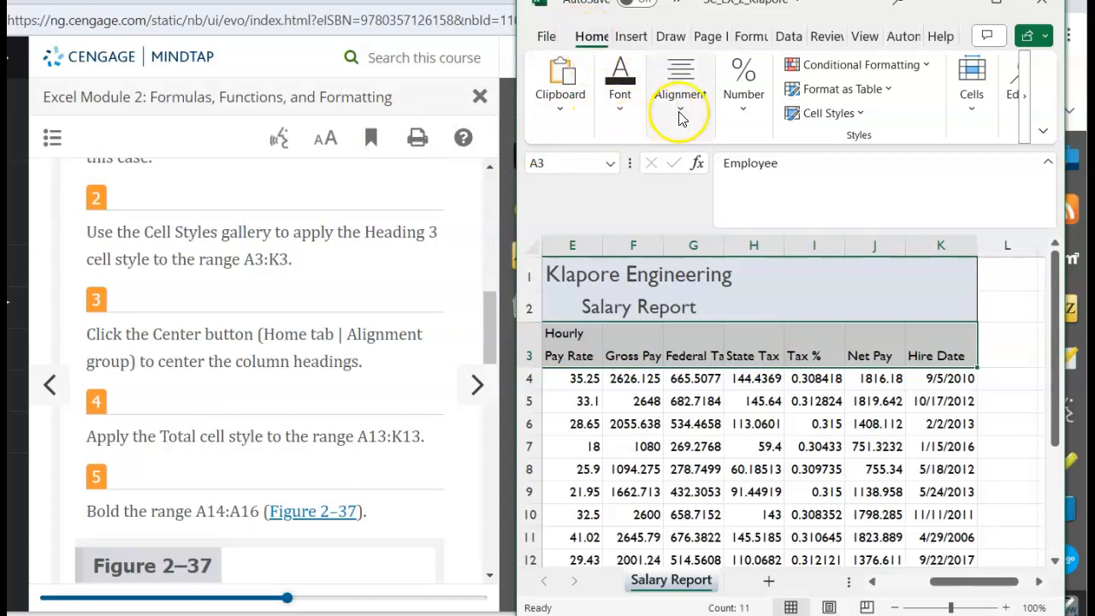
{"action": "left_click", "coordinate": [853, 113]}
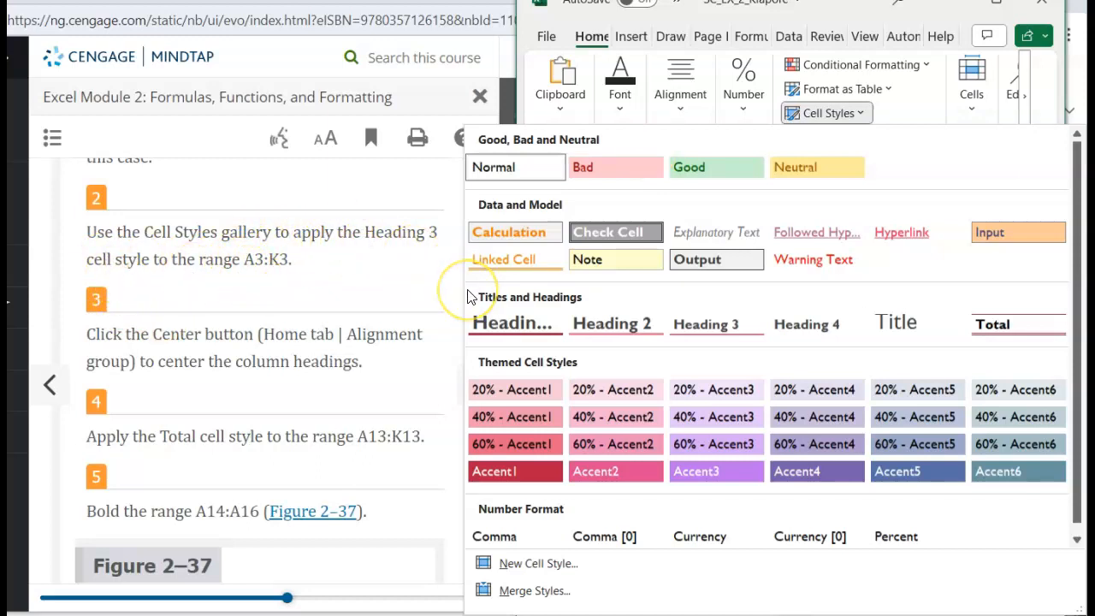
{"action": "left_click", "coordinate": [733, 331]}
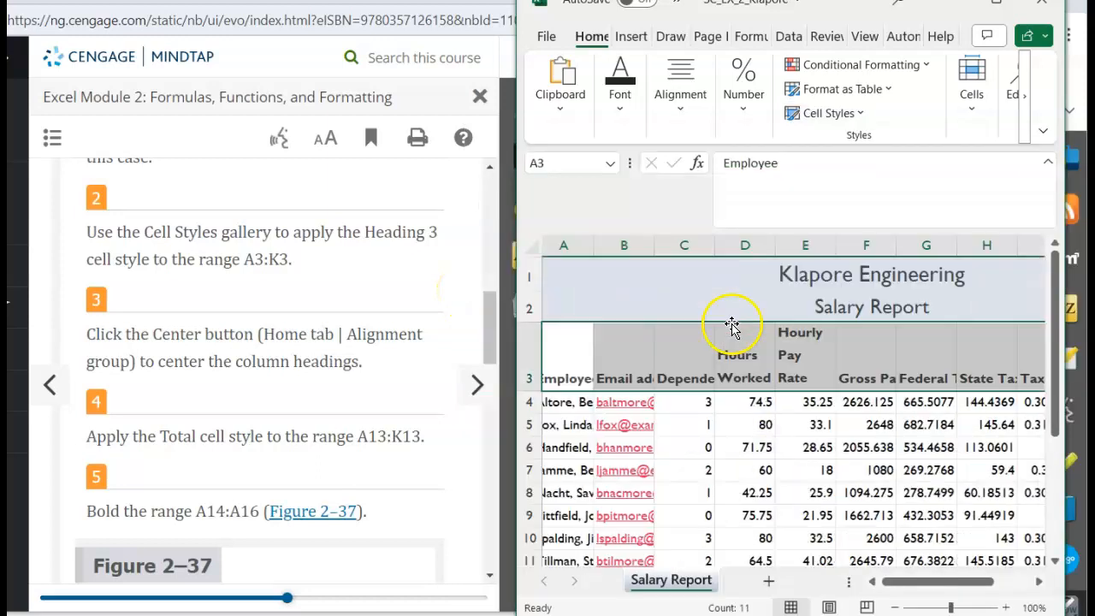
- Center the column headings in A3:K3 horizontally, following step 3 of the lesson
{"action": "scroll", "coordinate": [119, 325], "scroll_direction": "down", "scroll_amount": 2}
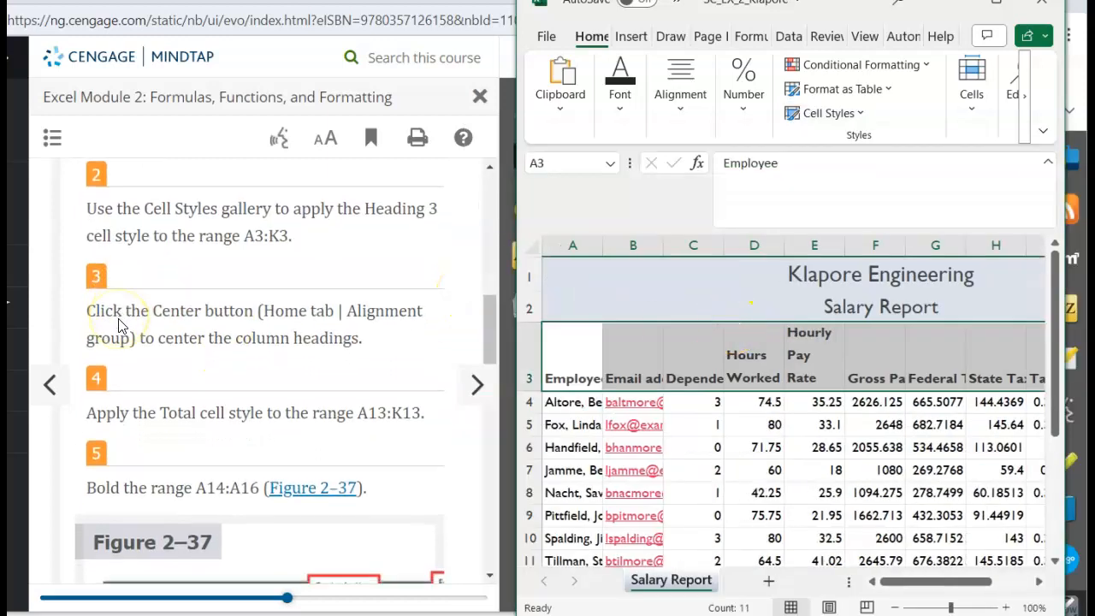
{"action": "left_click", "coordinate": [679, 92]}
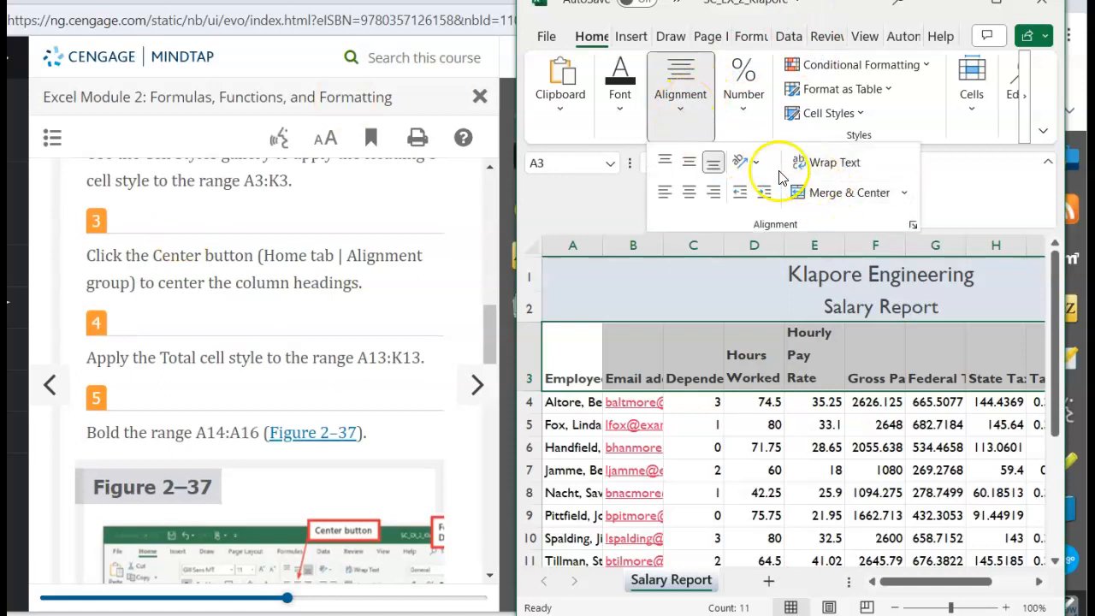
{"action": "left_click", "coordinate": [694, 201]}
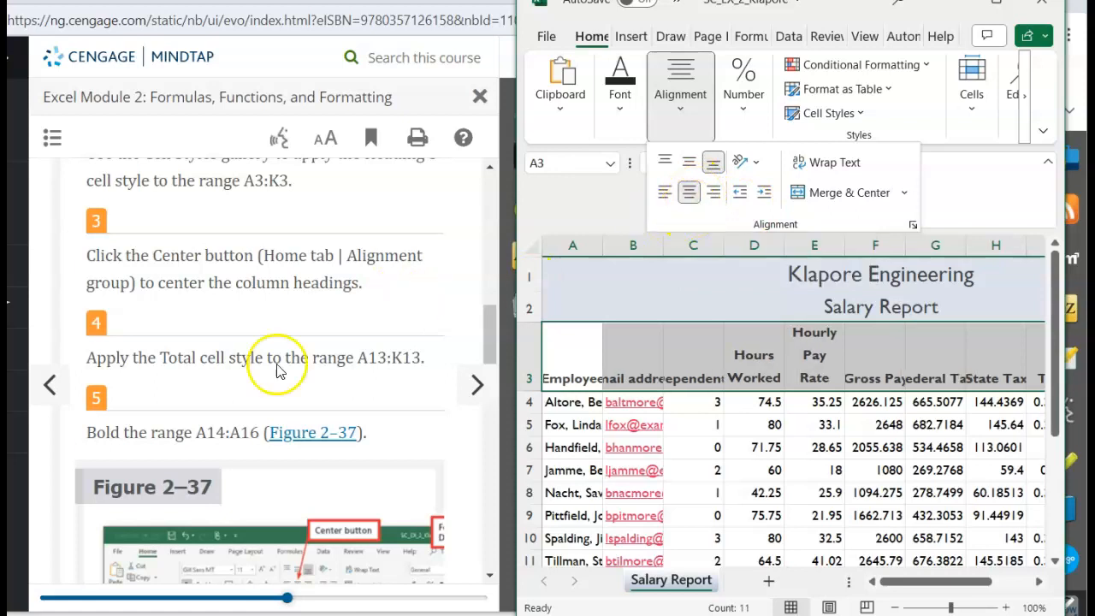
- Apply the Total cell style to the range A13:K13, following step 4 of the lesson
{"action": "scroll", "coordinate": [109, 505], "scroll_direction": "down", "scroll_amount": 2}
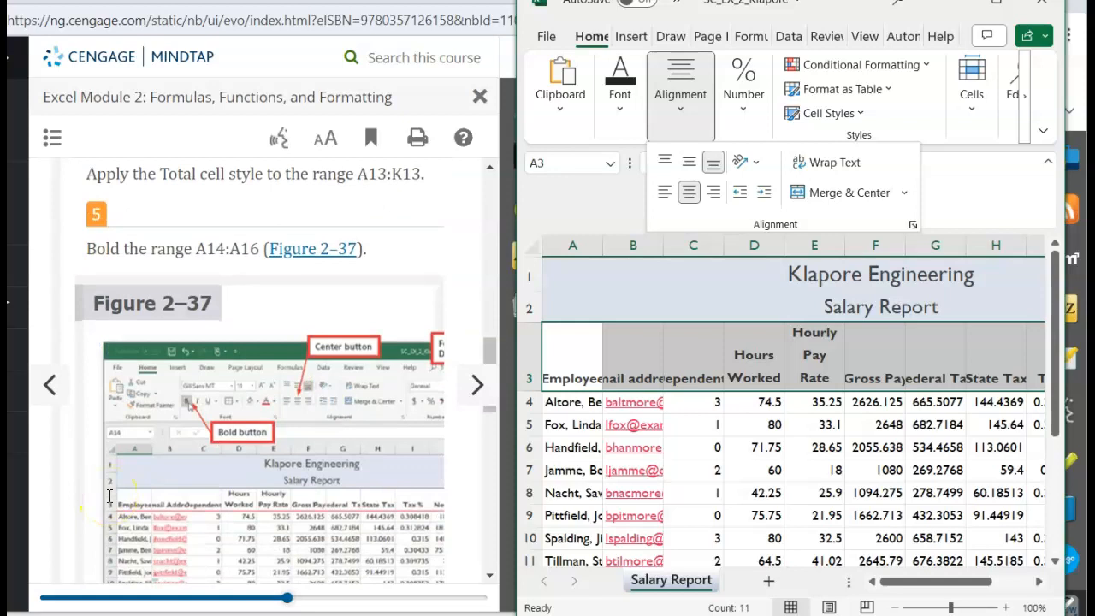
{"action": "scroll", "coordinate": [110, 496], "scroll_direction": "up", "scroll_amount": 2}
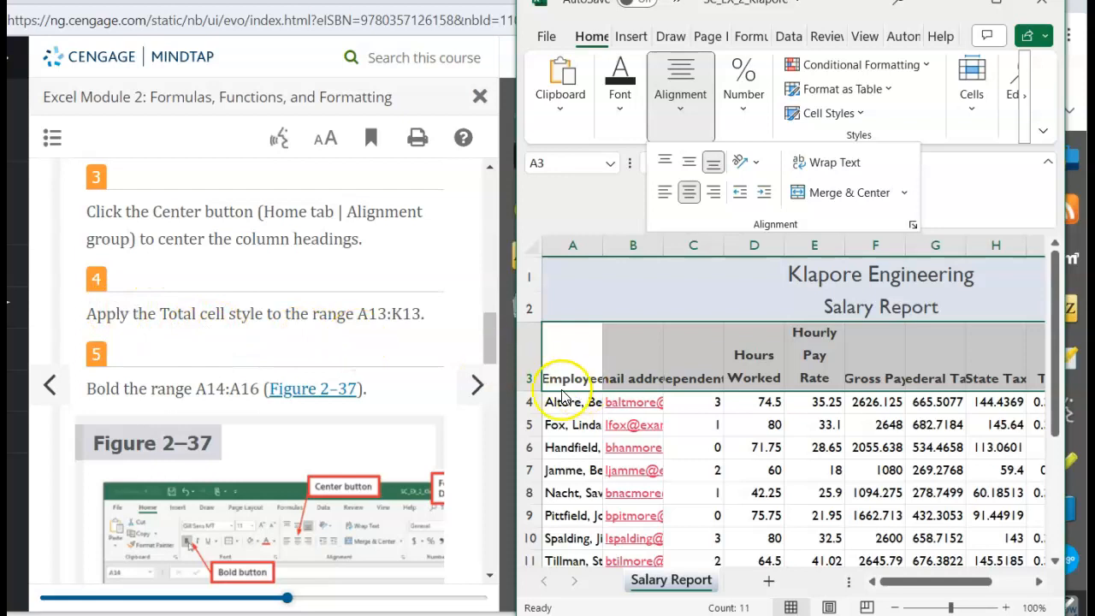
{"action": "scroll", "coordinate": [561, 404], "scroll_direction": "down", "scroll_amount": 3}
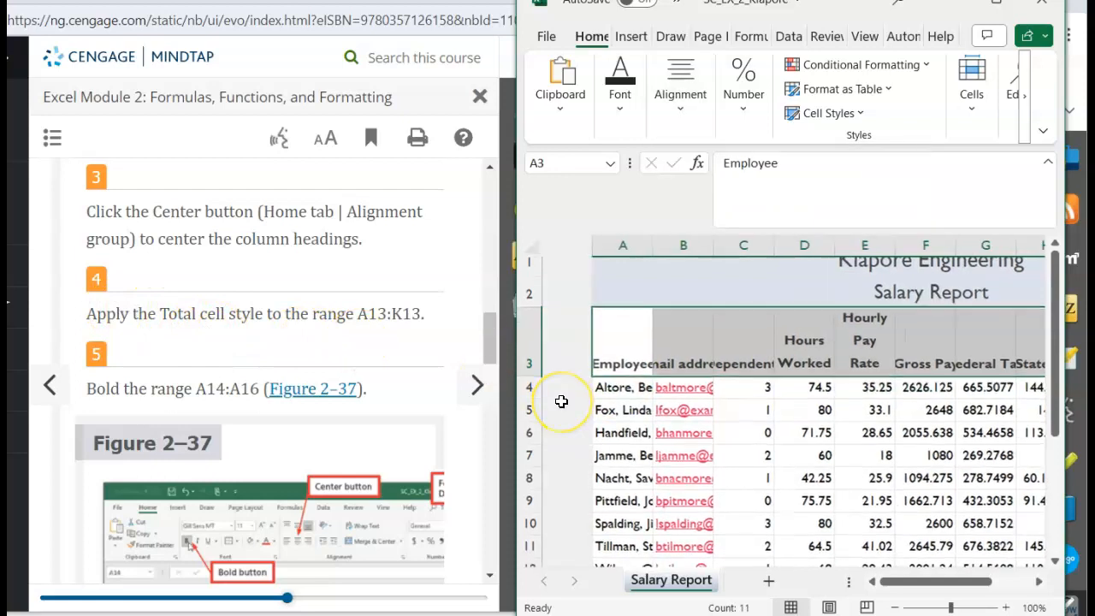
{"action": "left_click_drag", "start_coordinate": [560, 502], "coordinate": [874, 506]}
{"action": "left_click_drag", "start_coordinate": [1077, 500], "coordinate": [915, 504]}
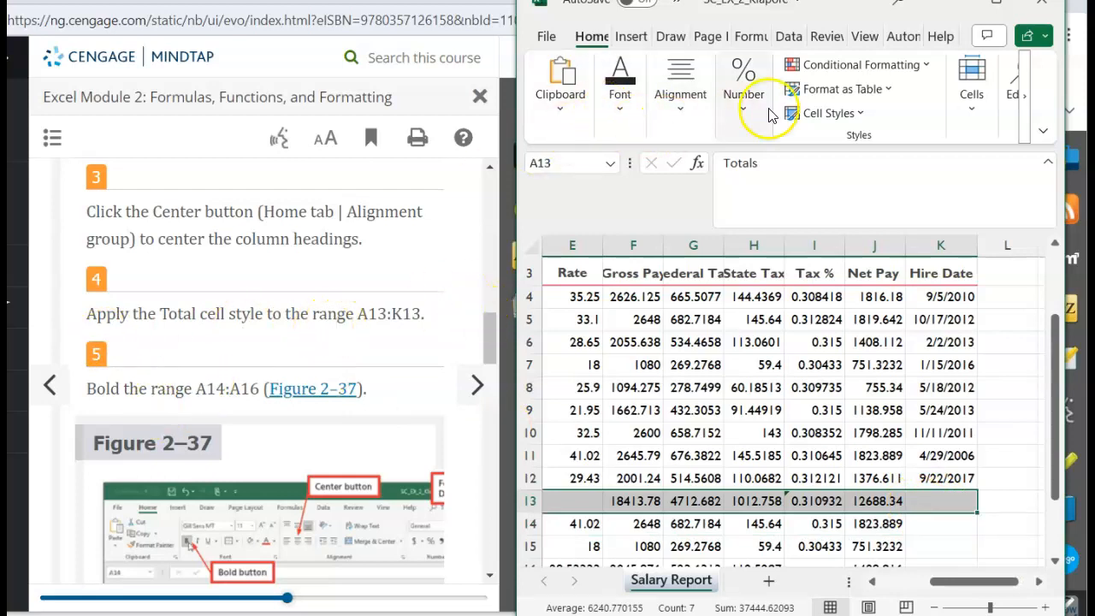
{"action": "left_click", "coordinate": [620, 115]}
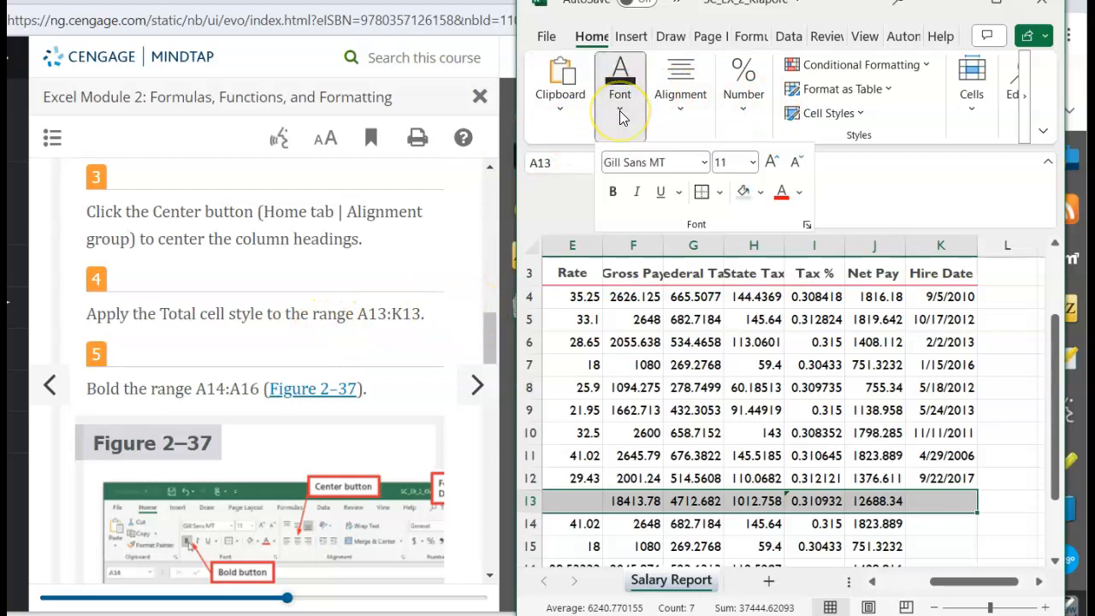
{"action": "left_click", "coordinate": [683, 116]}
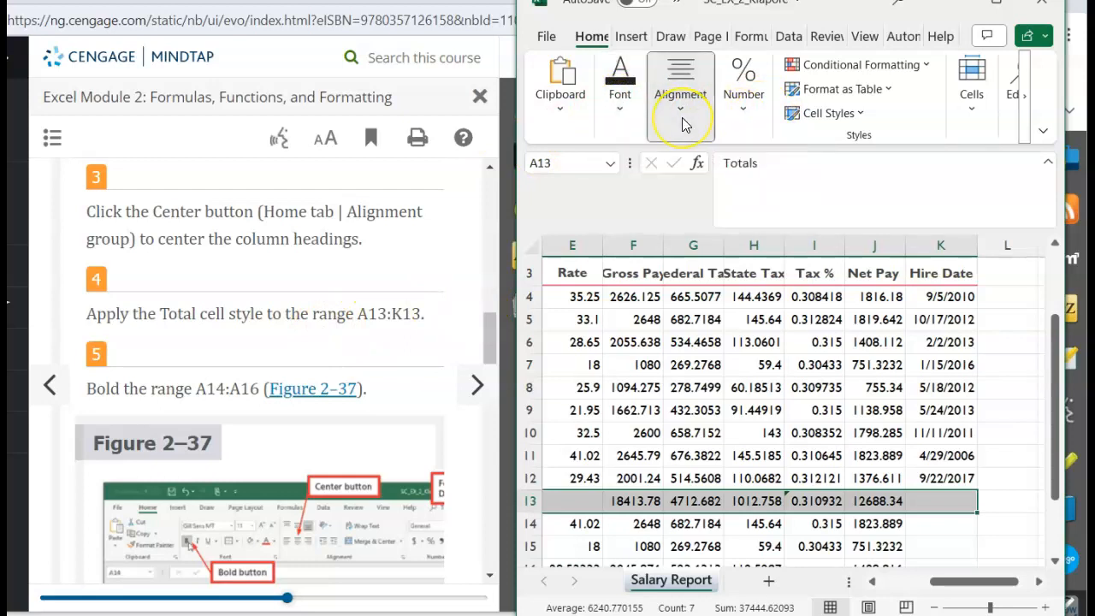
{"action": "left_click", "coordinate": [859, 113]}
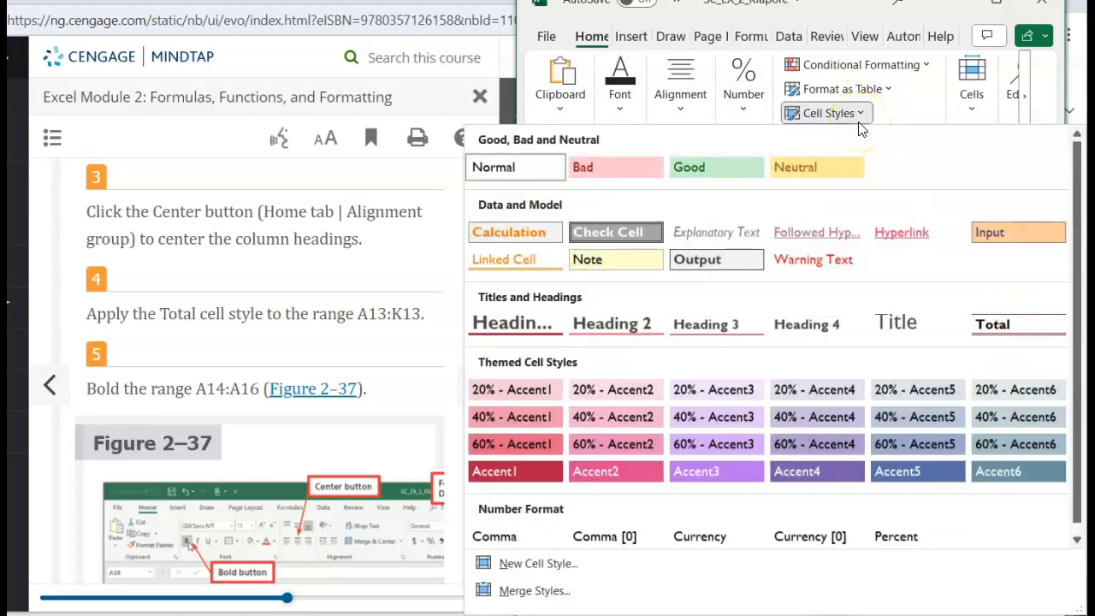
{"action": "left_click", "coordinate": [991, 325]}
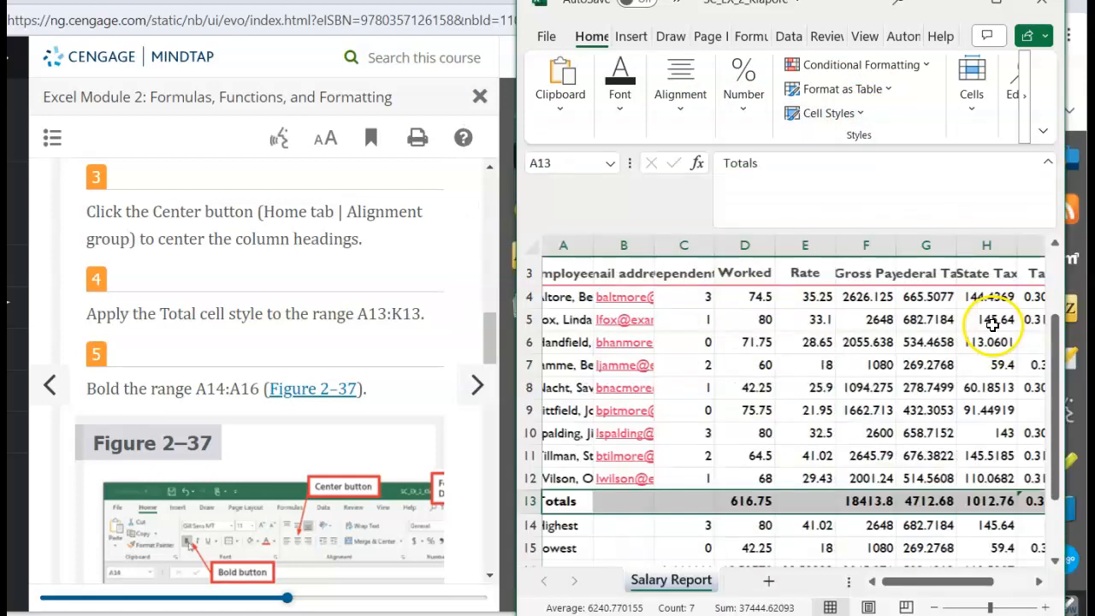
- Check Figure 2–37 for step 5 of the lesson and bold the Totals, Highest, Lowest and Average labels in A13:A16
{"action": "scroll", "coordinate": [286, 392], "scroll_direction": "down", "scroll_amount": 1}
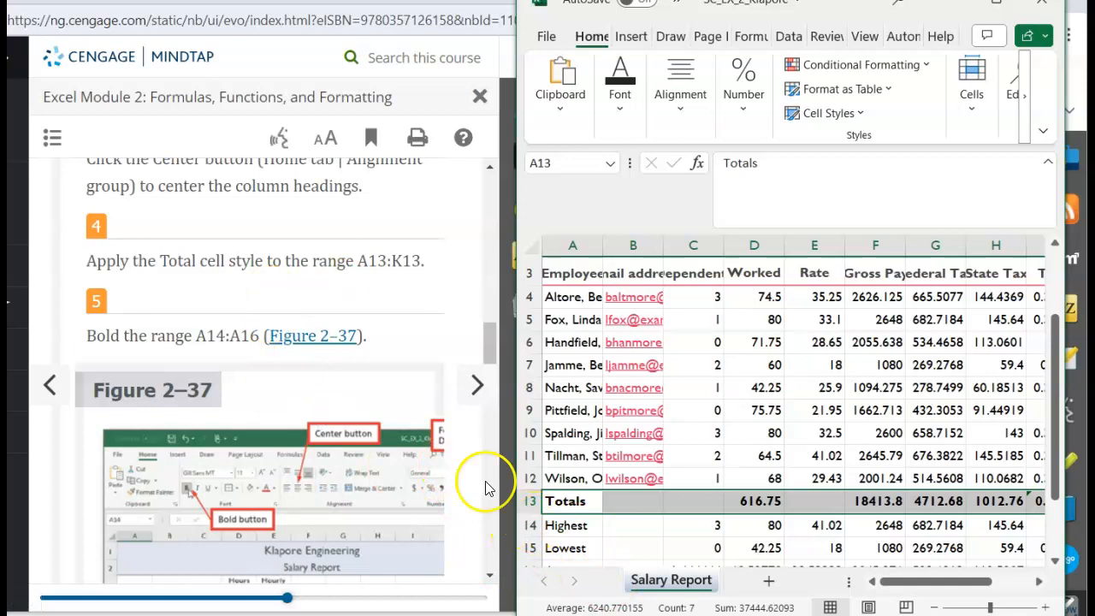
{"action": "left_click", "coordinate": [556, 529]}
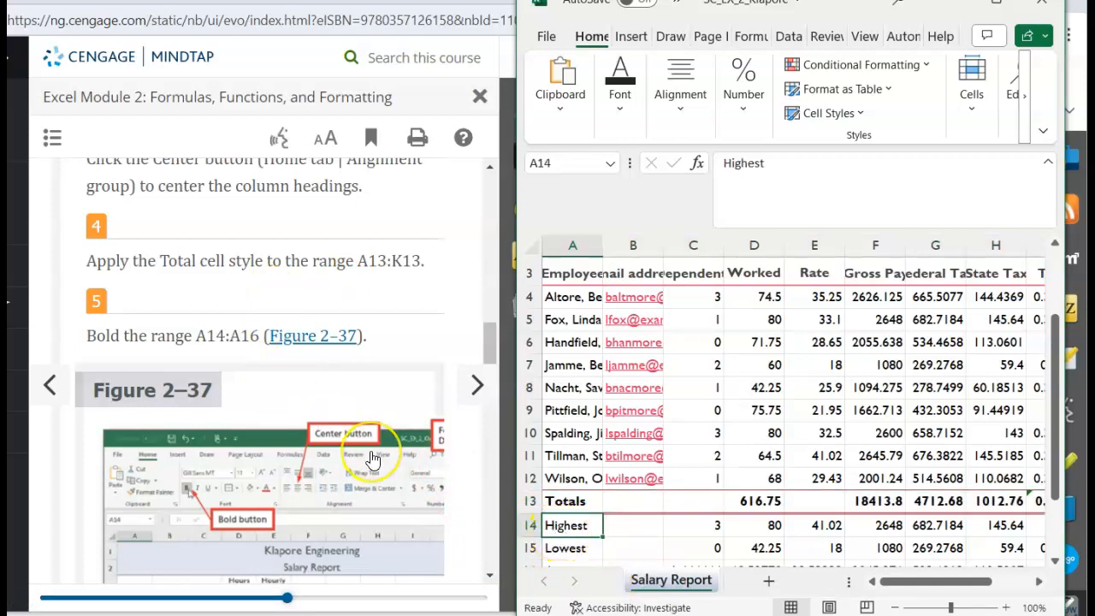
{"action": "scroll", "coordinate": [374, 459], "scroll_direction": "down", "scroll_amount": 5}
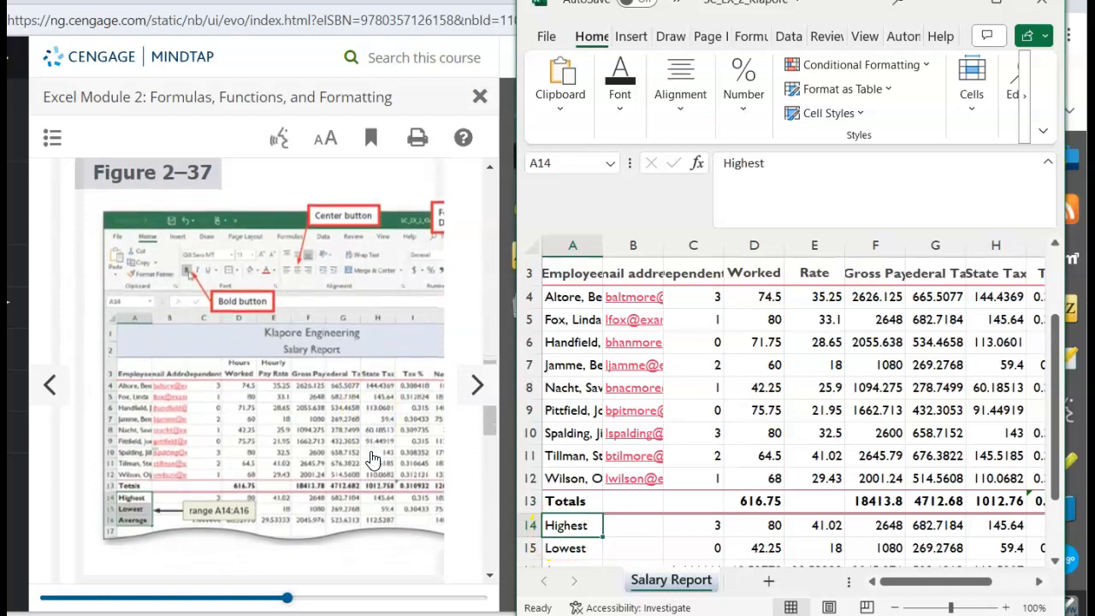
{"action": "scroll", "coordinate": [374, 460], "scroll_direction": "down", "scroll_amount": 1}
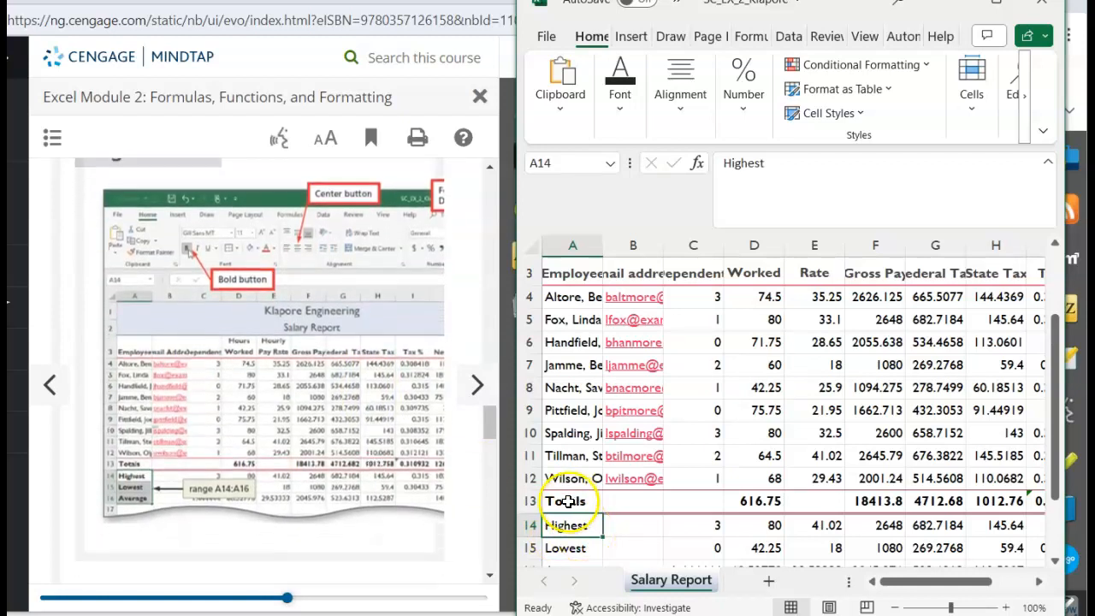
{"action": "left_click", "coordinate": [633, 500]}
{"action": "scroll", "coordinate": [633, 513], "scroll_direction": "down", "scroll_amount": 1}
{"action": "left_click_drag", "start_coordinate": [573, 400], "coordinate": [572, 462]}
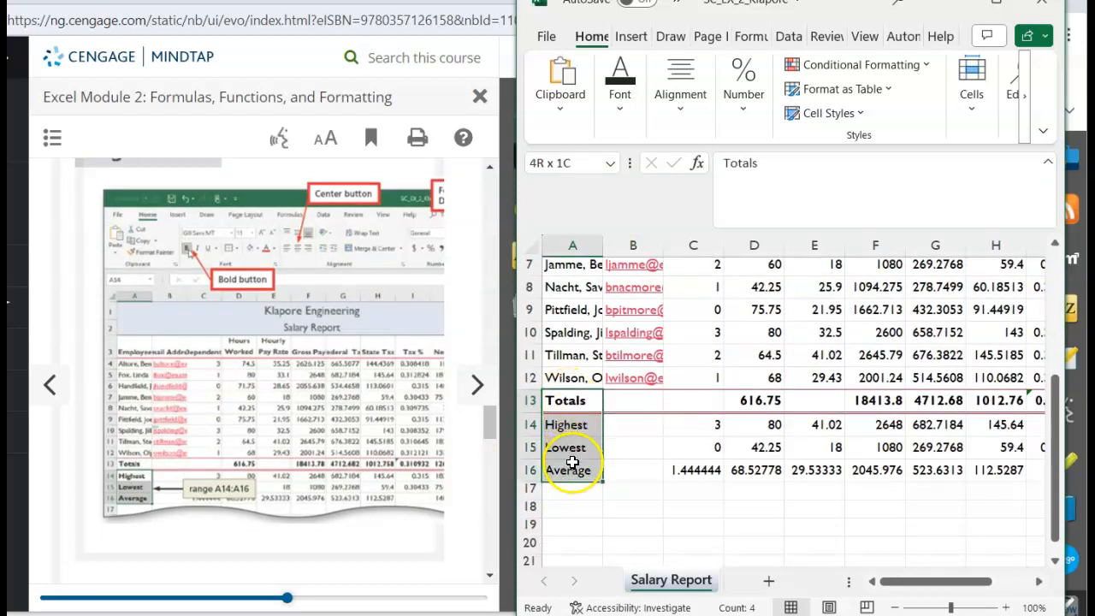
{"action": "left_click", "coordinate": [619, 90]}
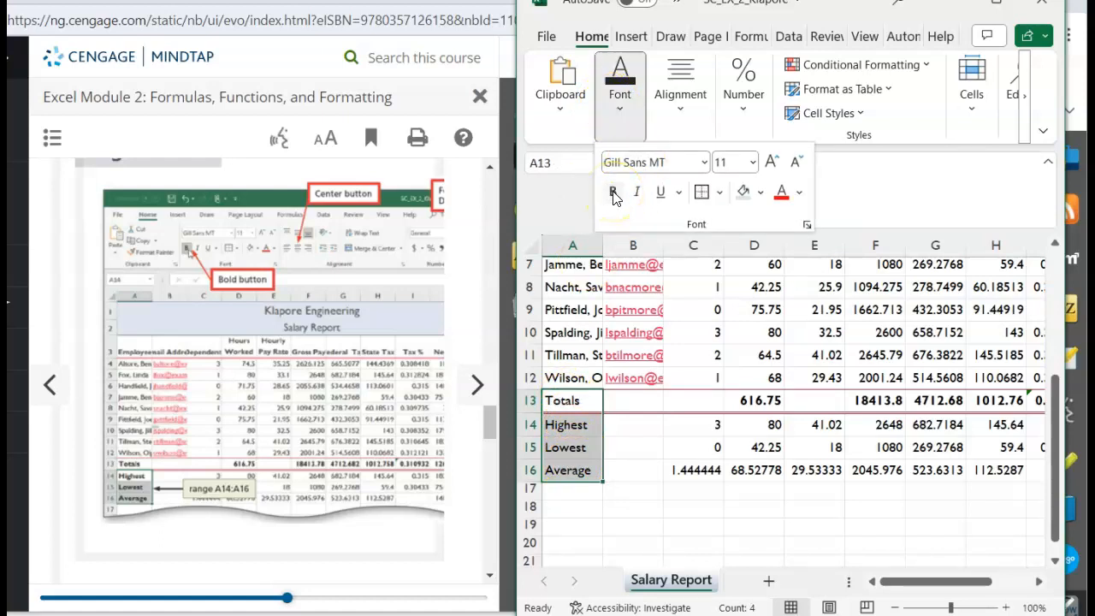
{"action": "left_click", "coordinate": [612, 193]}
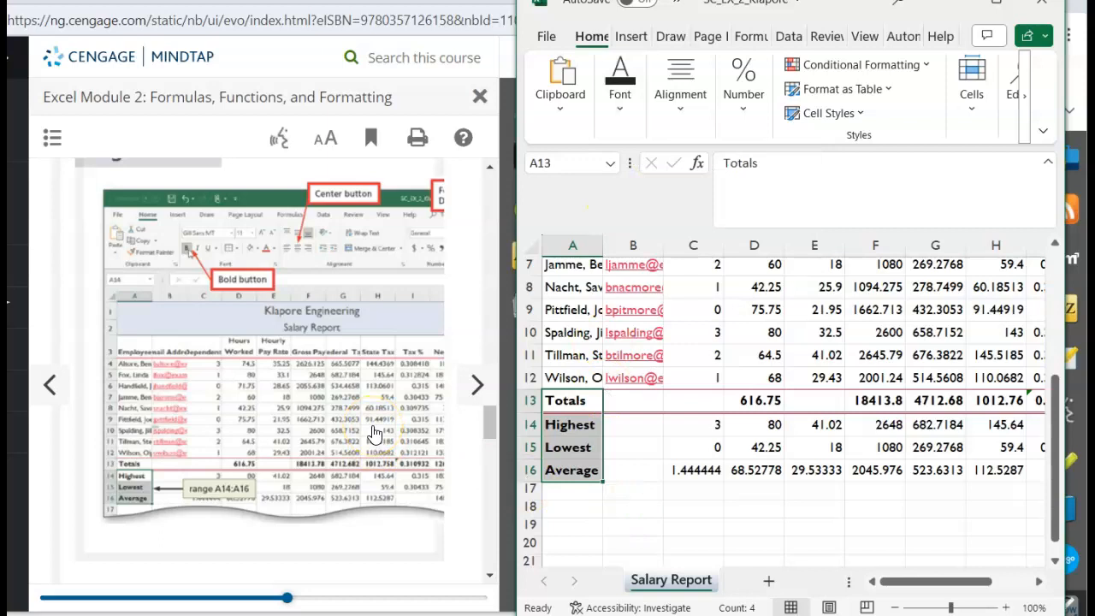
- Advance to lesson section EX 2-8e, To Format Dates and Center Data in Cells, and read its introduction and first step
{"action": "scroll", "coordinate": [355, 385], "scroll_direction": "down", "scroll_amount": 10}
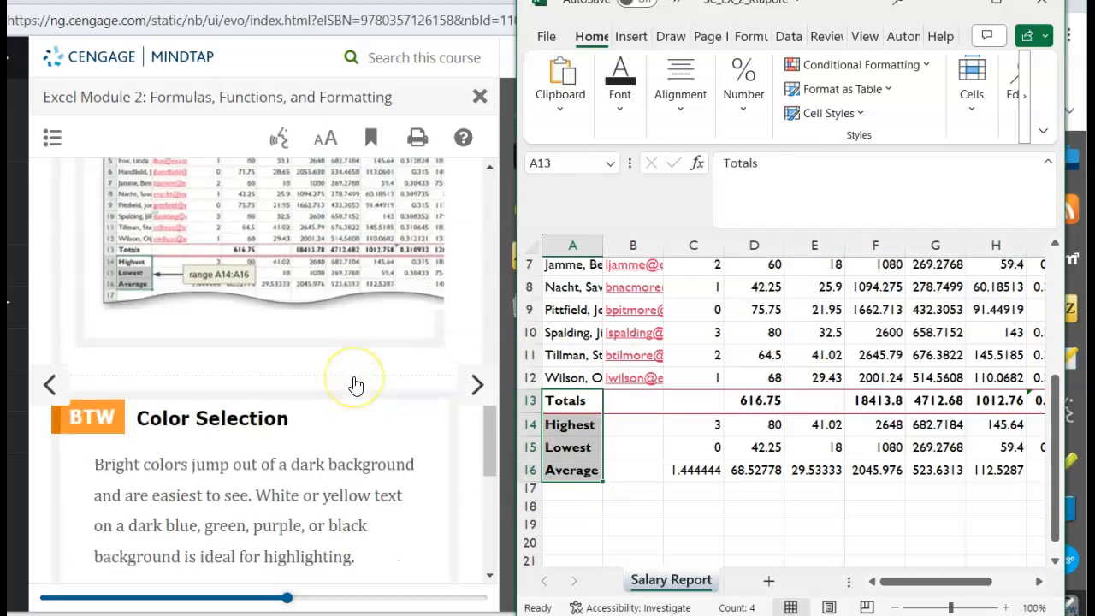
{"action": "left_click", "coordinate": [473, 389]}
{"action": "left_click", "coordinate": [476, 395]}
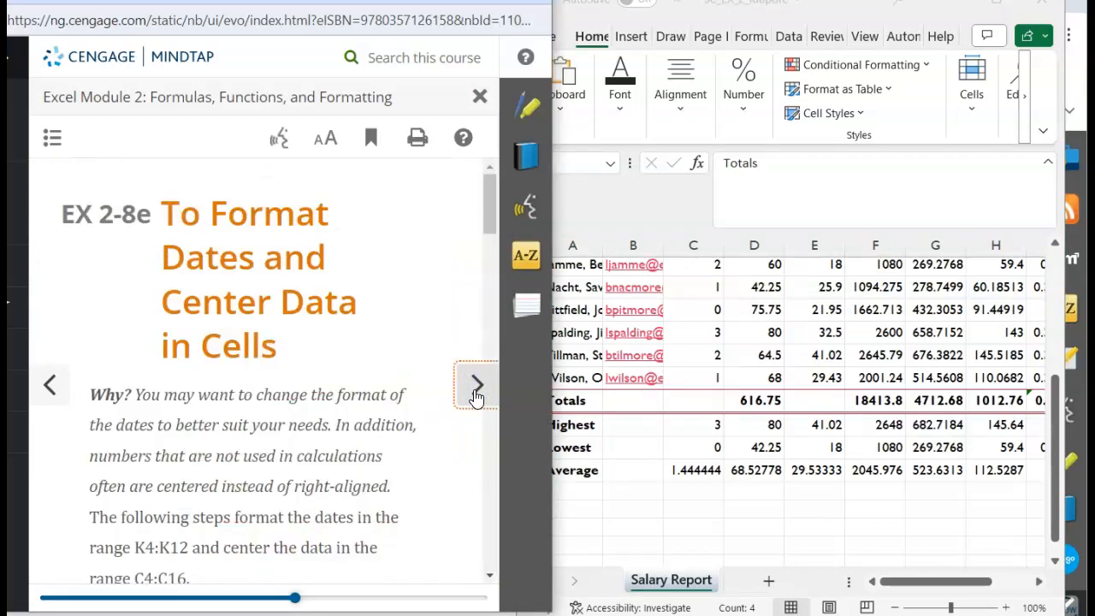
{"action": "scroll", "coordinate": [420, 431], "scroll_direction": "down", "scroll_amount": 5}
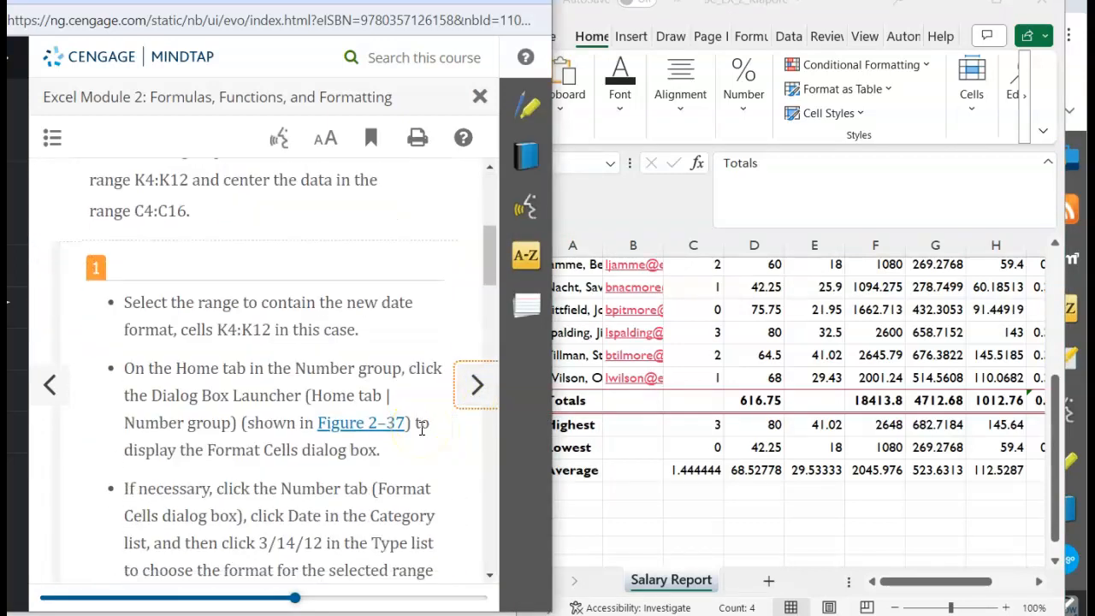
{"action": "scroll", "coordinate": [421, 430], "scroll_direction": "up", "scroll_amount": 5}
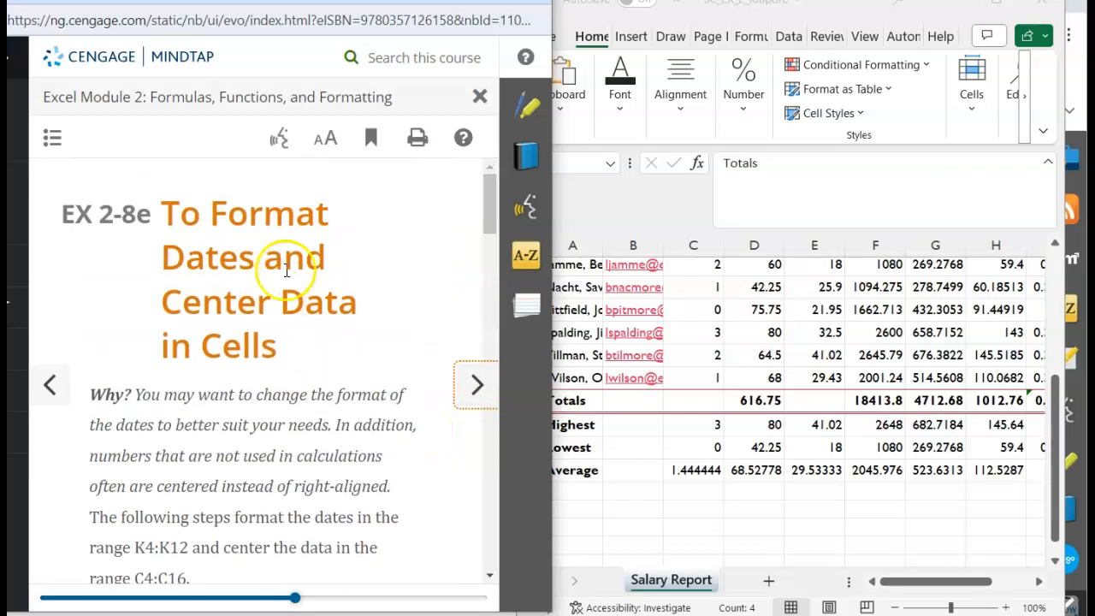